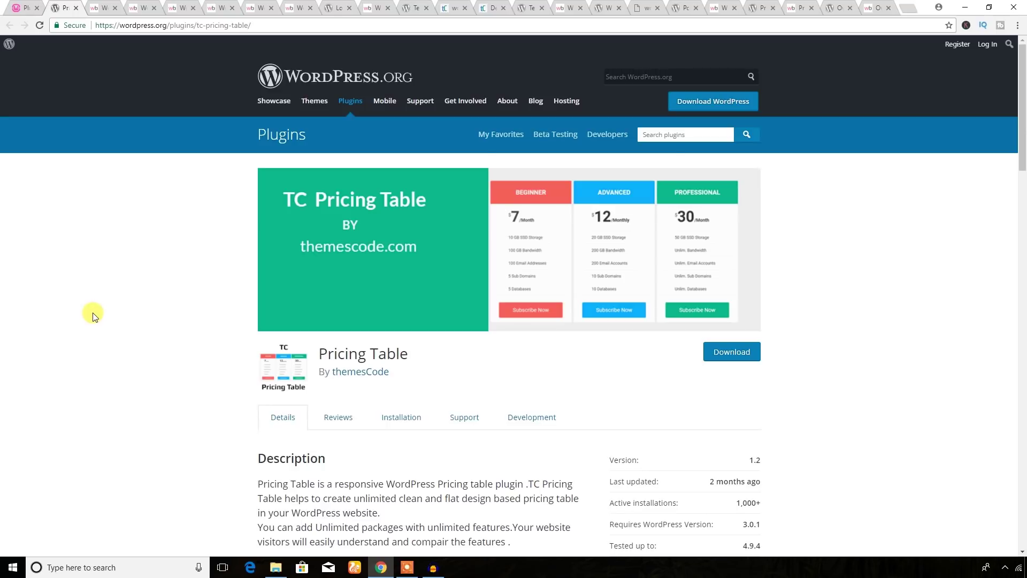
Step: Scroll through the TC Pricing Table plugin description and feature lists on WordPress.org
scroll(124, 321, "down", 1)
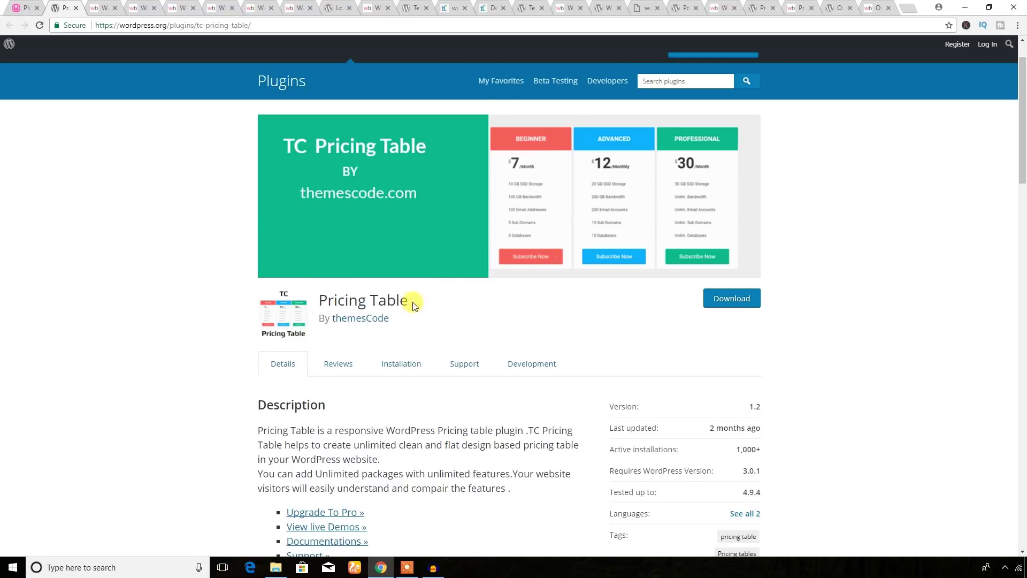
scroll(412, 302, "down", 6)
scroll(404, 261, "down", 4)
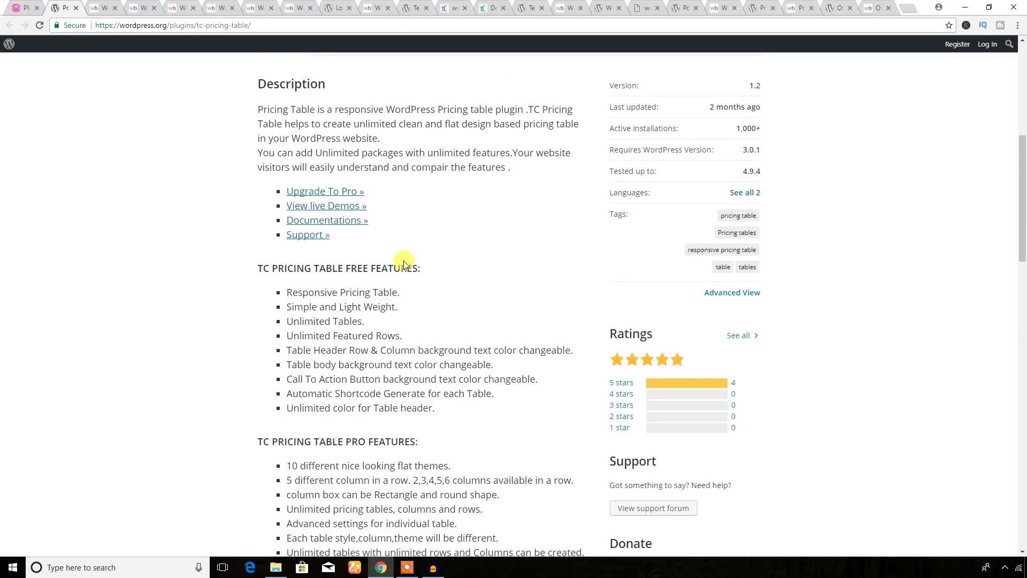
scroll(373, 210, "up", 2)
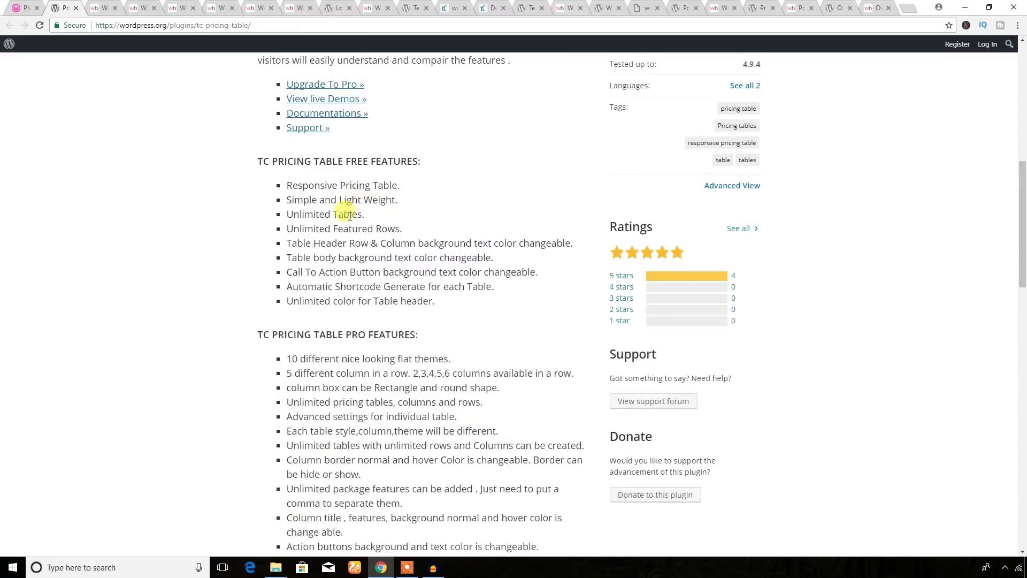
scroll(351, 214, "down", 2)
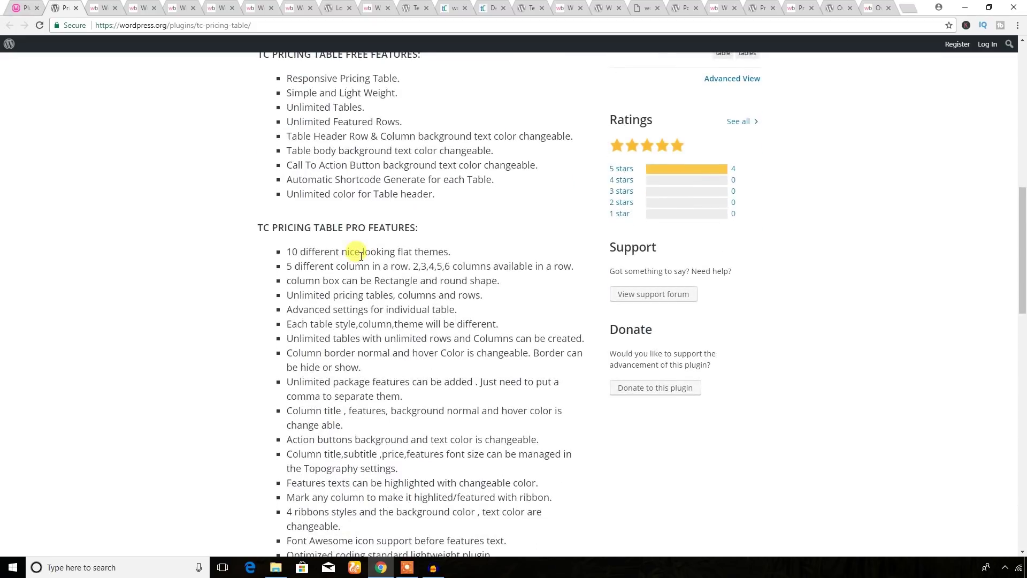
scroll(361, 256, "down", 7)
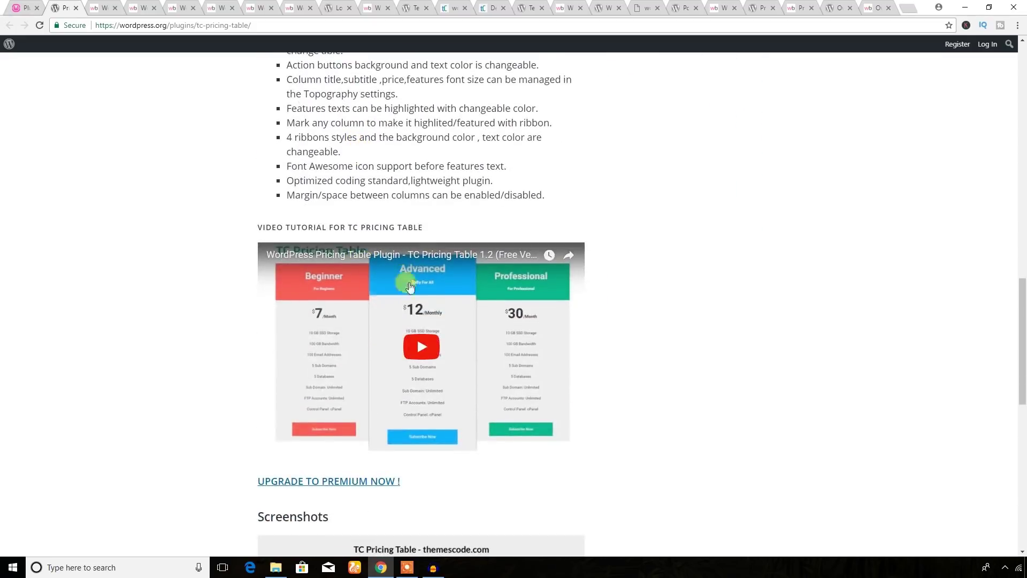
scroll(410, 287, "down", 10)
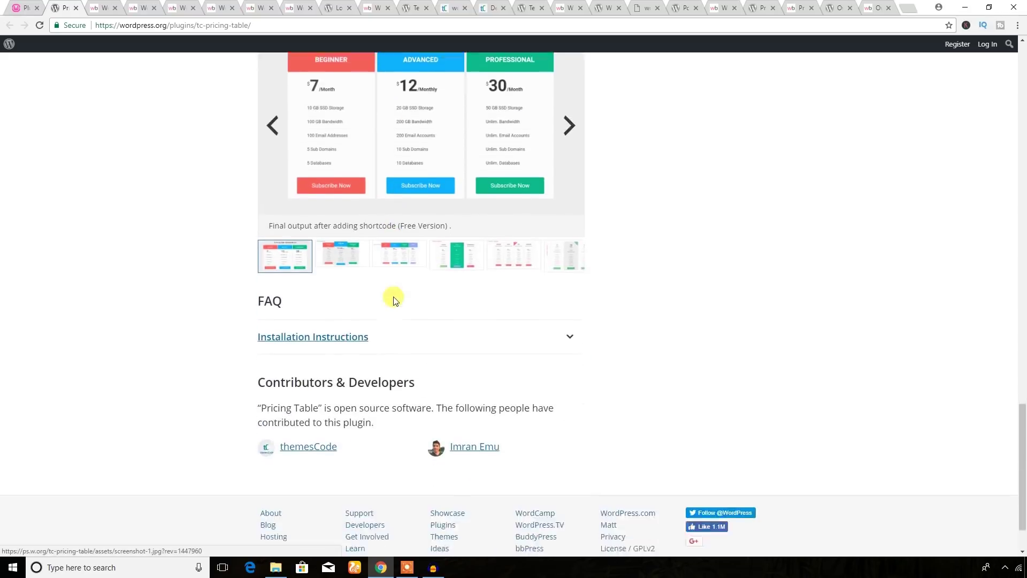
scroll(393, 297, "up", 2)
Step: Advance the screenshot gallery to the Theme 4 column 3 view, then return to the page top
left_click(567, 278)
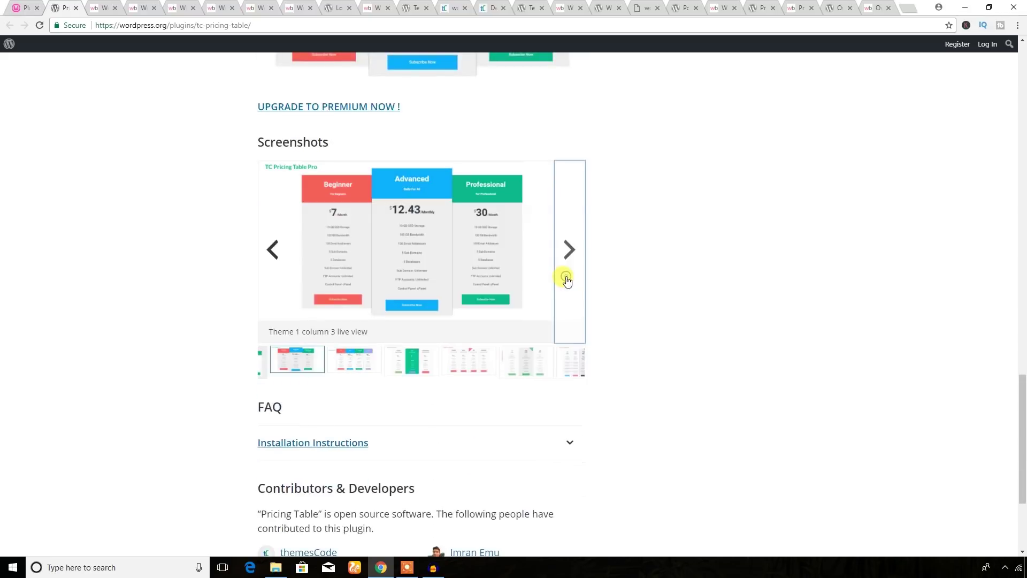
left_click(568, 279)
left_click(568, 279)
left_click(568, 279)
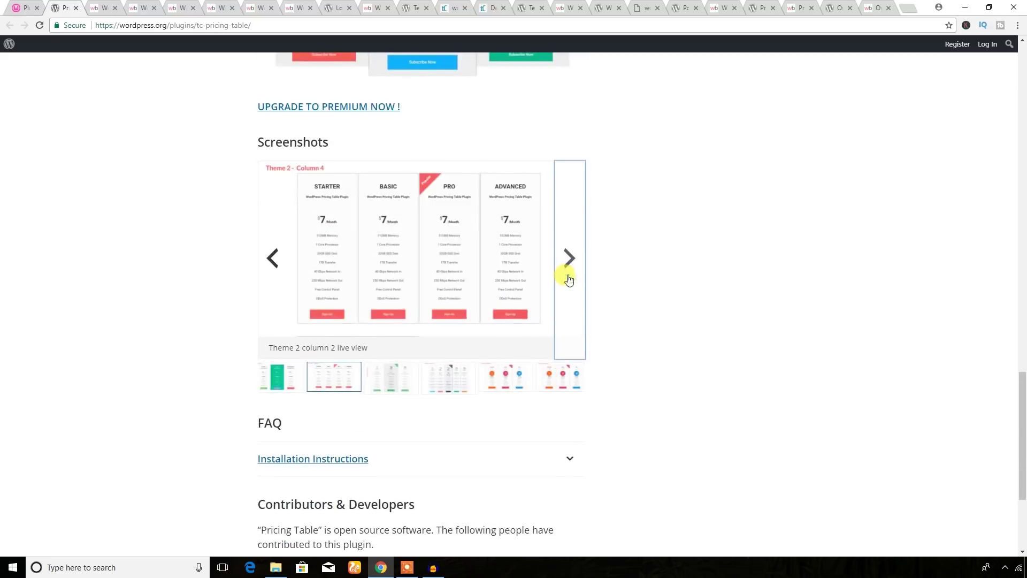
left_click(568, 279)
left_click(568, 279)
left_click(568, 279)
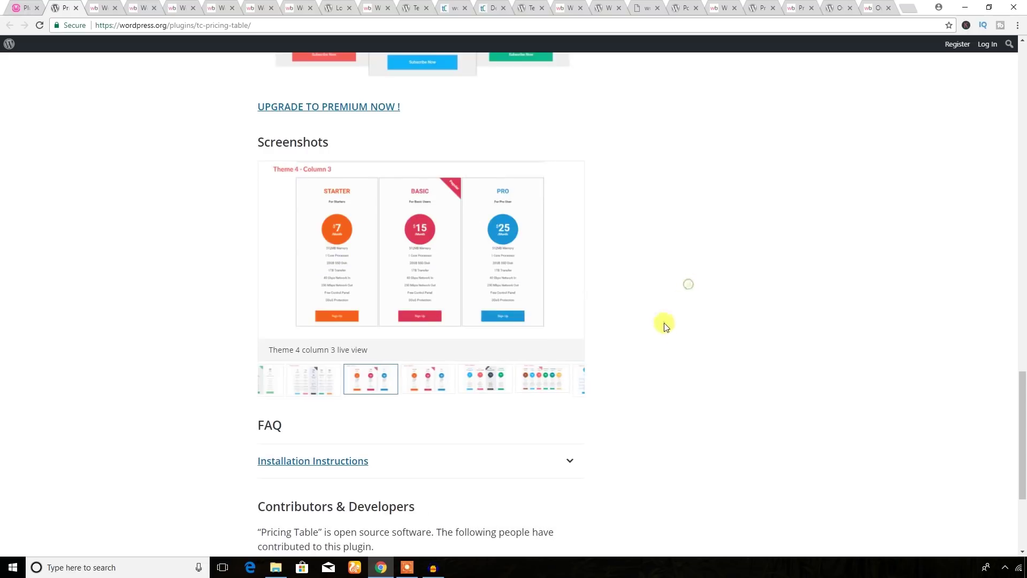
scroll(661, 339, "down", 4)
scroll(658, 337, "up", 20)
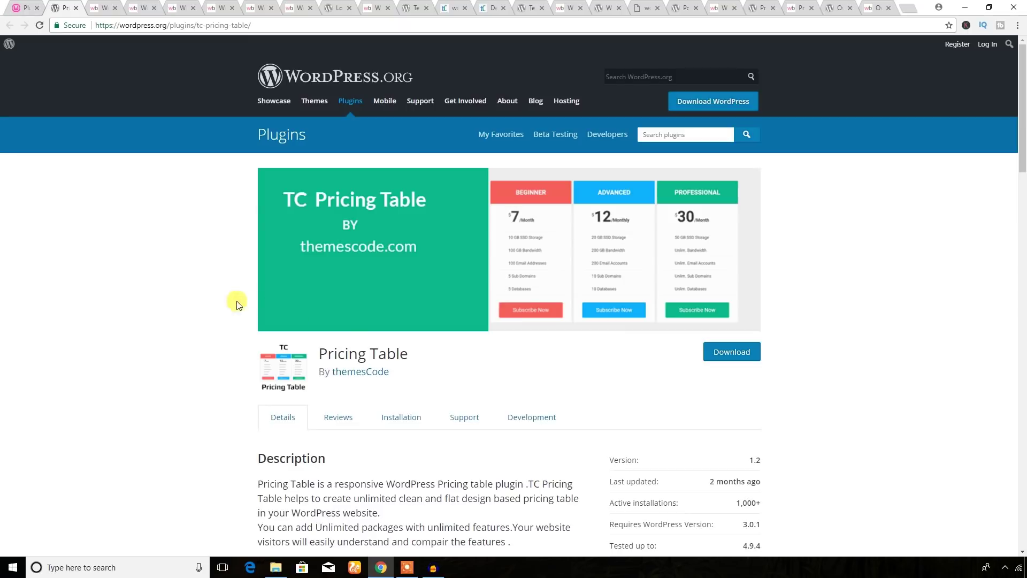
Step: Open the TC Pricing Table Add New Table editor from the local site's admin sidebar
left_click(26, 8)
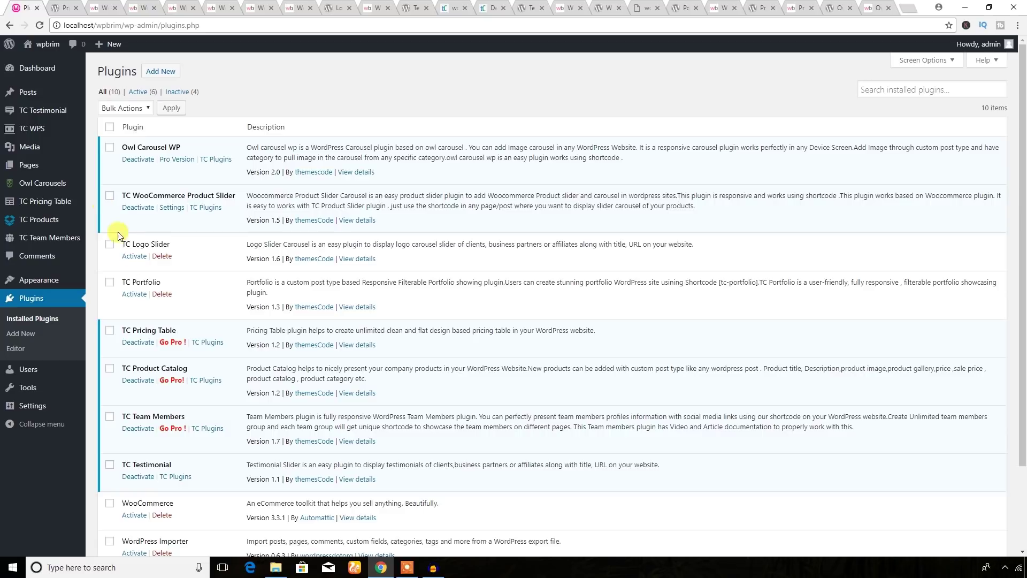
mouse_move(38, 208)
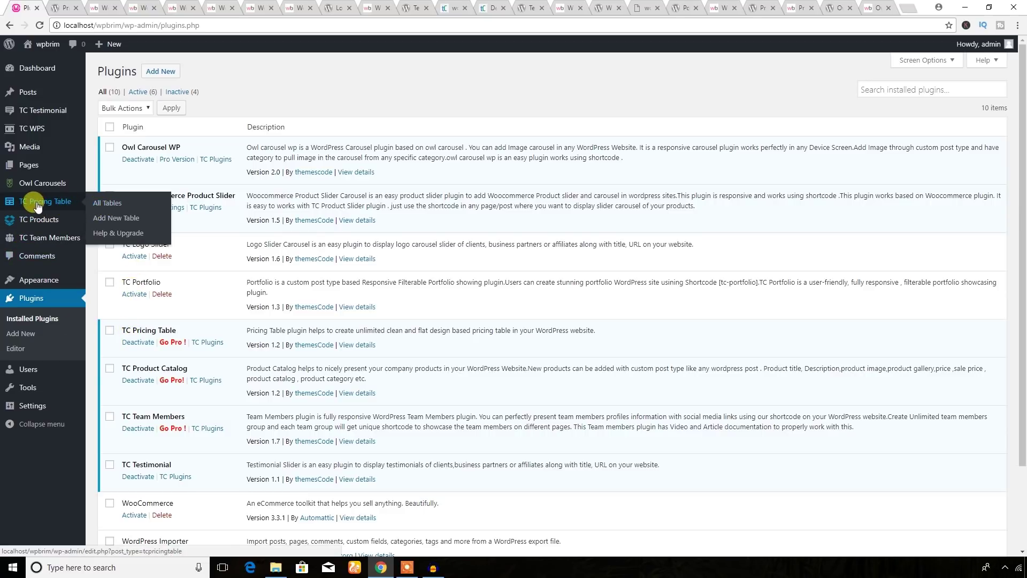
left_click(120, 219)
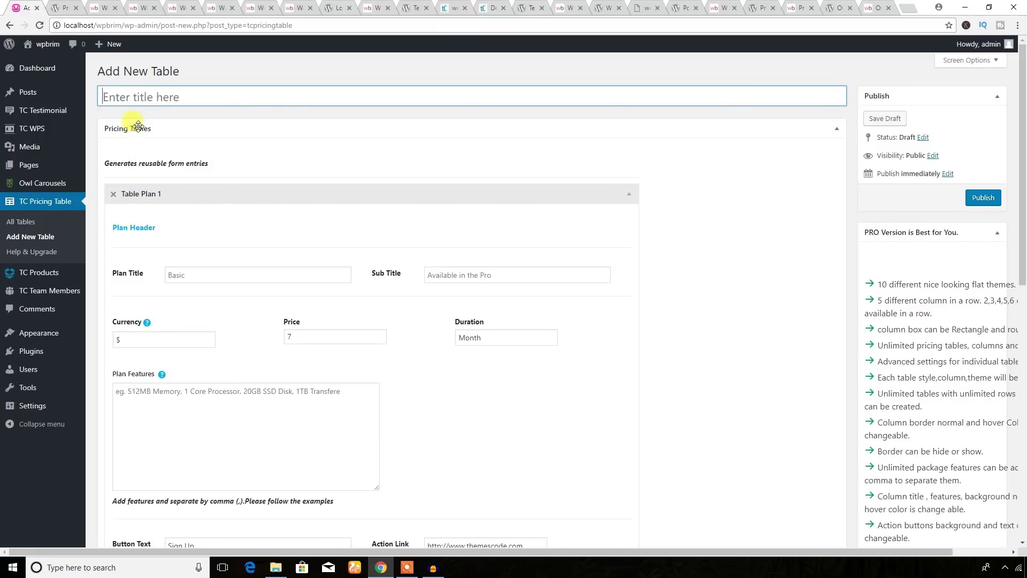
Step: Title the new pricing table 'First table', publish it, and focus Table Plan 1's Plan Title
left_click(115, 96)
type("First table")
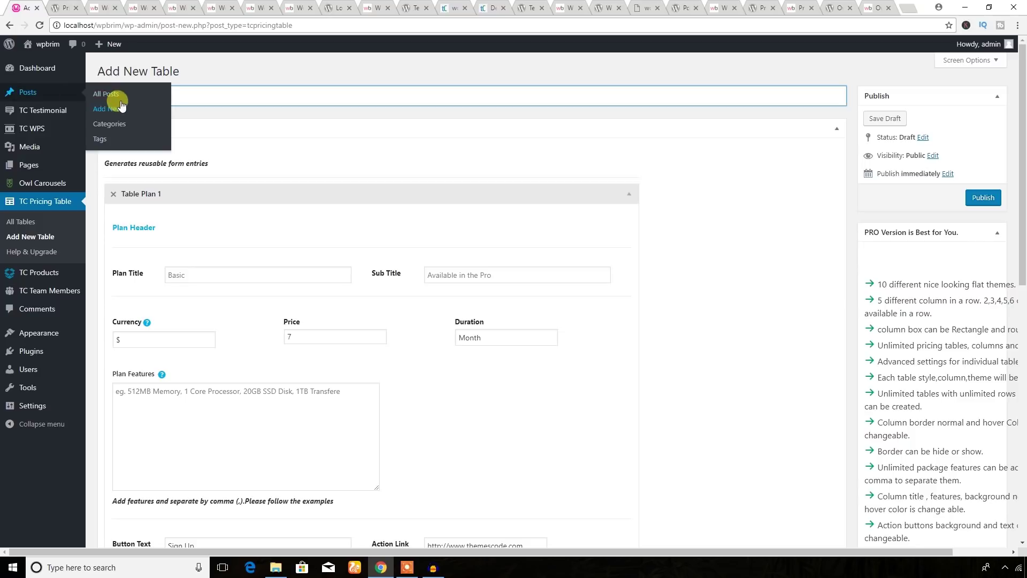
left_click(984, 199)
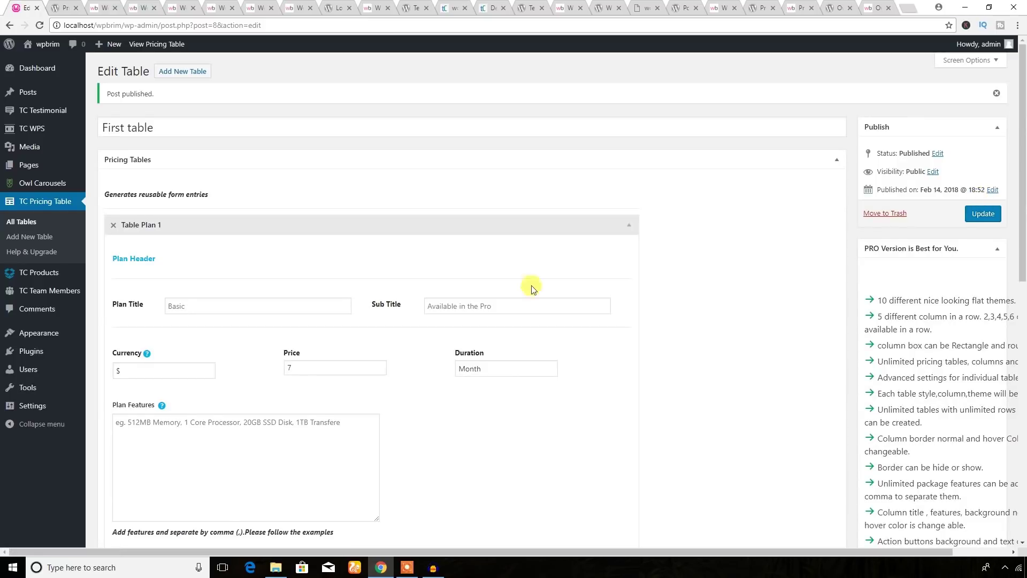
scroll(291, 254, "down", 2)
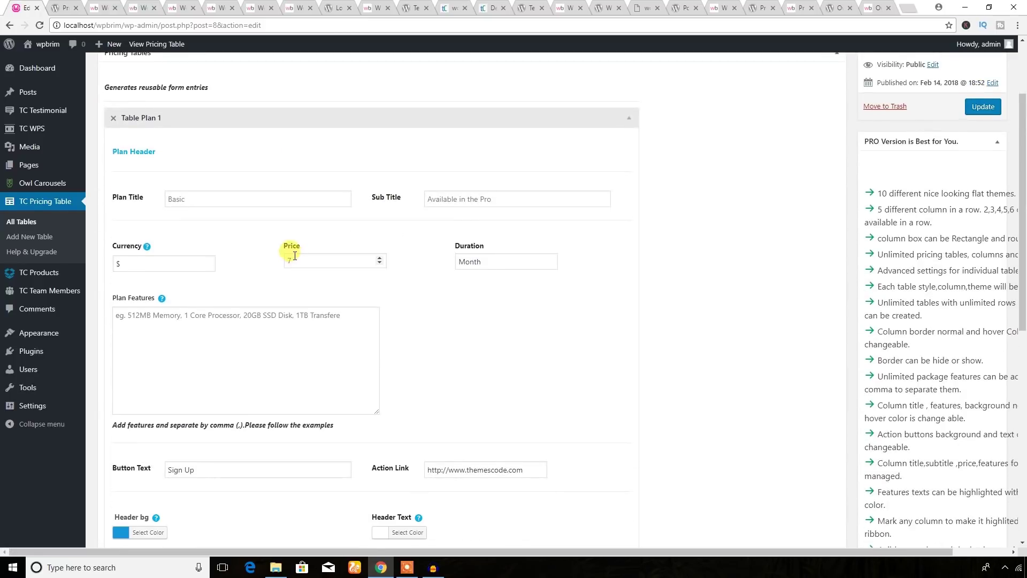
left_click(197, 198)
Step: Add three more plans to the table, glance at the demo page, then return to the admin
scroll(228, 229, "down", 8)
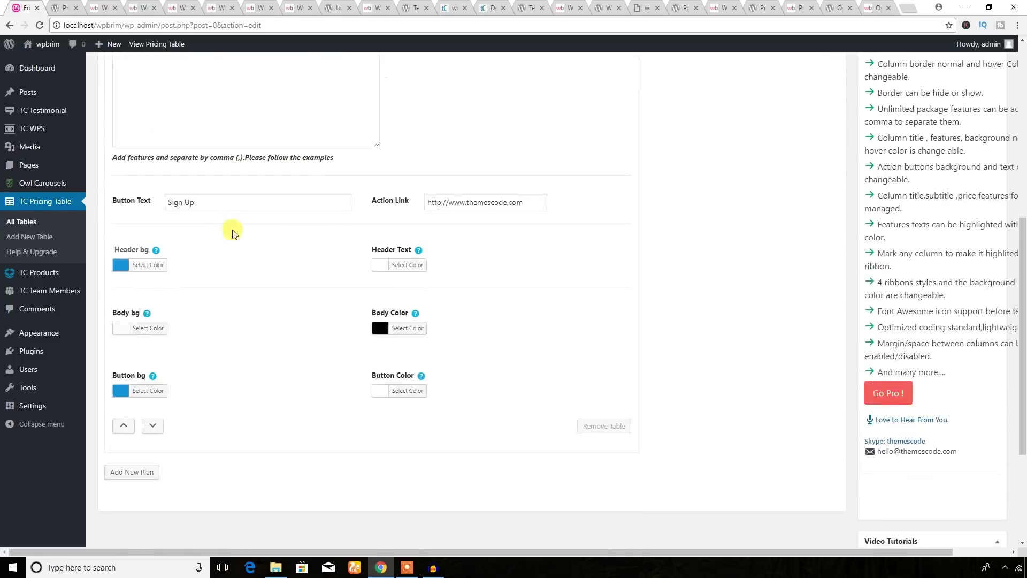
scroll(211, 280, "up", 11)
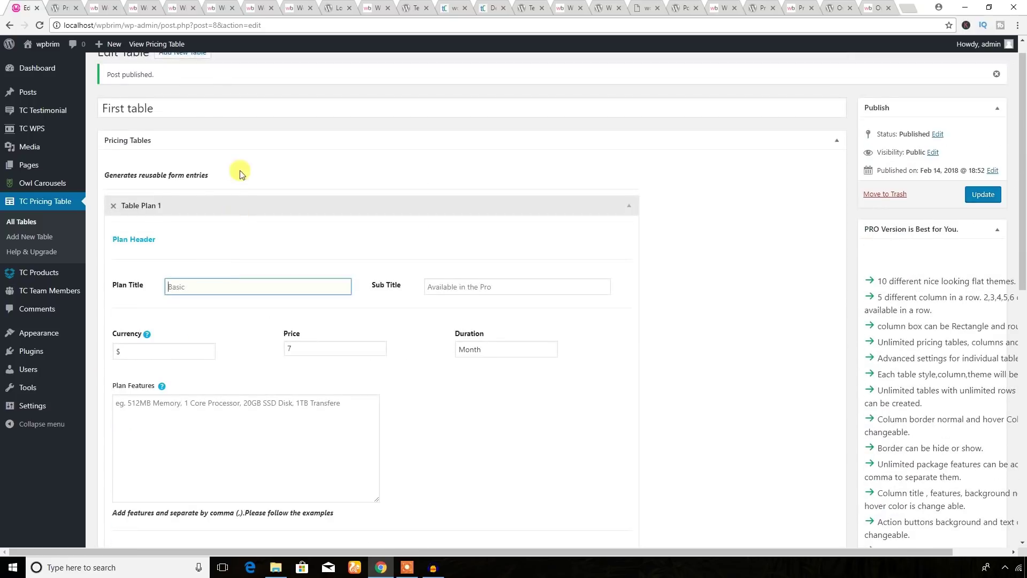
scroll(211, 259, "down", 7)
scroll(215, 268, "down", 3)
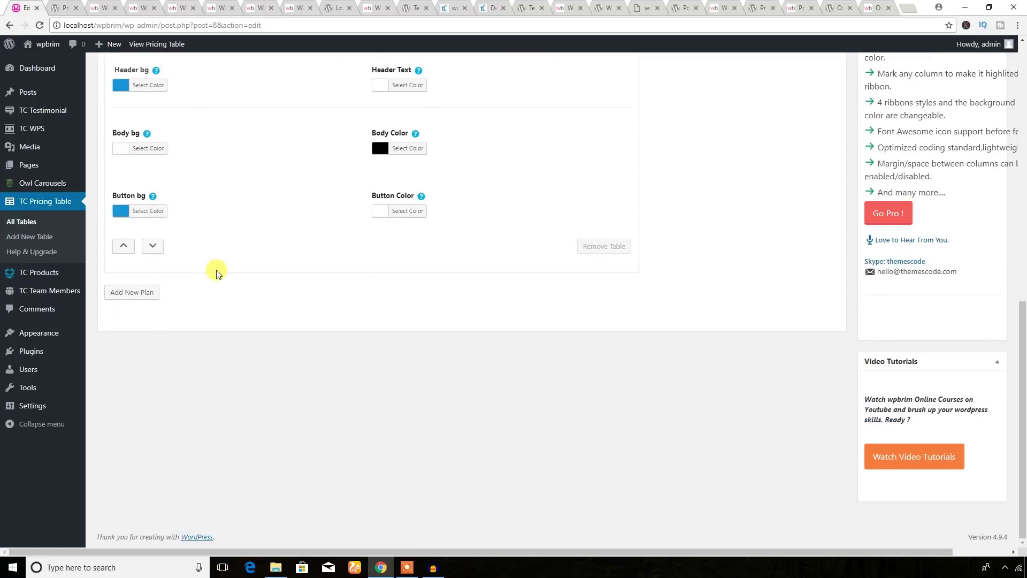
left_click(138, 293)
scroll(165, 308, "down", 9)
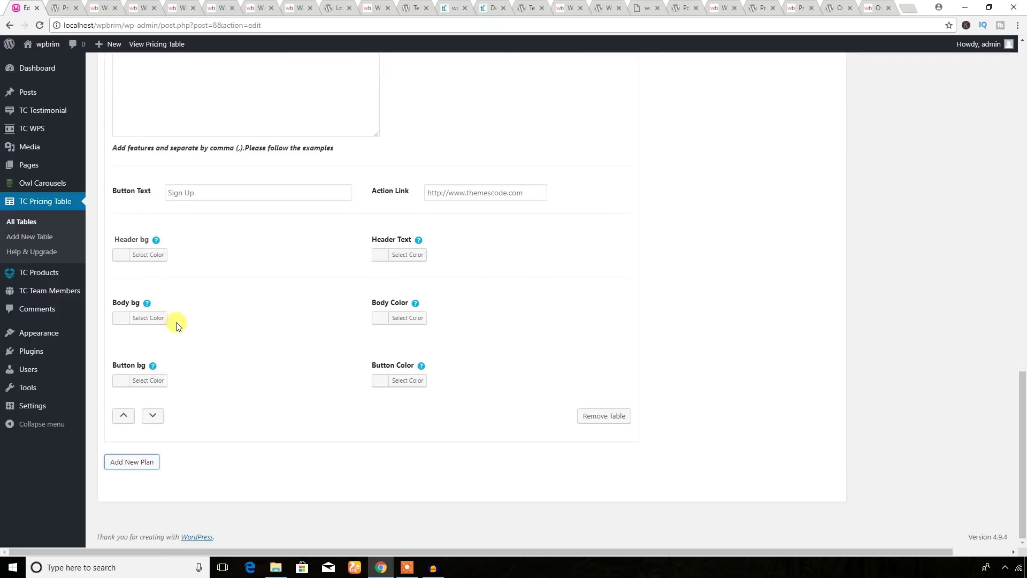
left_click(150, 459)
scroll(232, 401, "down", 10)
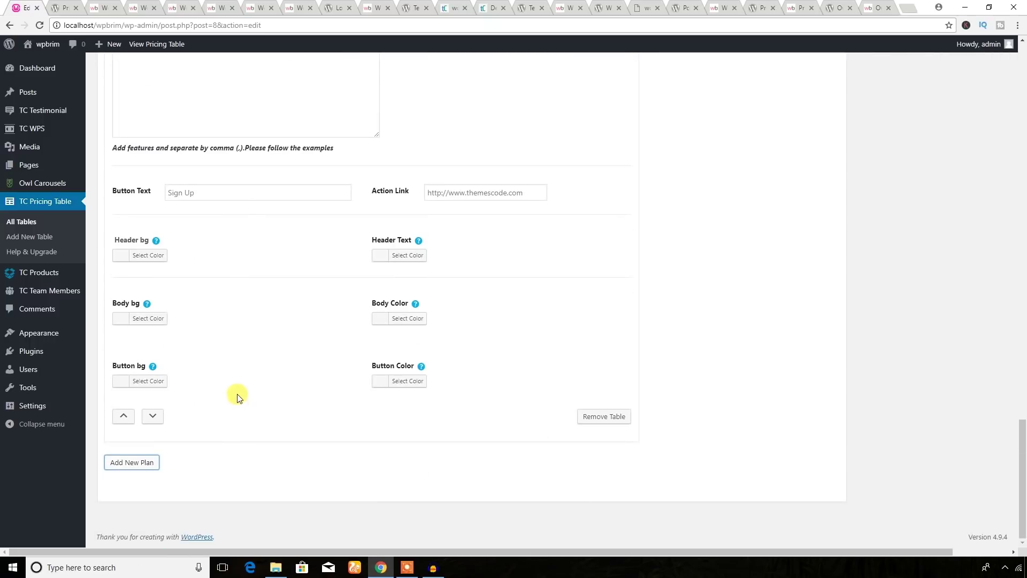
left_click(143, 455)
scroll(254, 379, "down", 6)
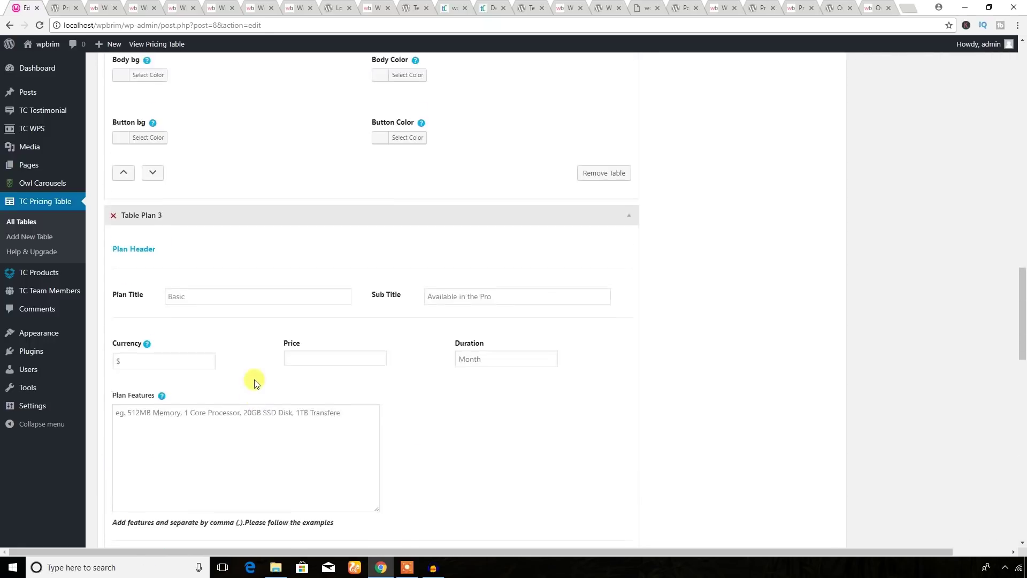
scroll(254, 378, "up", 15)
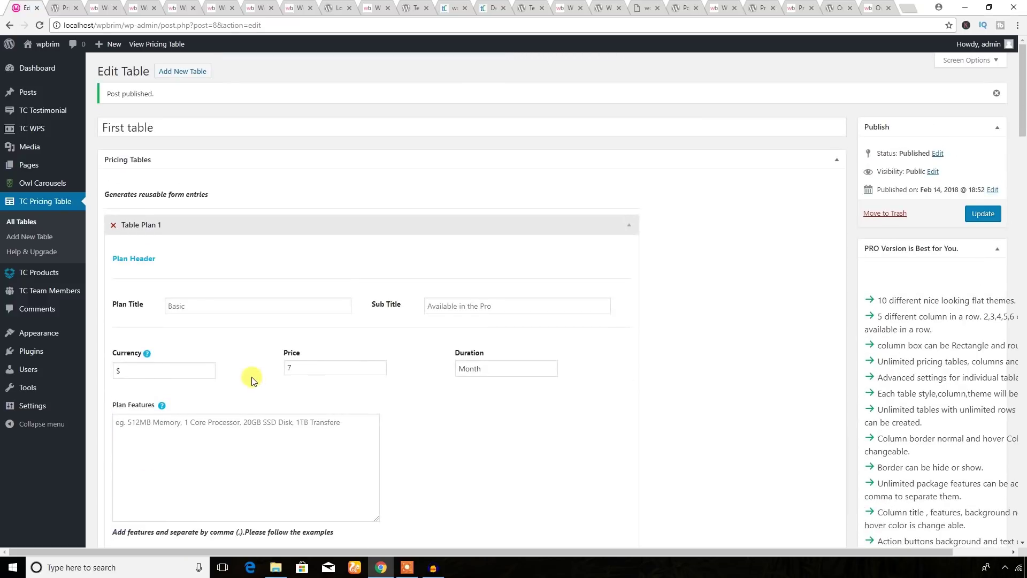
left_click(106, 9)
left_click(25, 8)
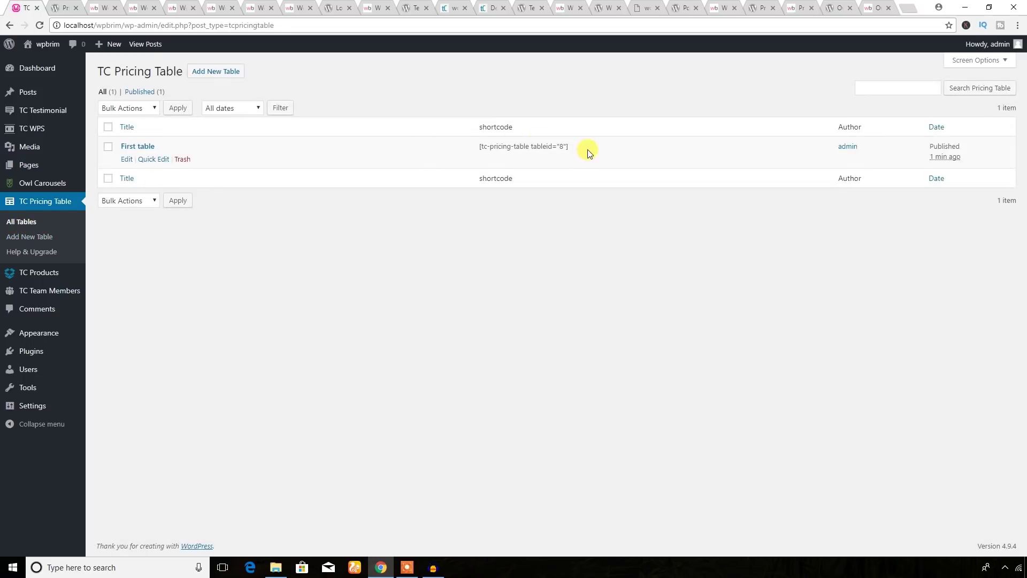
Step: Select the First table shortcode, view the theme 10 pricing demo, then open the Logo Slider Carousel page
left_click_drag(588, 152, 479, 146)
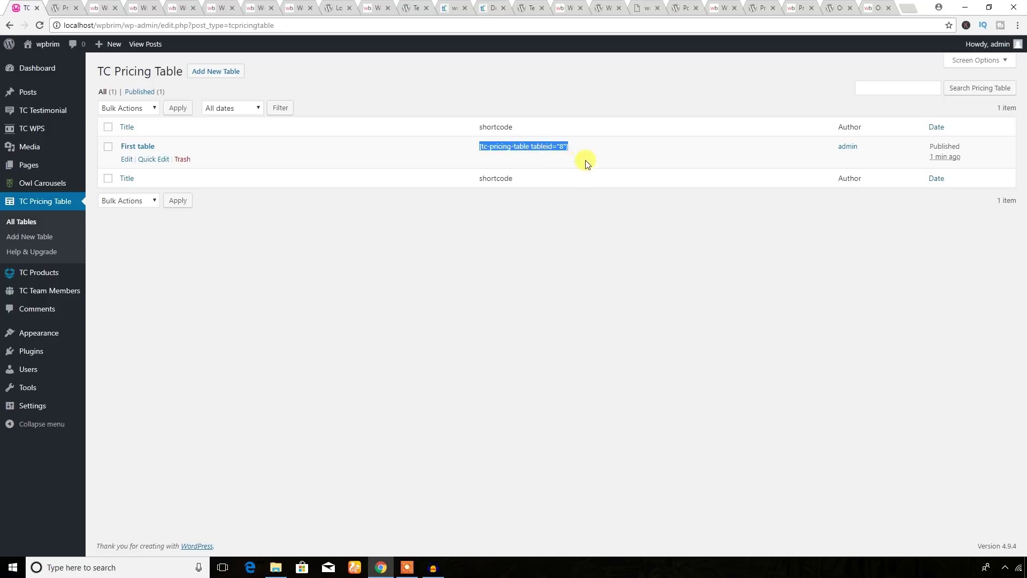
left_click(105, 6)
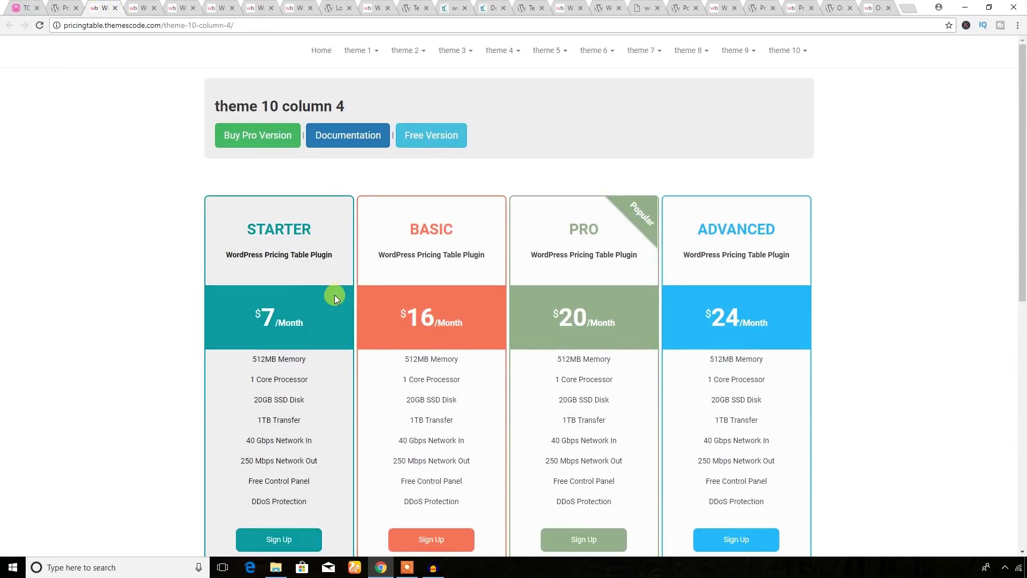
scroll(335, 294, "down", 3)
scroll(436, 339, "up", 3)
left_click(336, 7)
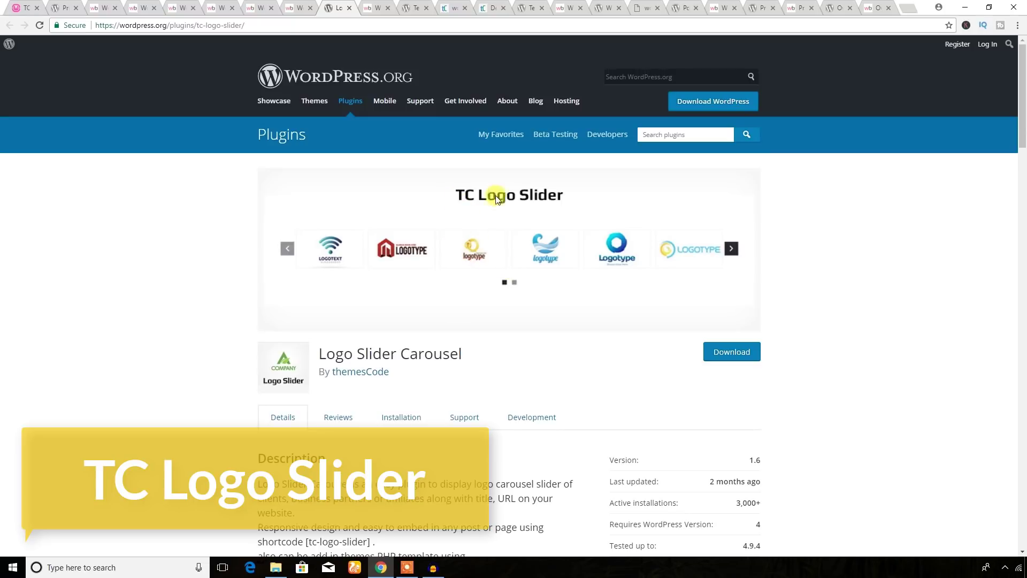
Step: Highlight the Logo Slider Carousel free and Pro Version feature lists
scroll(480, 287, "down", 9)
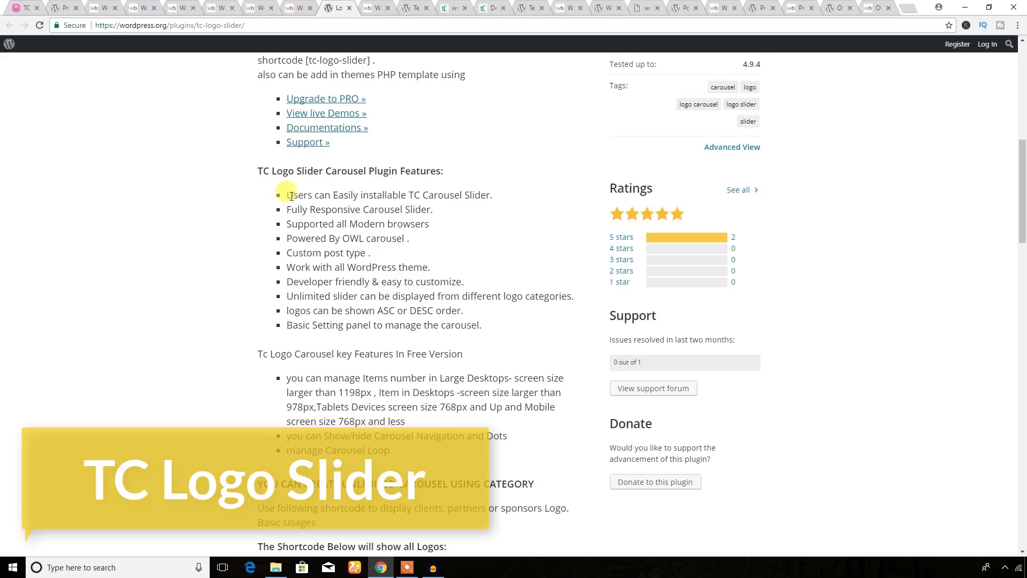
left_click_drag(289, 195, 481, 325)
scroll(481, 325, "down", 10)
left_click_drag(283, 150, 511, 509)
scroll(573, 451, "up", 8)
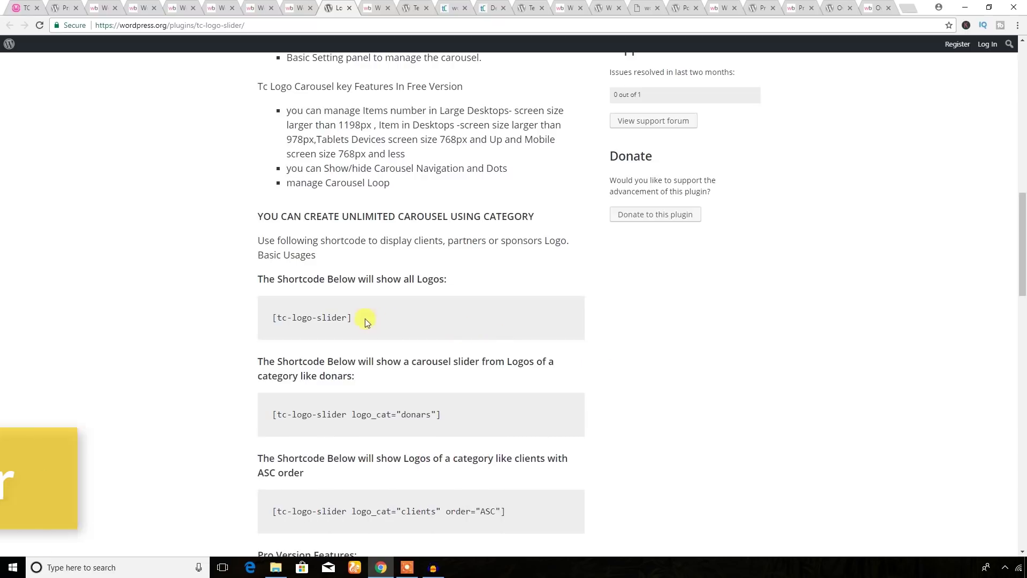
scroll(358, 320, "down", 2)
scroll(353, 320, "up", 2)
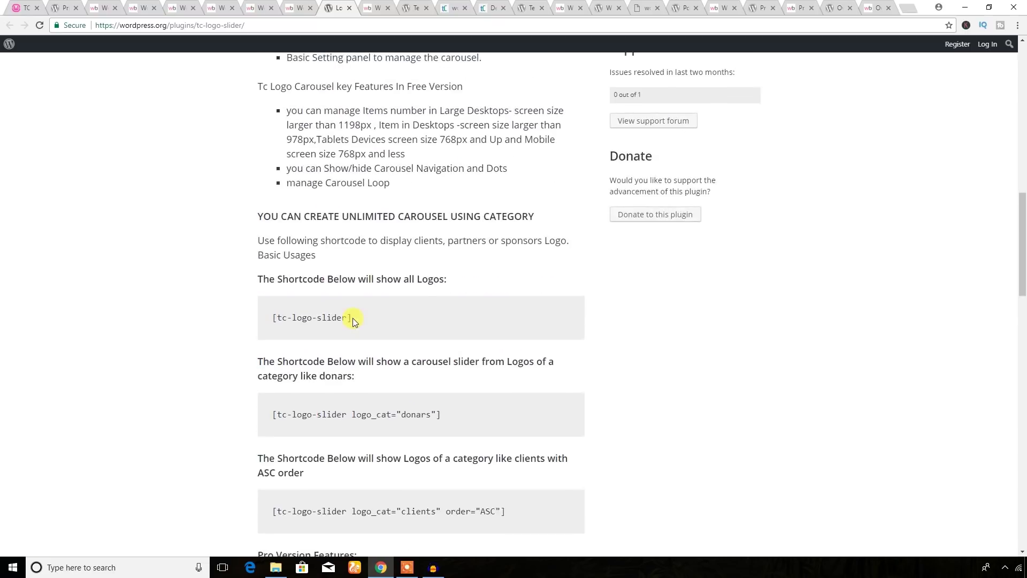
scroll(351, 310, "down", 1)
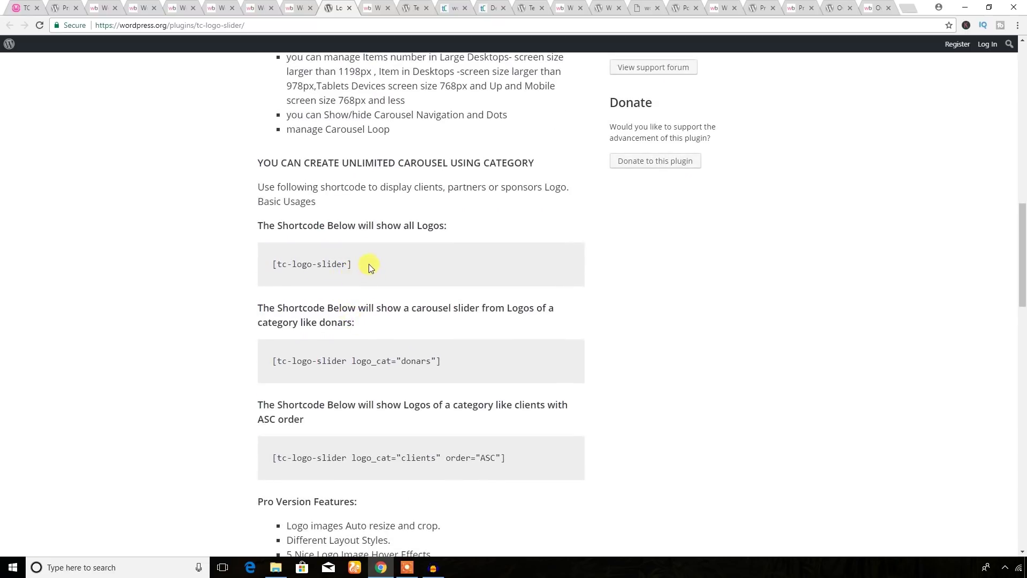
Step: Highlight the plain [tc-logo-slider], donars category and clients ASC-order shortcode examples, then return to the top
left_click_drag(368, 264, 271, 265)
left_click_drag(441, 360, 282, 369)
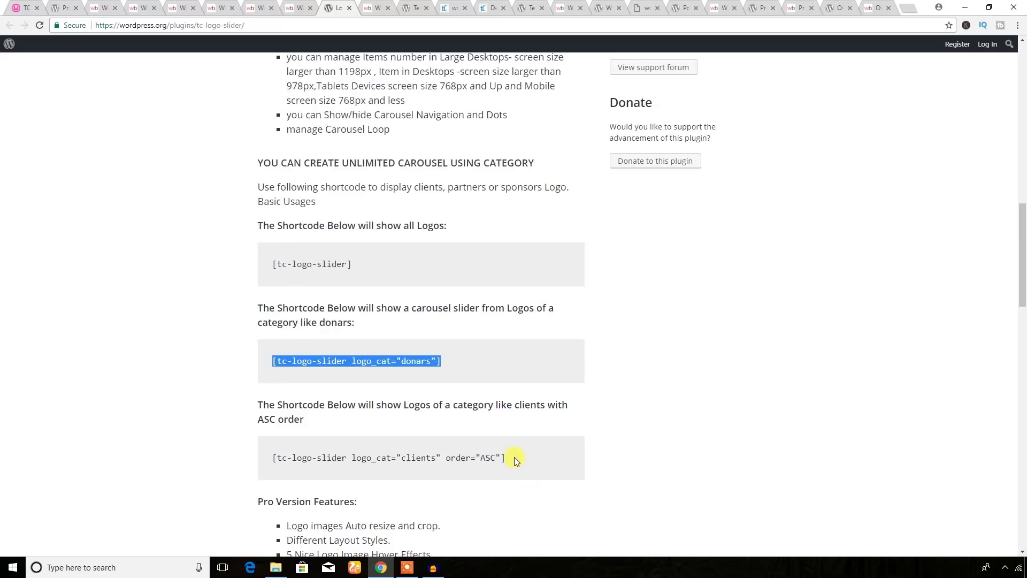
left_click_drag(514, 456, 293, 448)
scroll(236, 417, "down", 20)
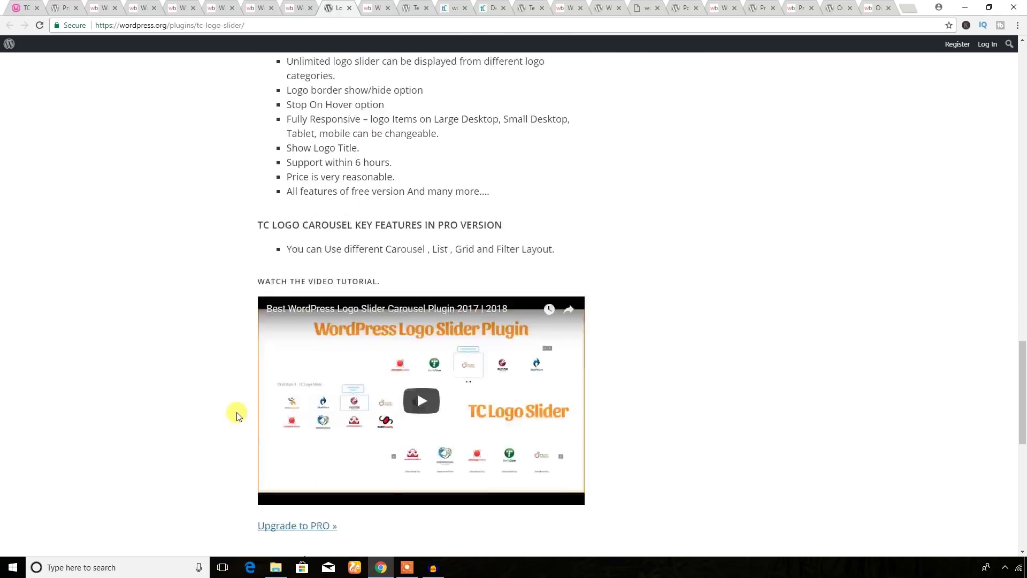
scroll(401, 294, "down", 2)
scroll(371, 339, "up", 20)
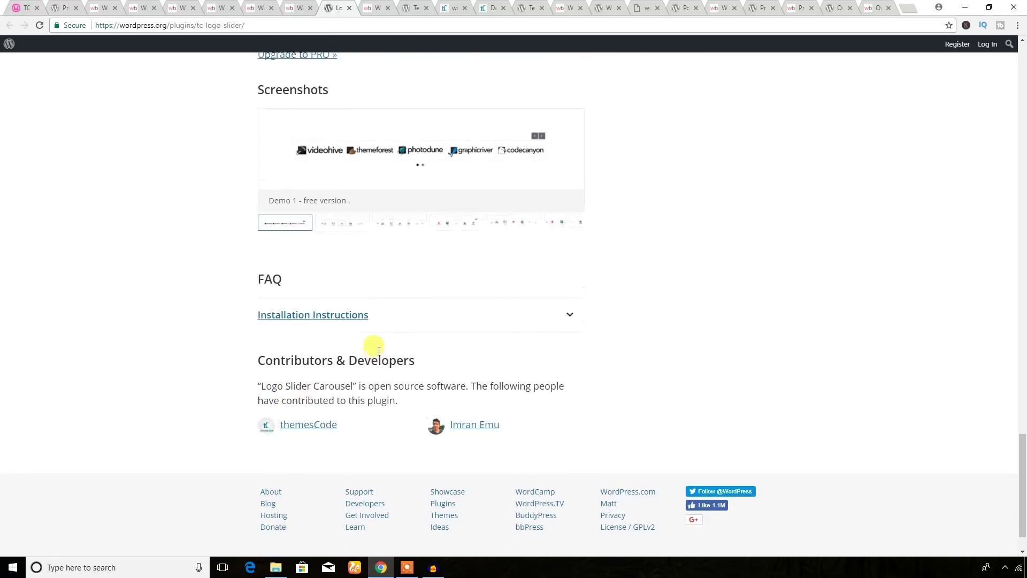
scroll(378, 347, "up", 10)
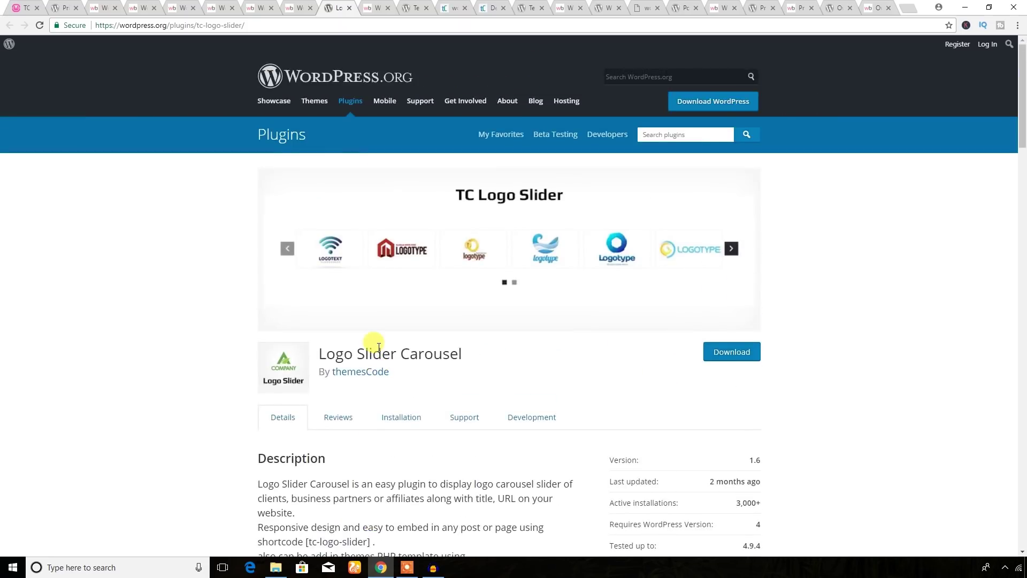
Step: On the logo slider demo site, step the top logo carousel back five times
left_click(367, 16)
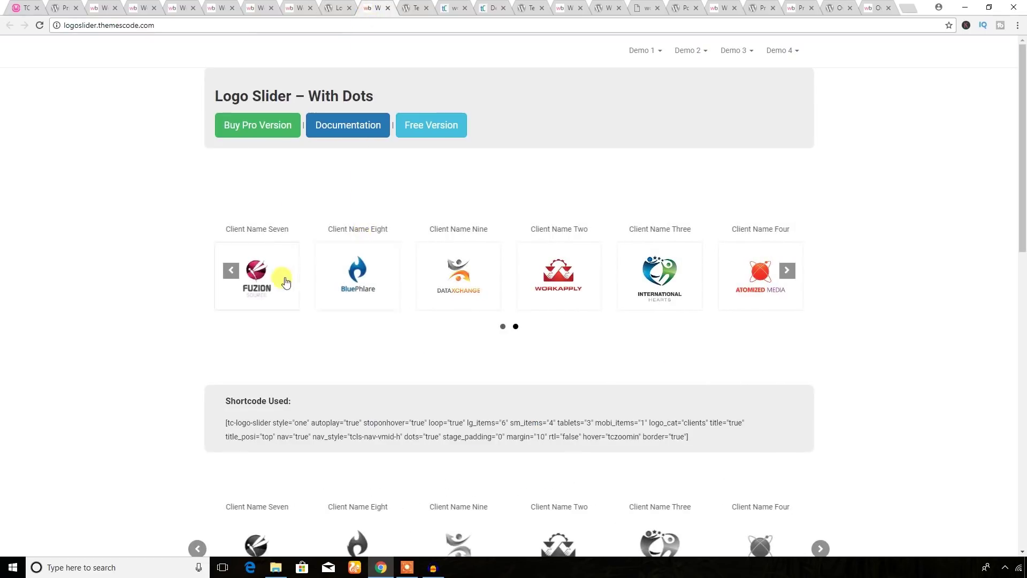
left_click(231, 271)
left_click(230, 271)
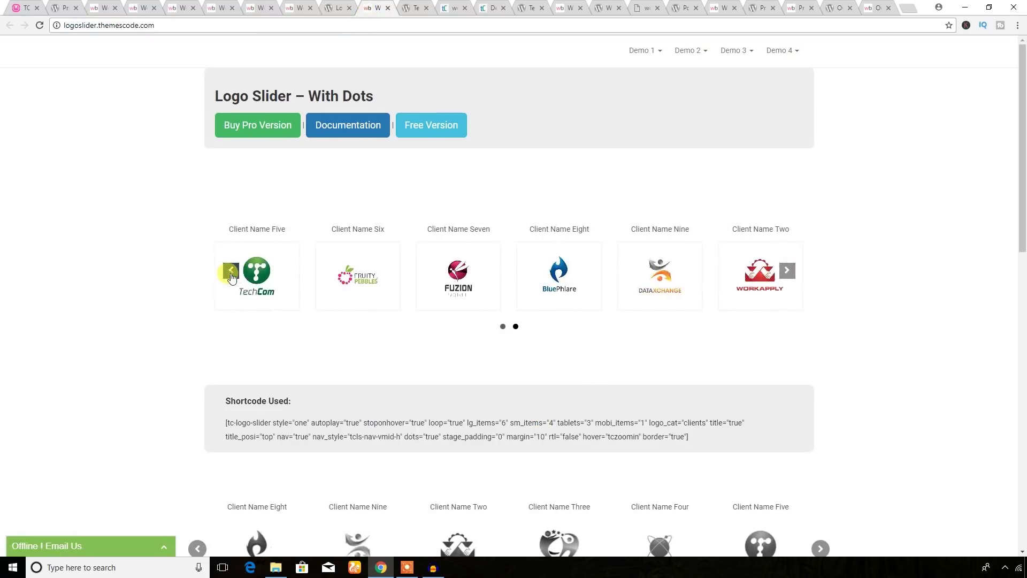
left_click(231, 271)
left_click(230, 271)
left_click(231, 271)
left_click(230, 271)
left_click(230, 271)
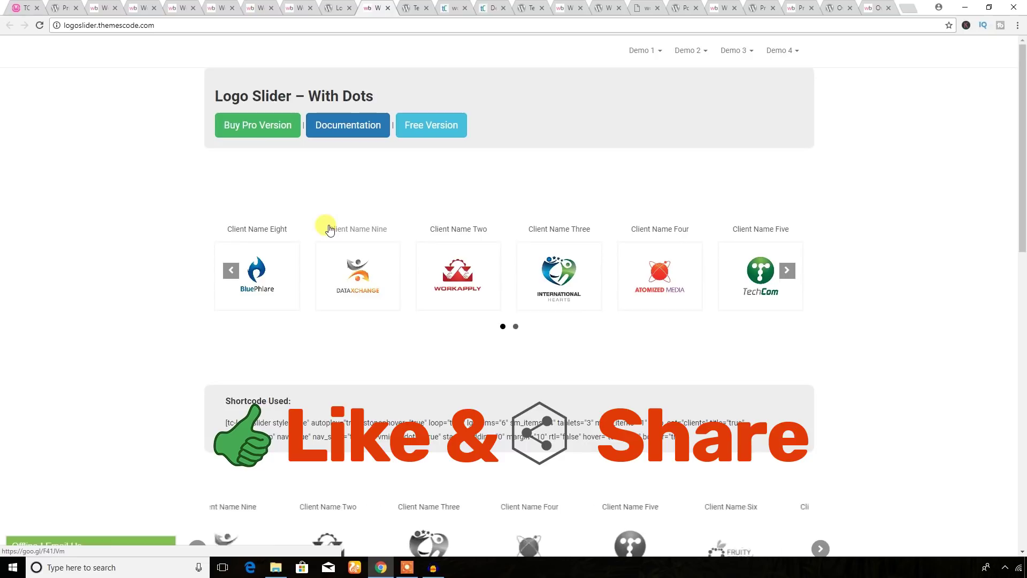
Step: Slide the client and Envato logo carousels back to reach the Logo Filter Style demo
scroll(396, 304, "down", 5)
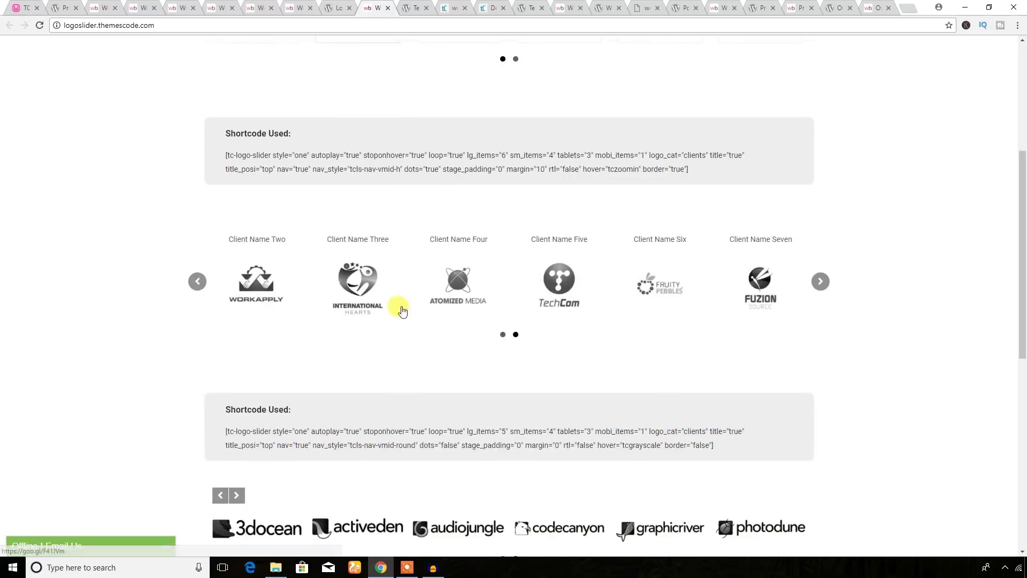
left_click(196, 282)
left_click(196, 282)
scroll(239, 345, "down", 6)
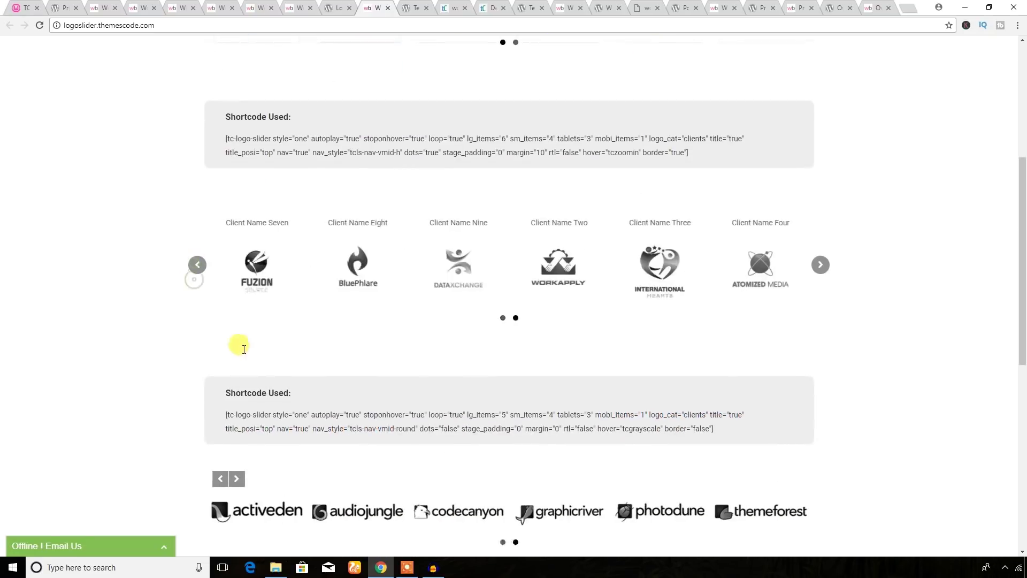
left_click(222, 174)
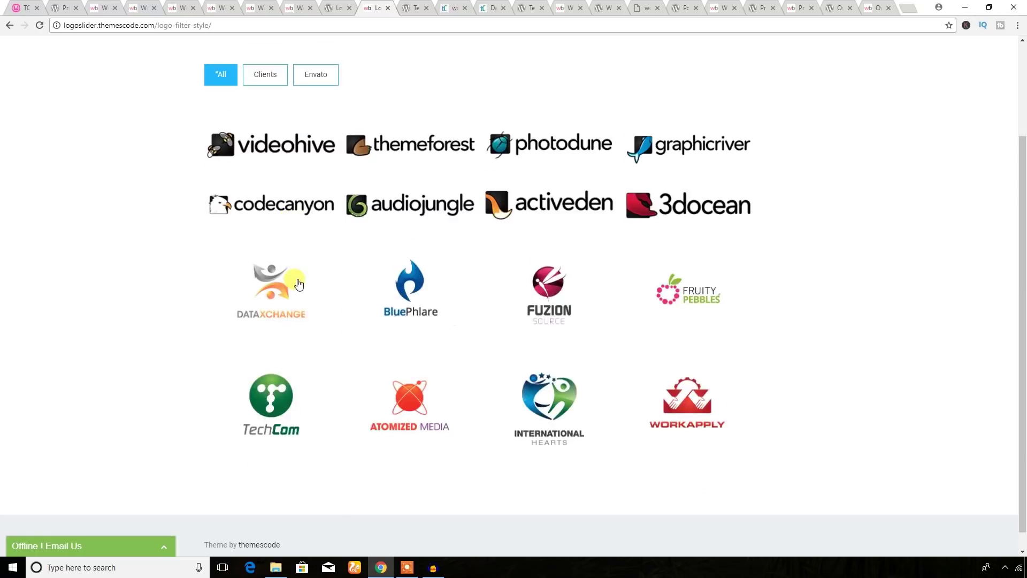
scroll(378, 291, "up", 3)
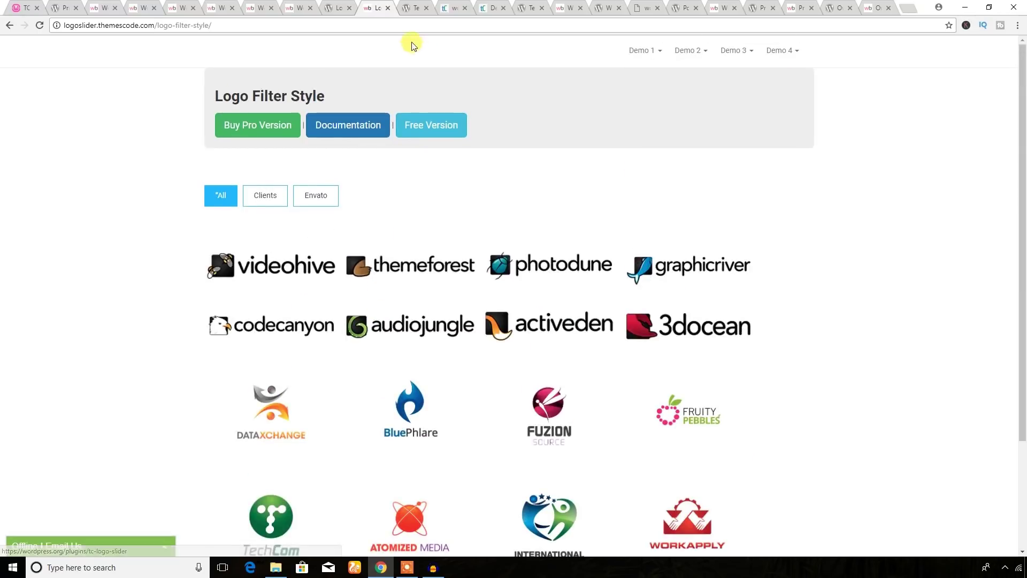
Step: Return to the localhost admin and open TC Logo Slider's All Logos list
left_click(333, 8)
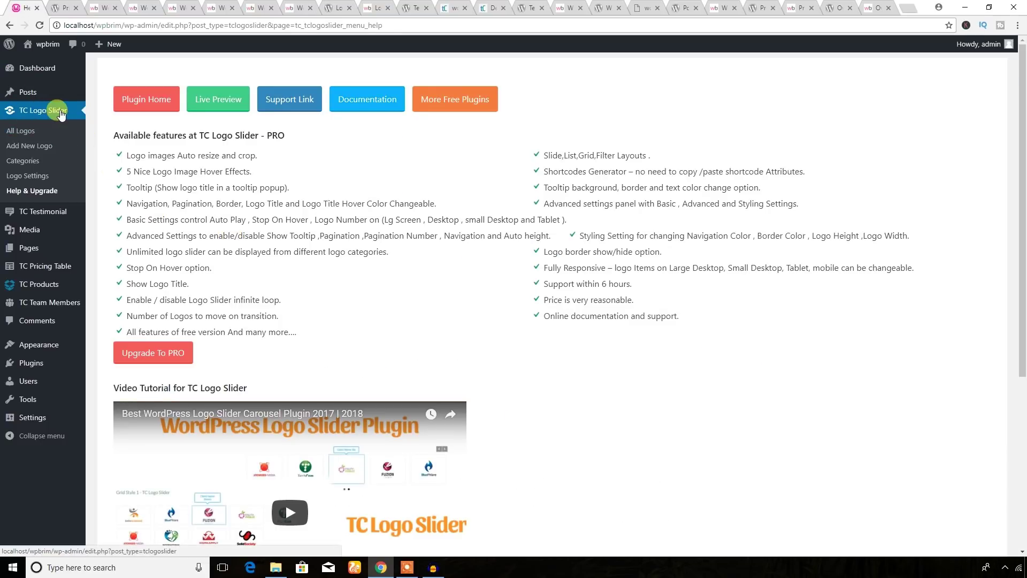
left_click(24, 133)
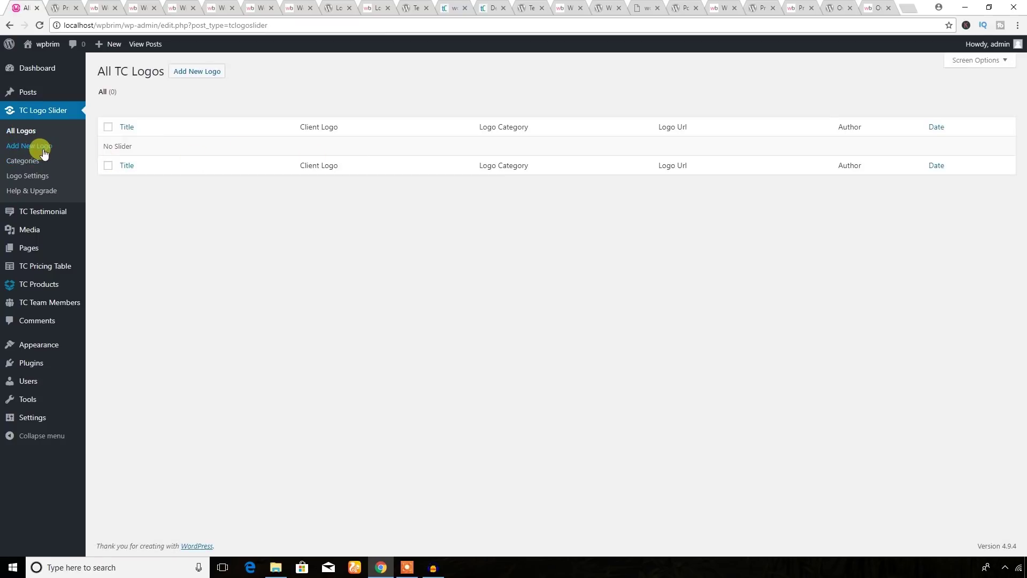
Step: Start a new TC logo, focus its Client's URL field, and reveal the Add New Category form
left_click(43, 146)
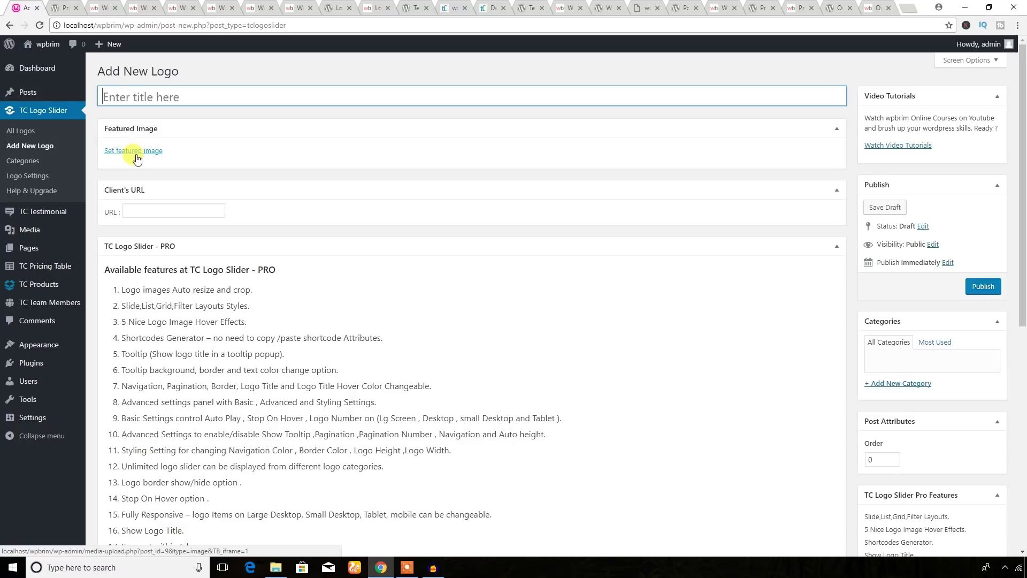
left_click(140, 210)
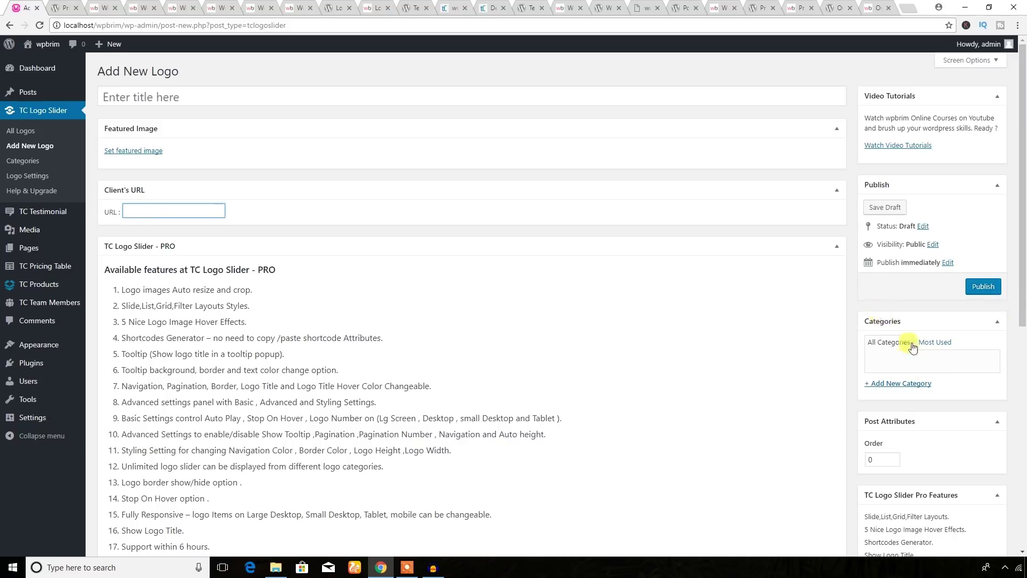
left_click(890, 384)
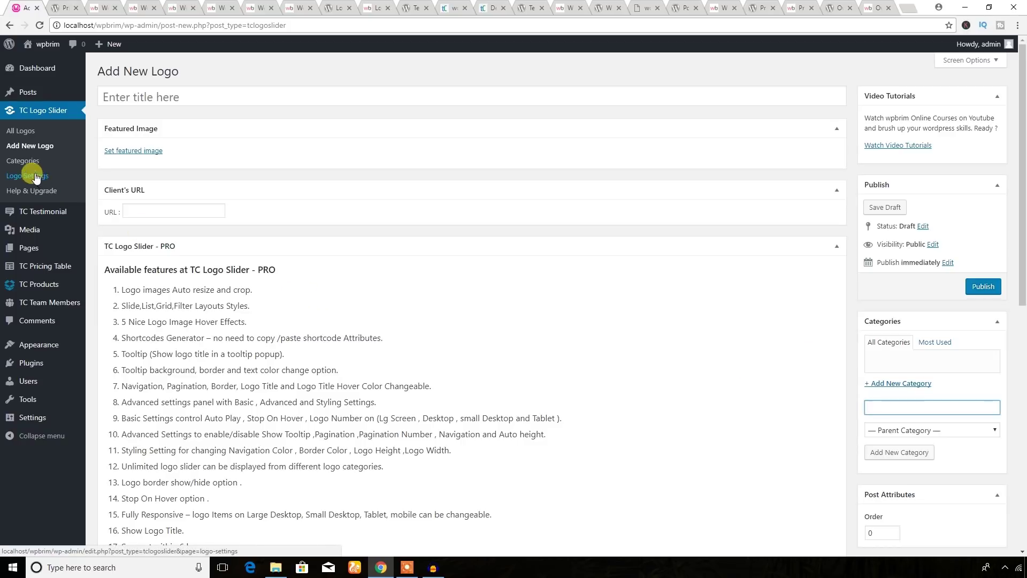
Step: Scroll through the Logo Slider Carousel page again, then switch to the Team Members plugin page
left_click(340, 6)
scroll(390, 399, "down", 15)
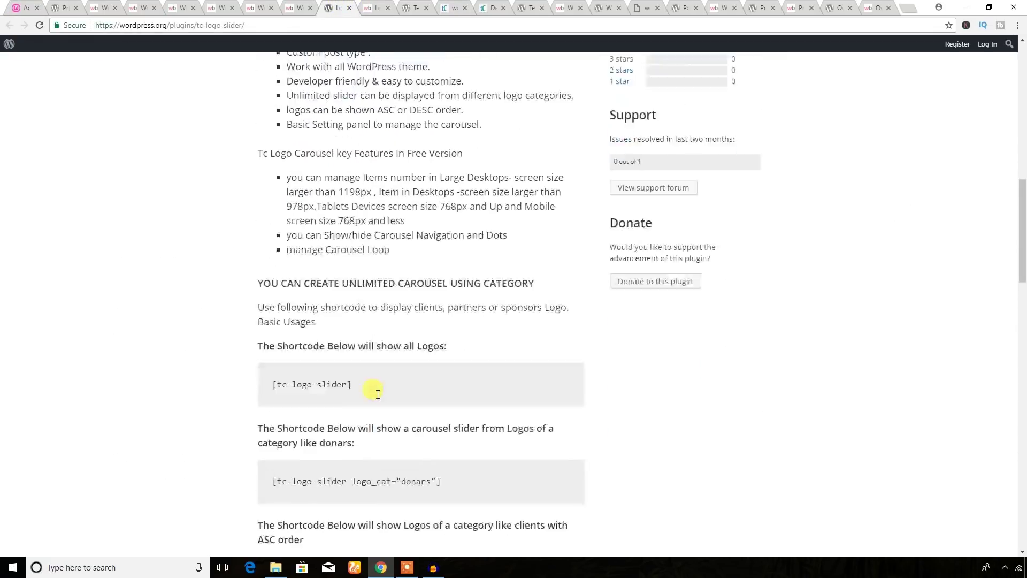
scroll(435, 420, "down", 1)
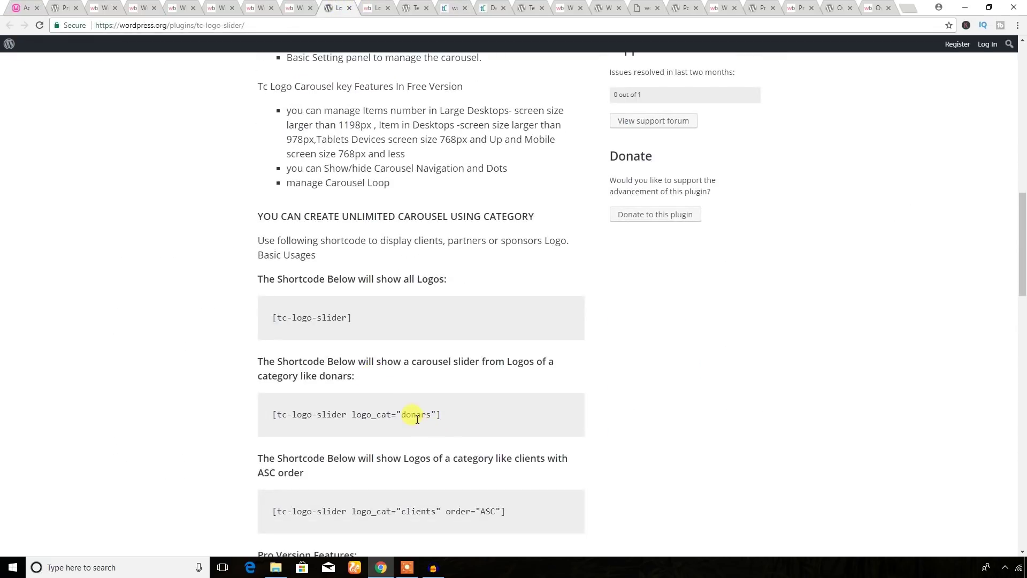
scroll(414, 416, "down", 15)
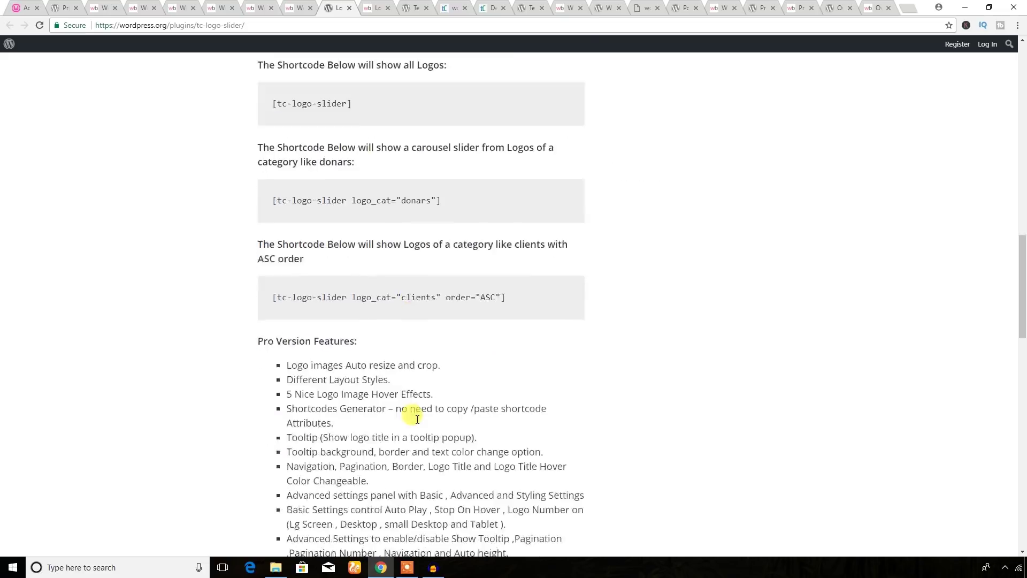
scroll(459, 308, "up", 4)
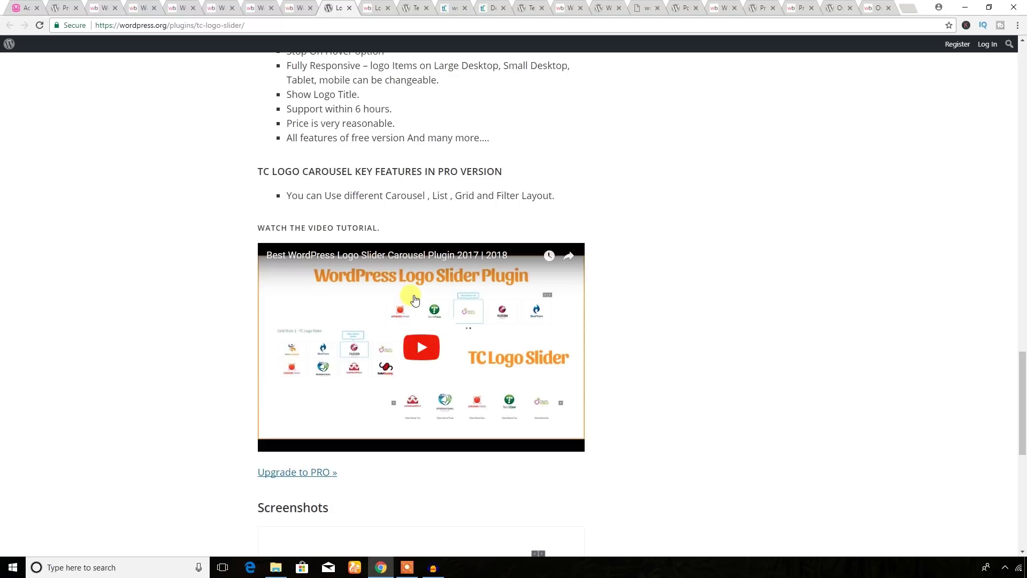
scroll(332, 298, "up", 20)
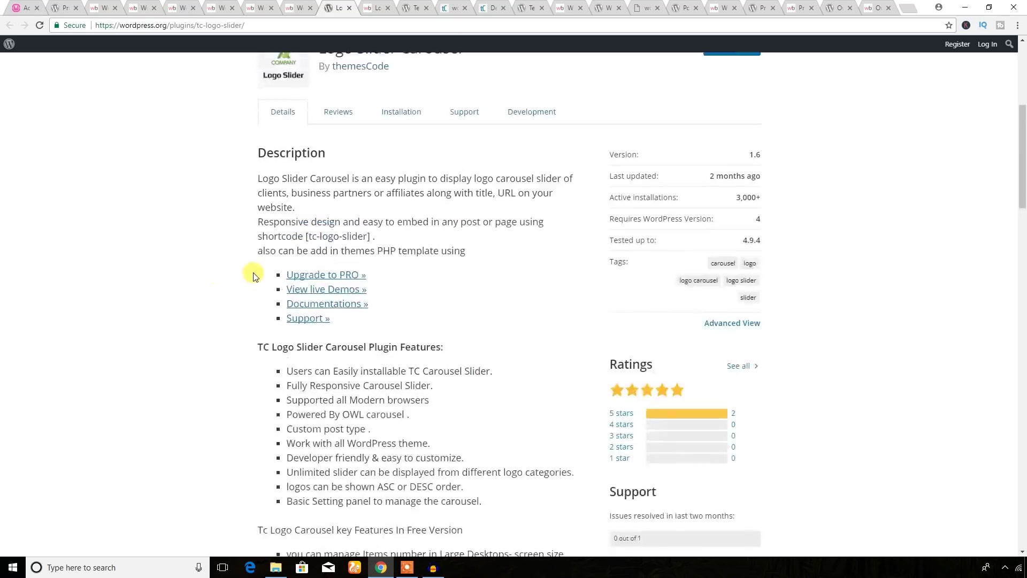
scroll(253, 276, "up", 6)
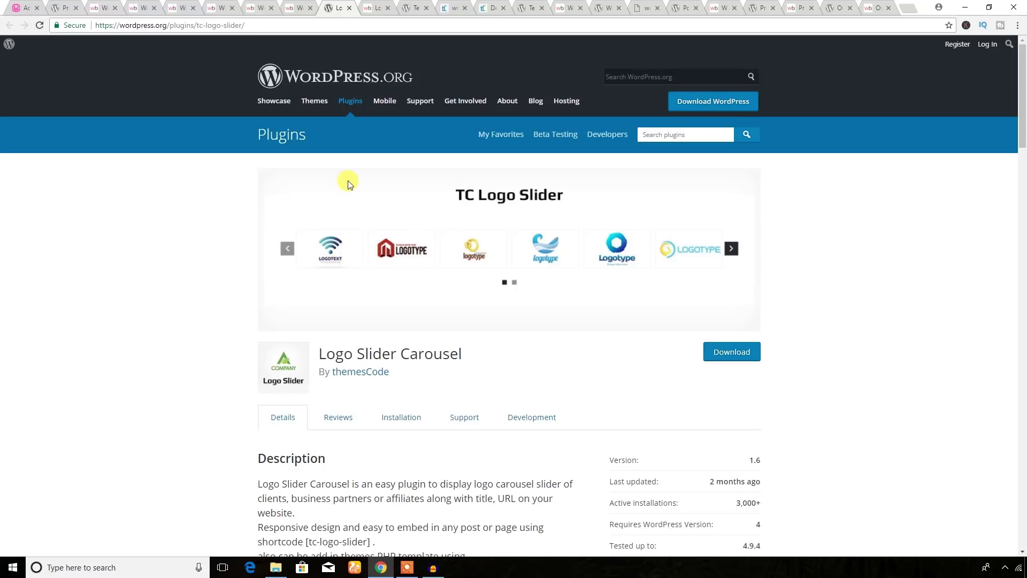
left_click(406, 8)
scroll(353, 177, "up", 4)
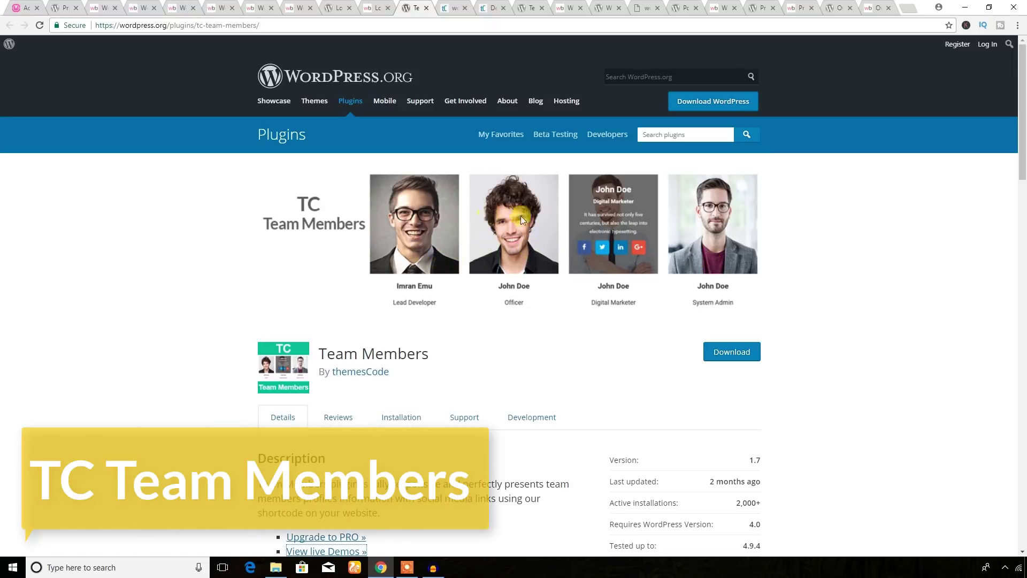
Step: Highlight the Team Members Plugin Features and Pro Version Features lists, then switch to its demo site
scroll(499, 344, "down", 8)
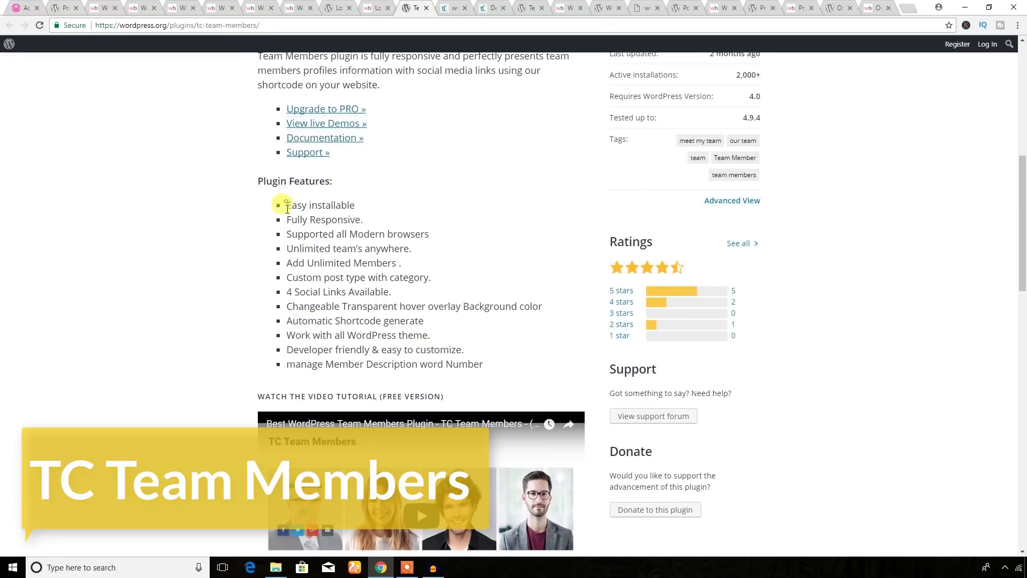
left_click_drag(287, 206, 470, 360)
scroll(514, 373, "down", 7)
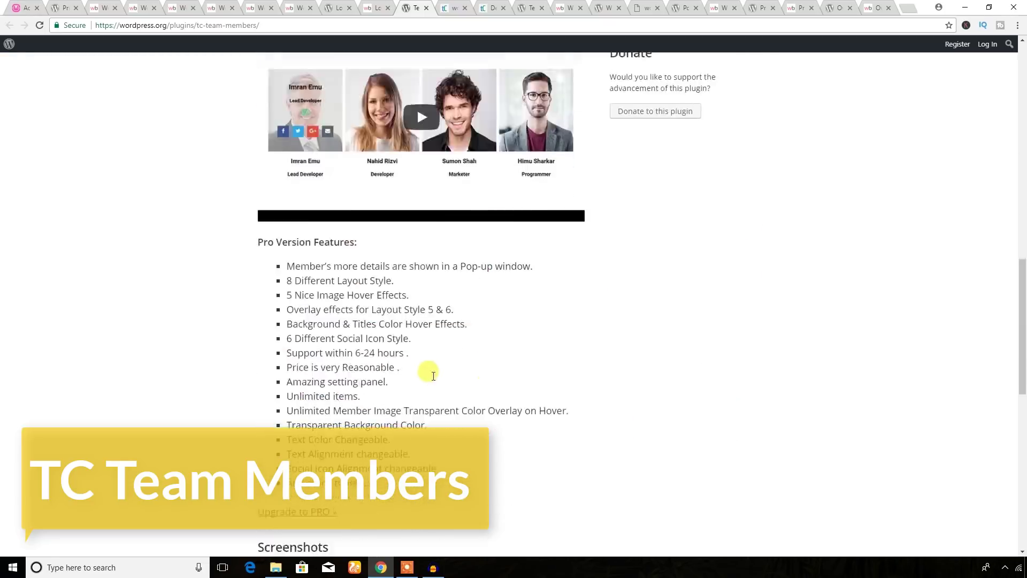
scroll(434, 376, "down", 3)
left_click_drag(288, 127, 474, 345)
left_click(553, 336)
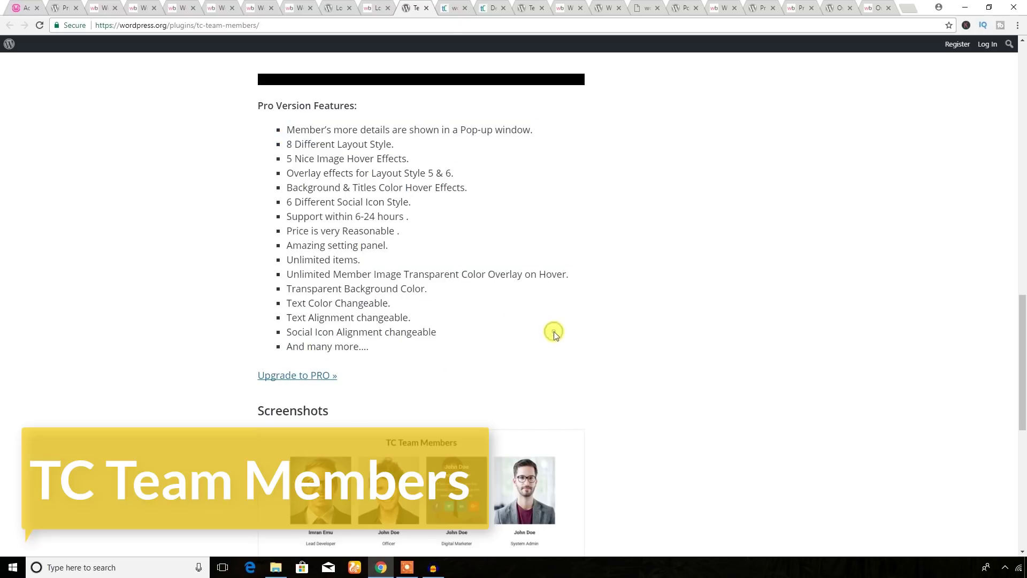
left_click(447, 4)
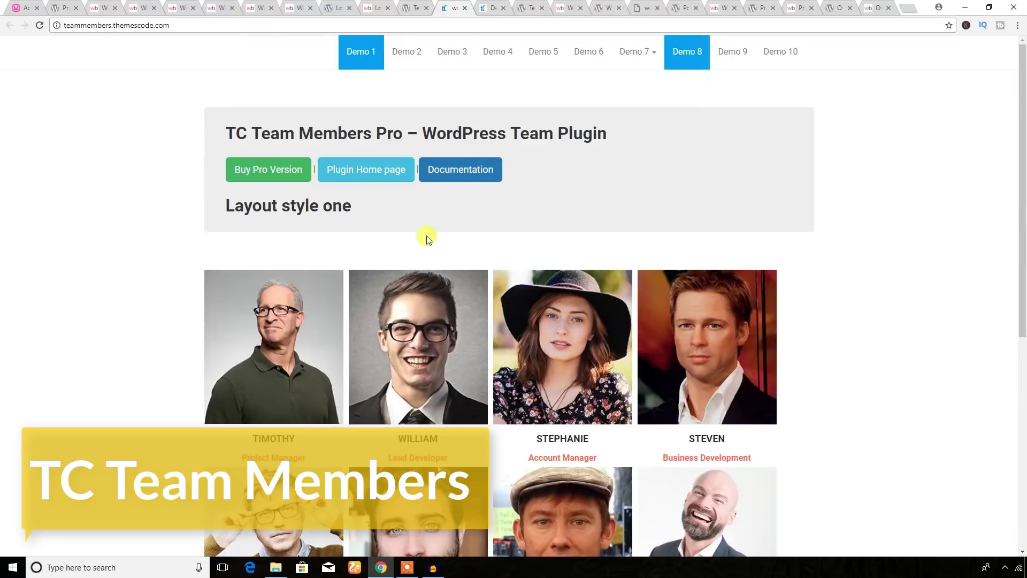
Step: Preview the Lead Developer and Account Manager profile popups on the Demo 1 layout
left_click(415, 345)
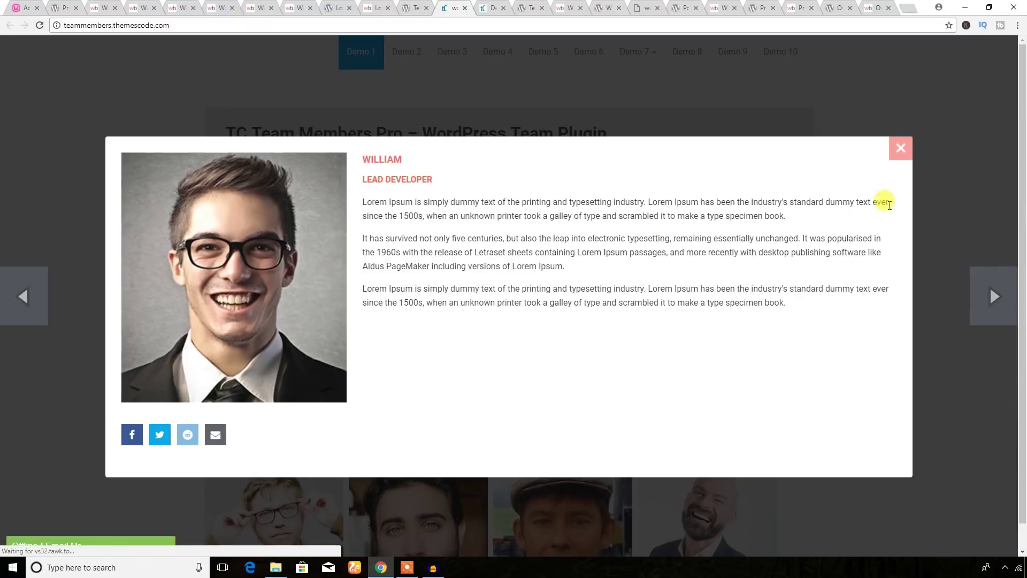
left_click(901, 148)
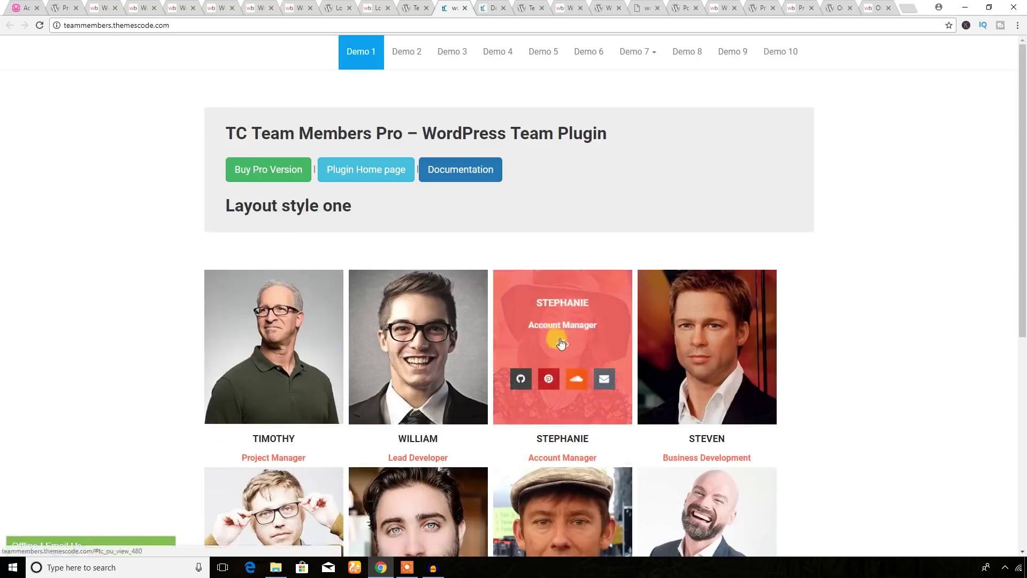
left_click(566, 342)
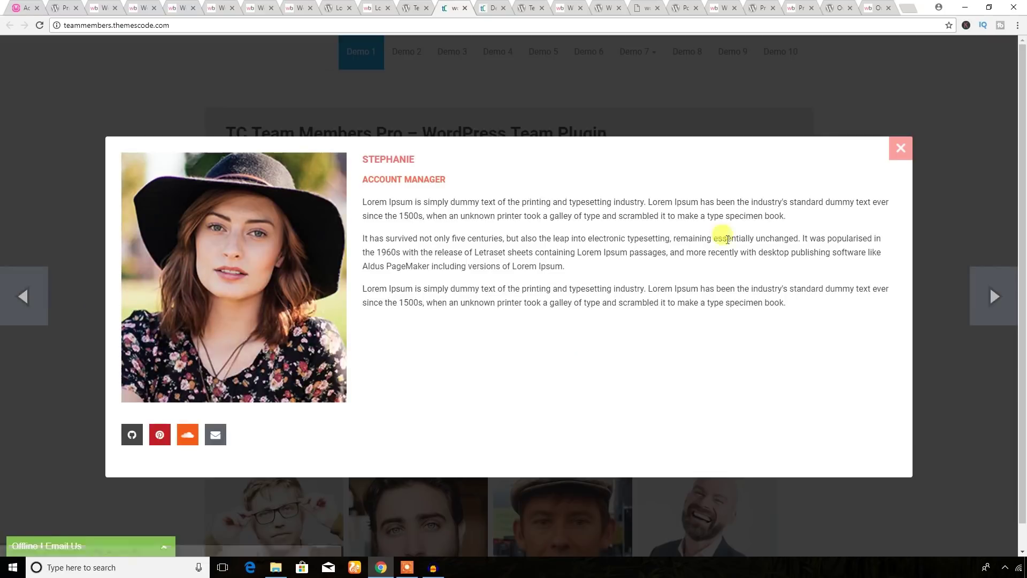
left_click(899, 149)
Step: Browse Demo 2, then step through Demo 3 profiles from Project Manager to Business Development
left_click(403, 54)
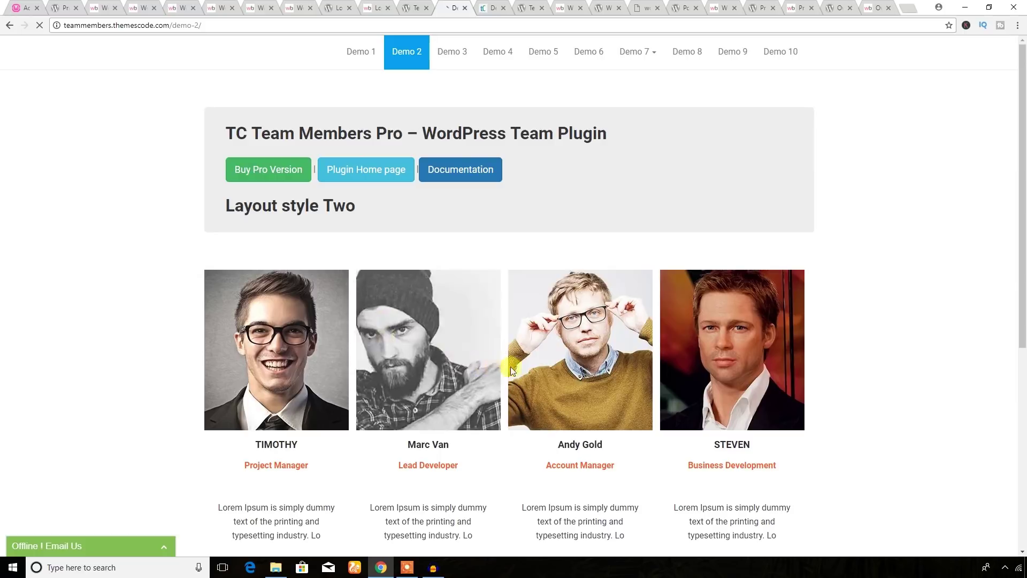
scroll(591, 373, "down", 3)
scroll(601, 351, "up", 3)
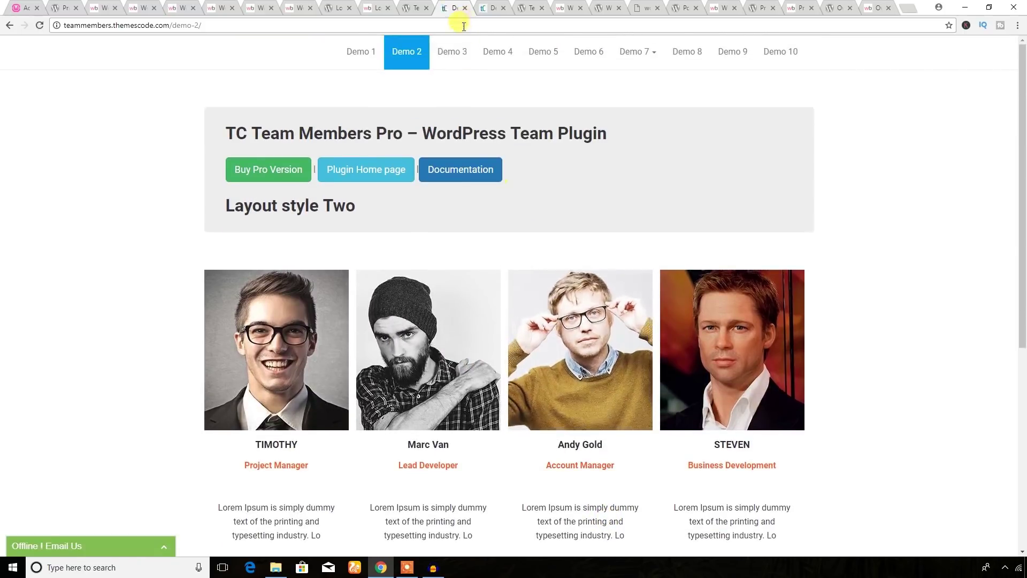
left_click(451, 54)
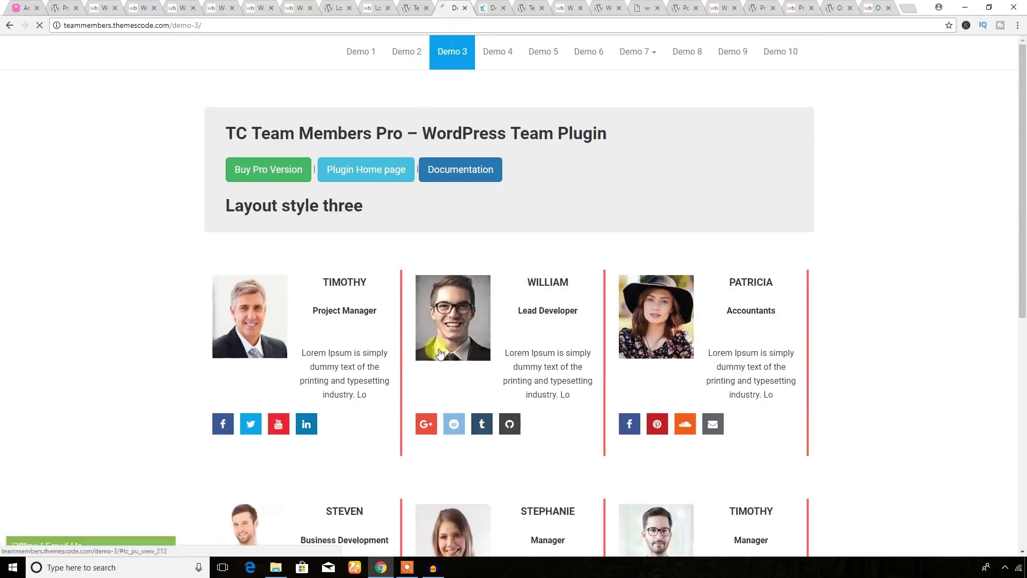
left_click(252, 337)
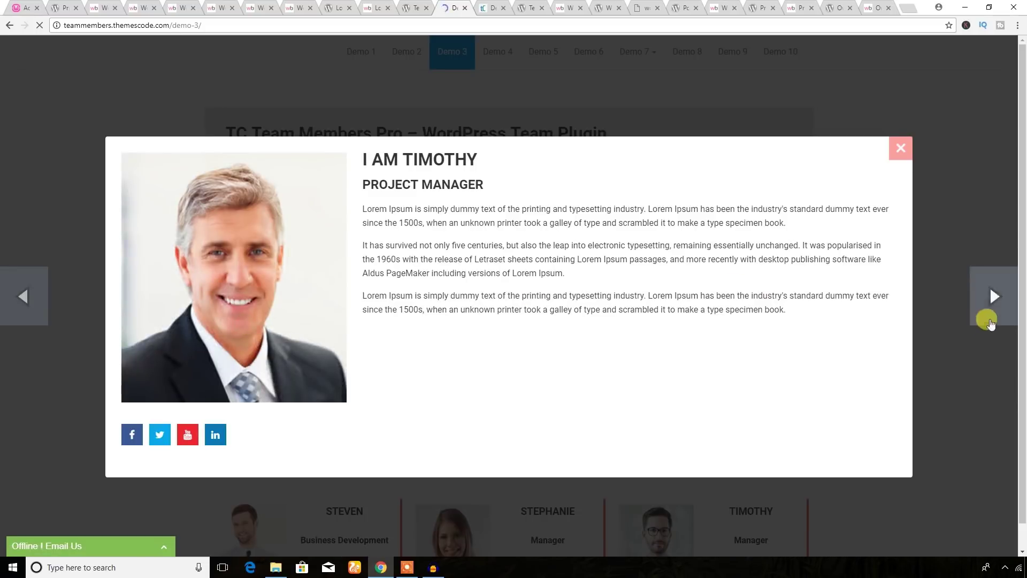
left_click(990, 313)
left_click(991, 313)
left_click(988, 300)
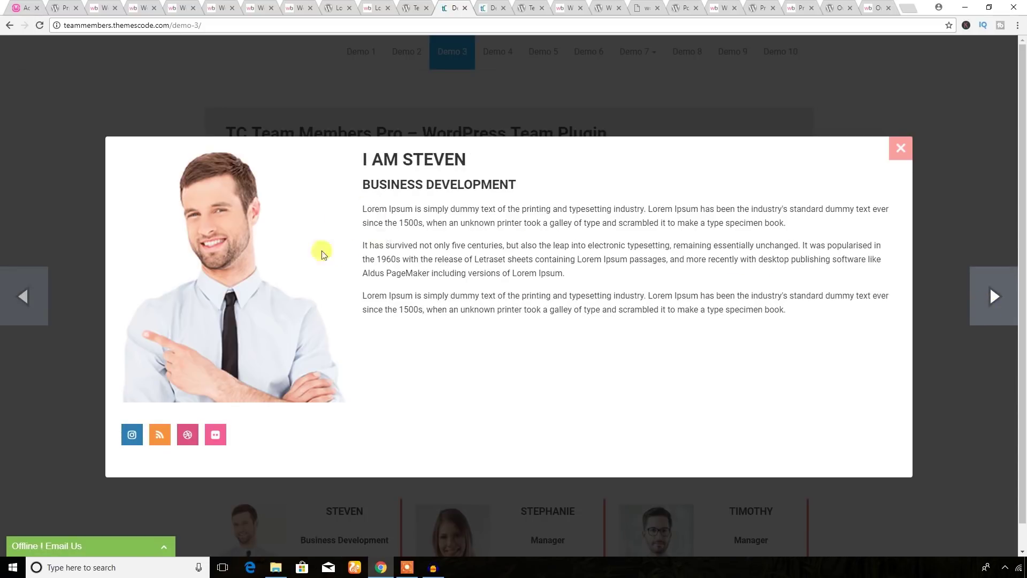
left_click(904, 152)
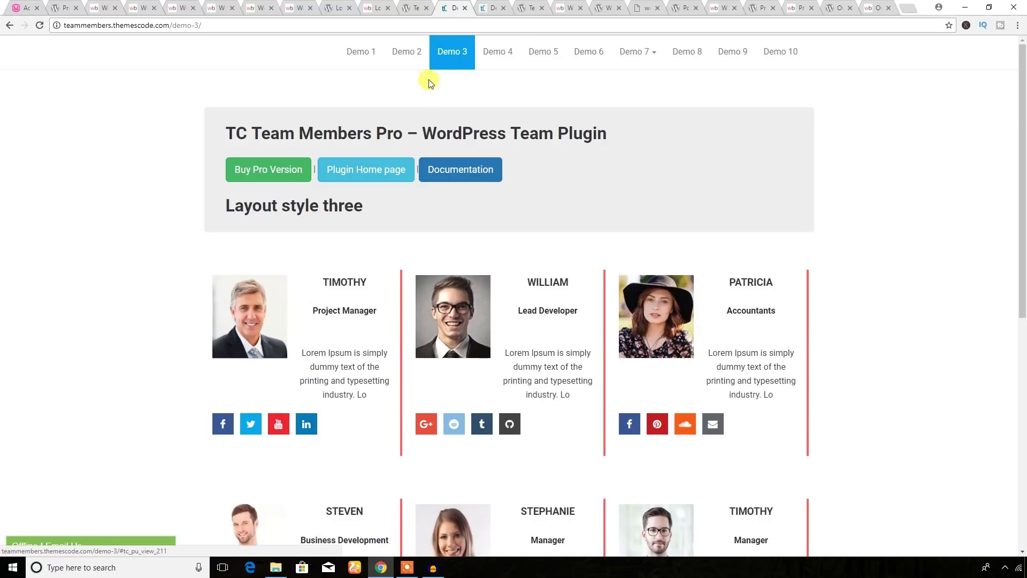
Step: Preview the Demo 4 Lead Developer profile, then return to the WordPress admin plugins page
left_click(501, 59)
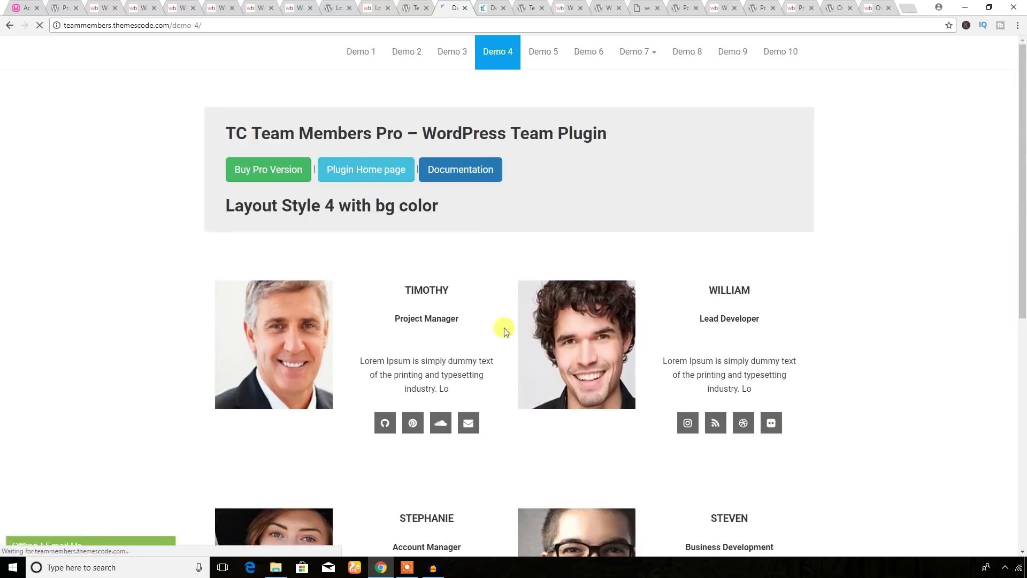
left_click(569, 346)
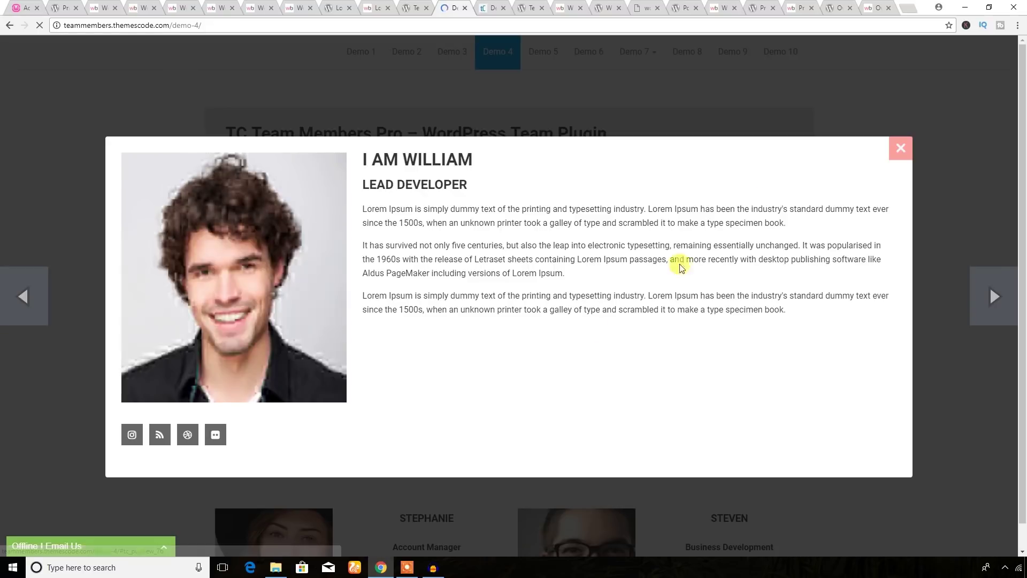
left_click(901, 152)
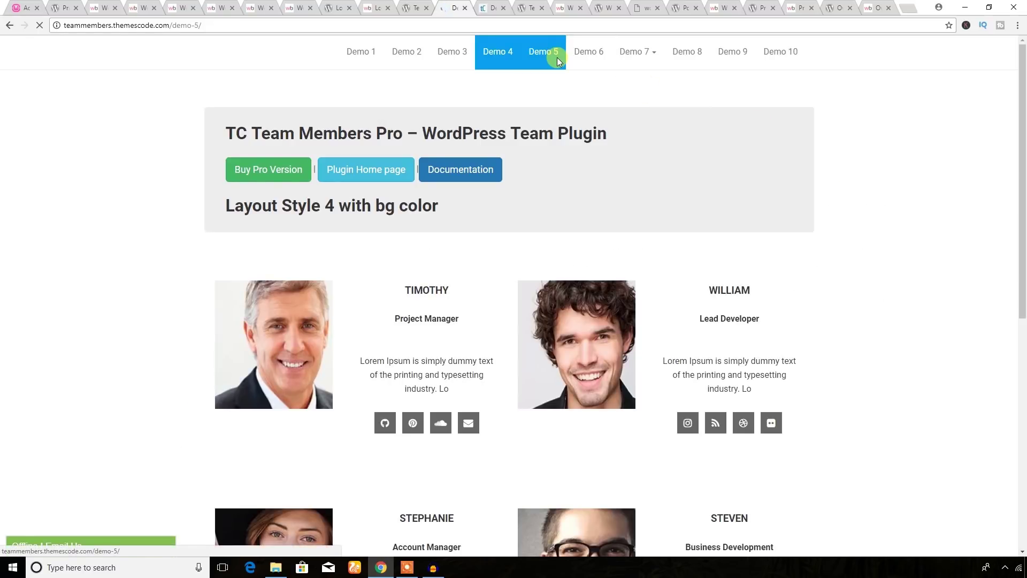
mouse_move(456, 304)
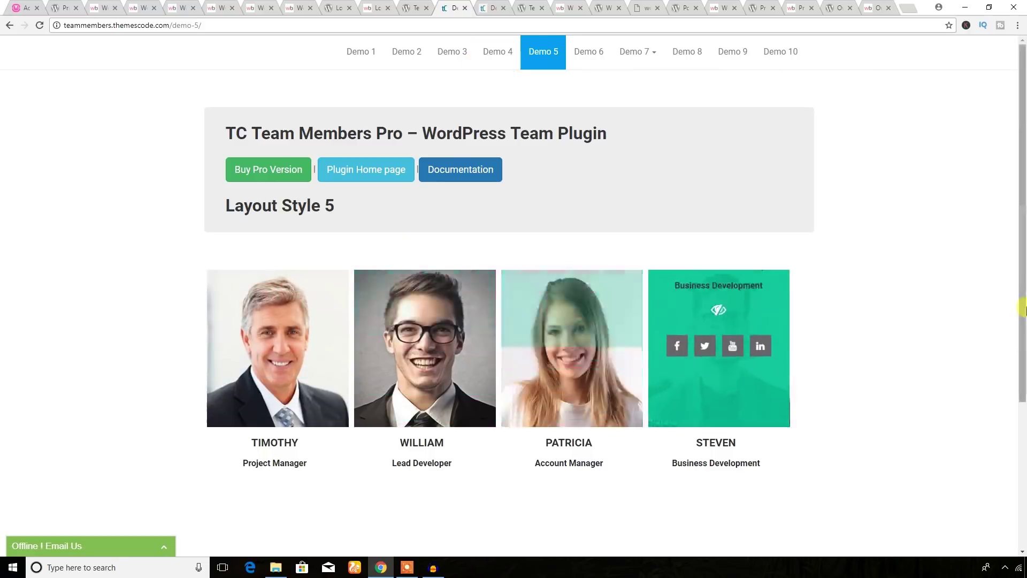
left_click(24, 7)
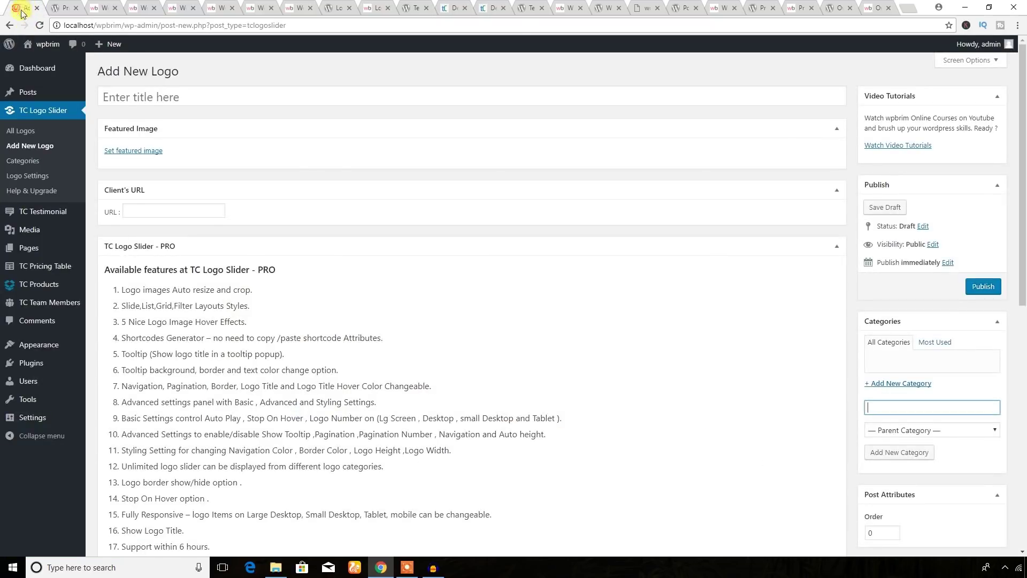
mouse_move(48, 219)
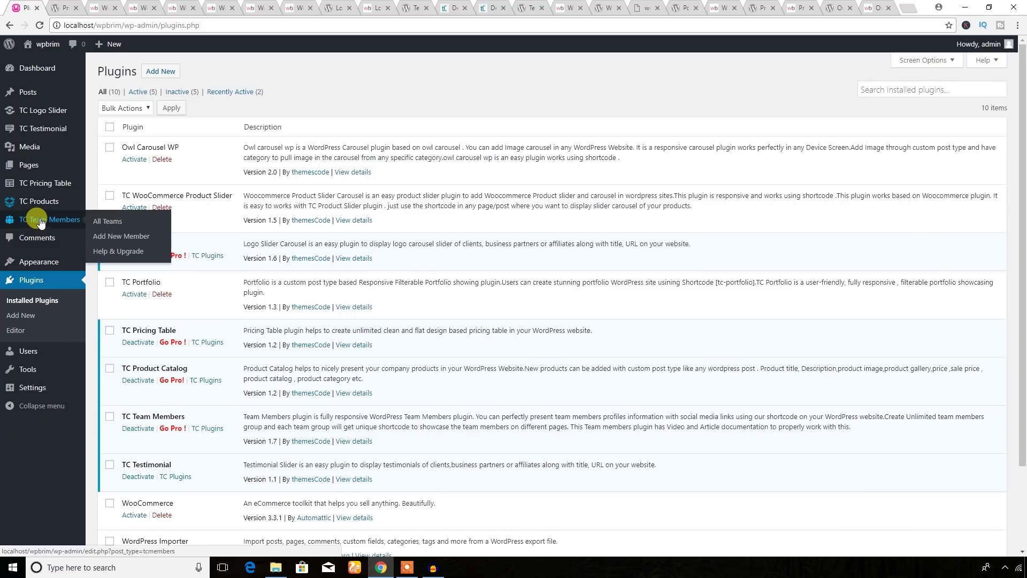
Step: Start a new team and add Team Member 2, Team Member 3 and a fourth member entry
left_click(119, 237)
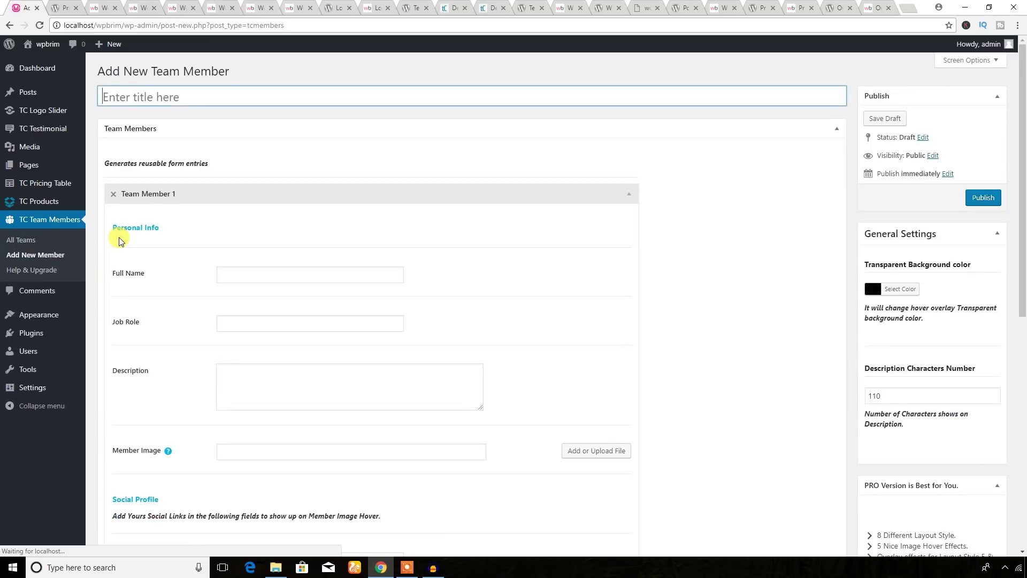
mouse_move(100, 96)
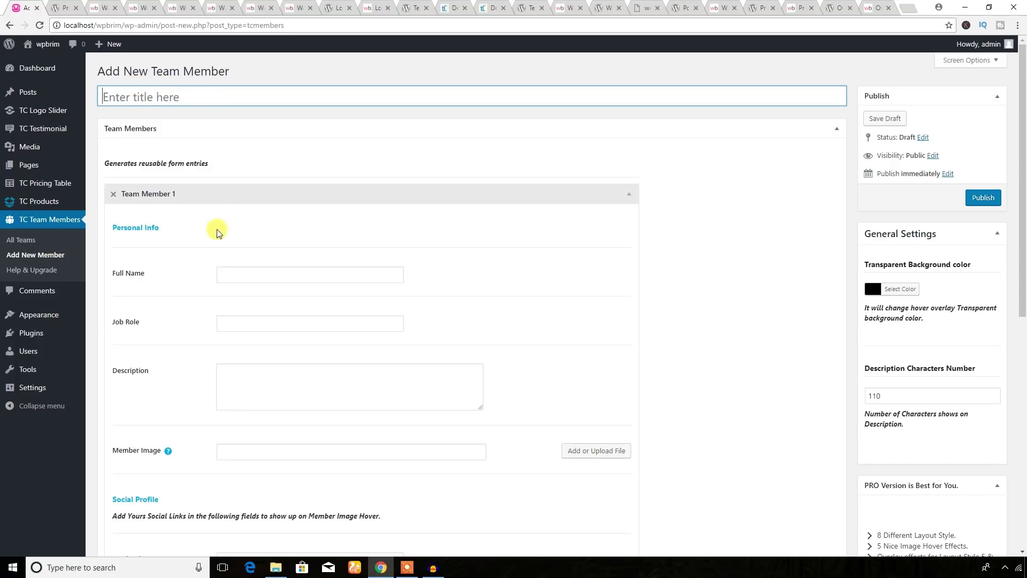
scroll(217, 231, "down", 8)
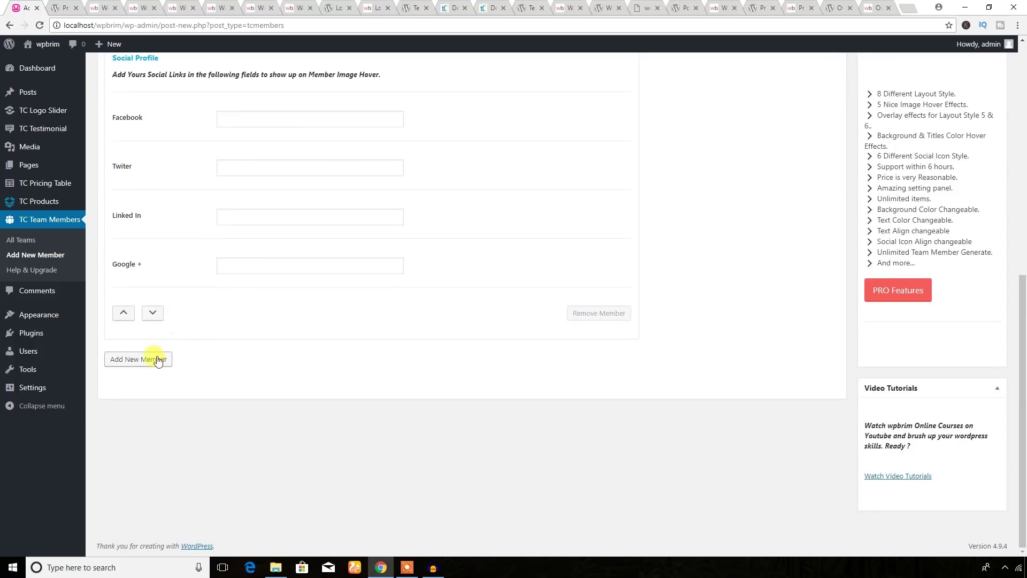
left_click(159, 361)
scroll(167, 372, "down", 9)
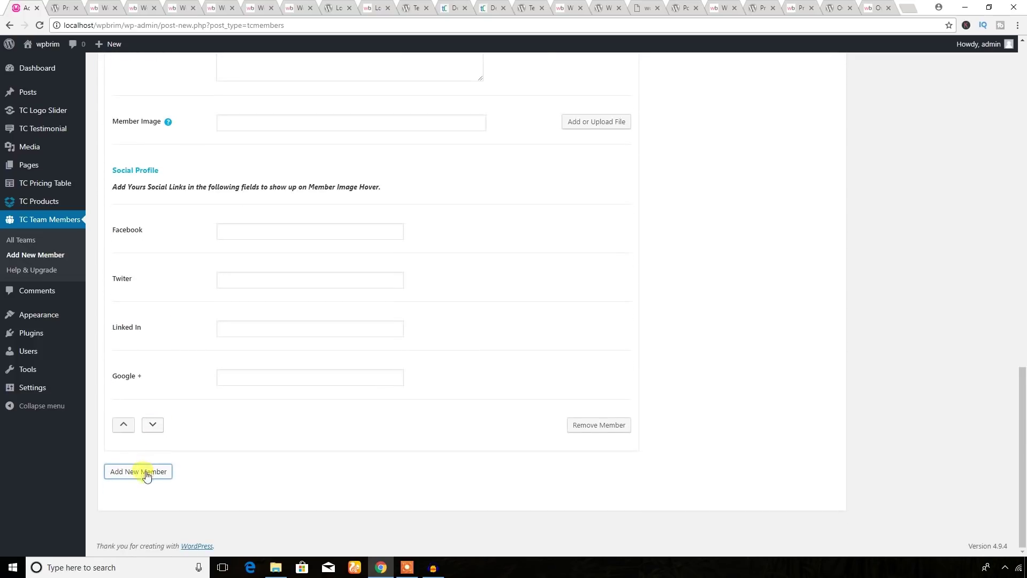
left_click(147, 472)
scroll(217, 371, "up", 15)
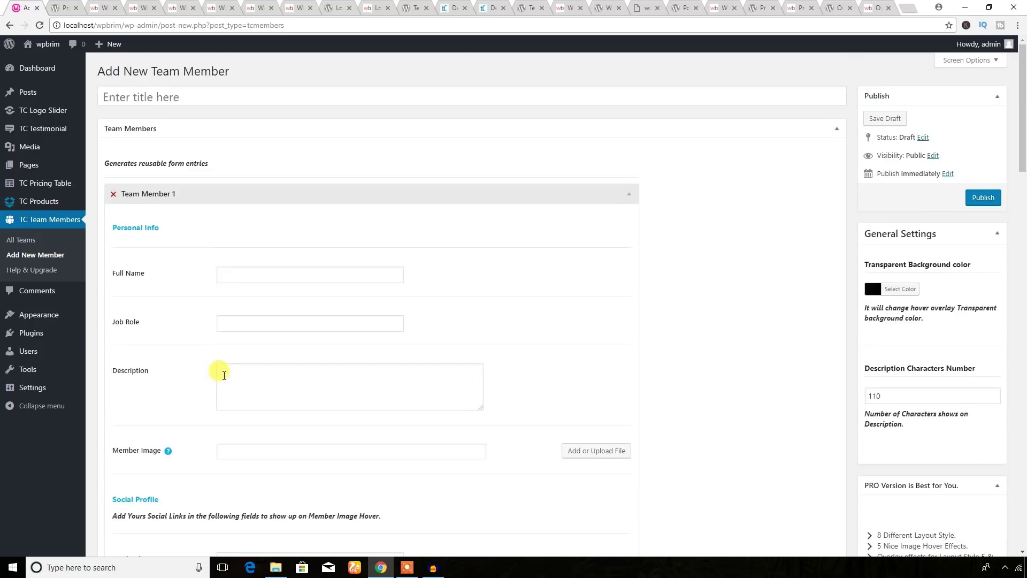
scroll(227, 373, "down", 15)
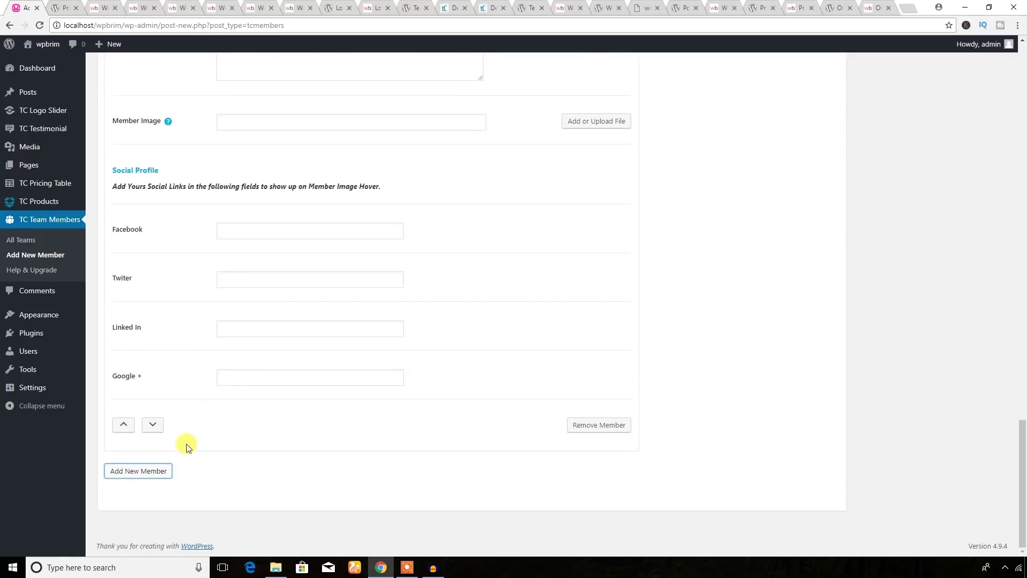
left_click(160, 474)
scroll(230, 319, "down", 3)
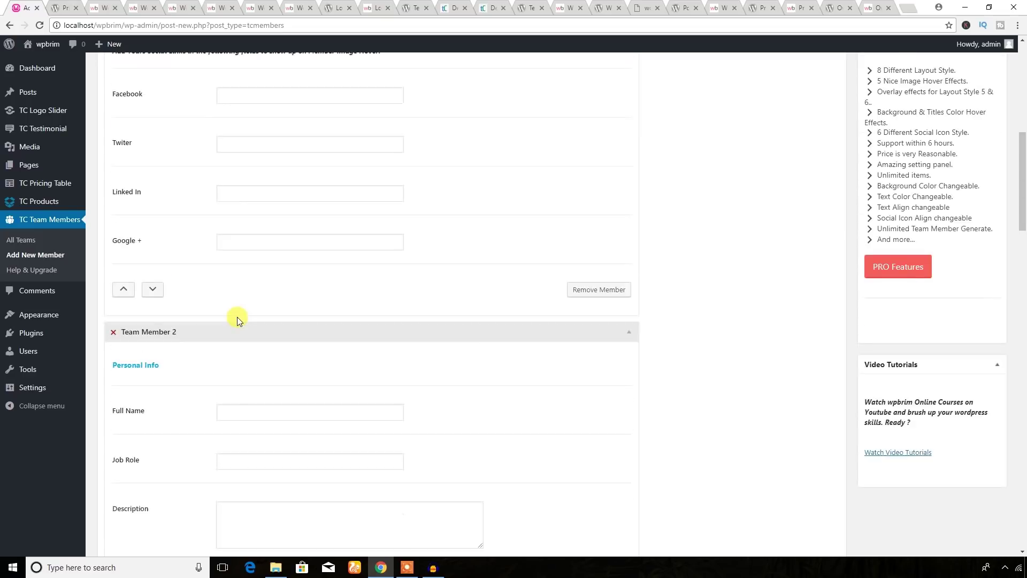
scroll(236, 316, "up", 9)
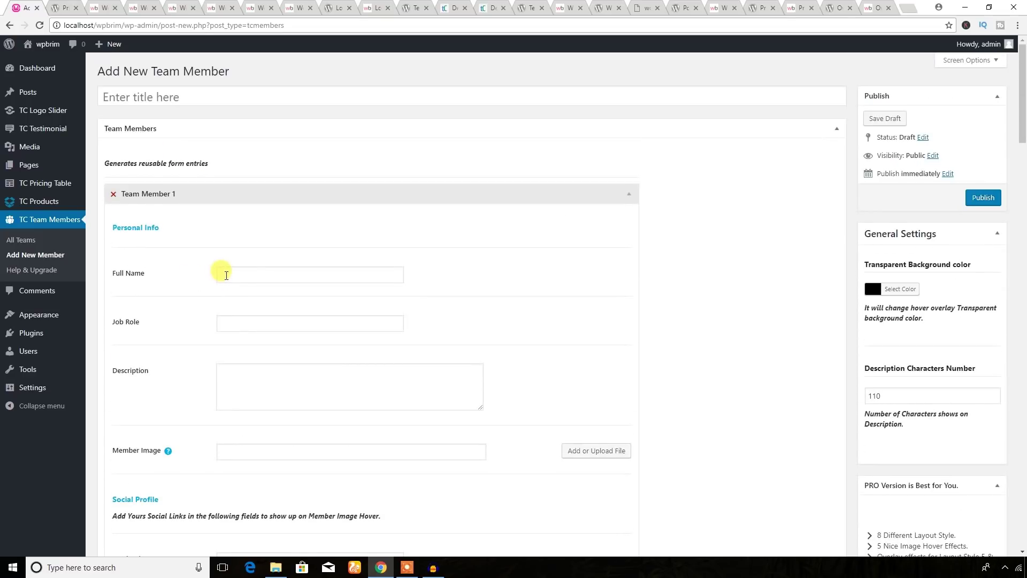
Step: Try the Full Name, Job Role, Description and Member Image fields, closing the media library unused
left_click(226, 275)
left_click(225, 320)
left_click(230, 375)
scroll(230, 375, "down", 5)
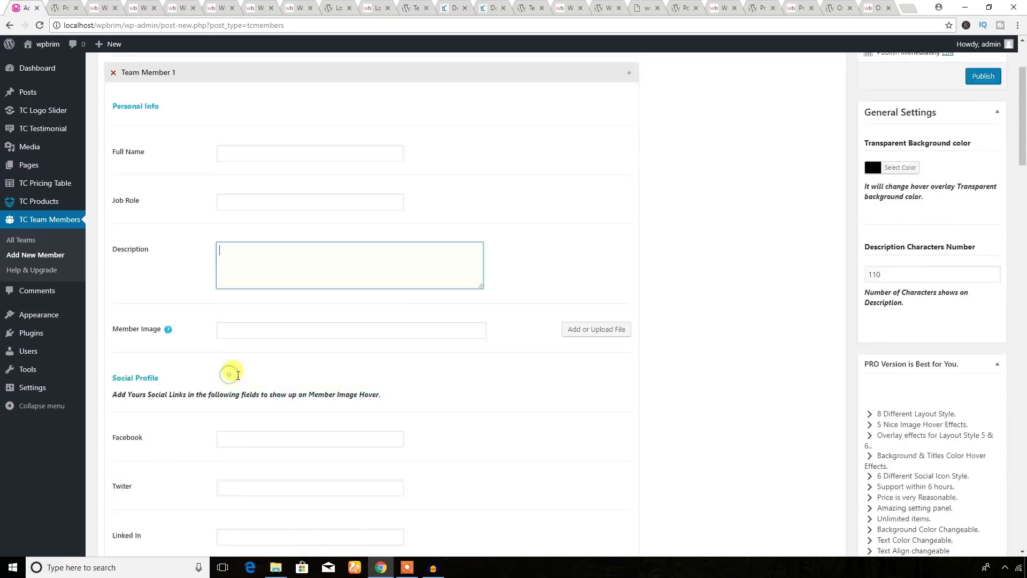
left_click(286, 182)
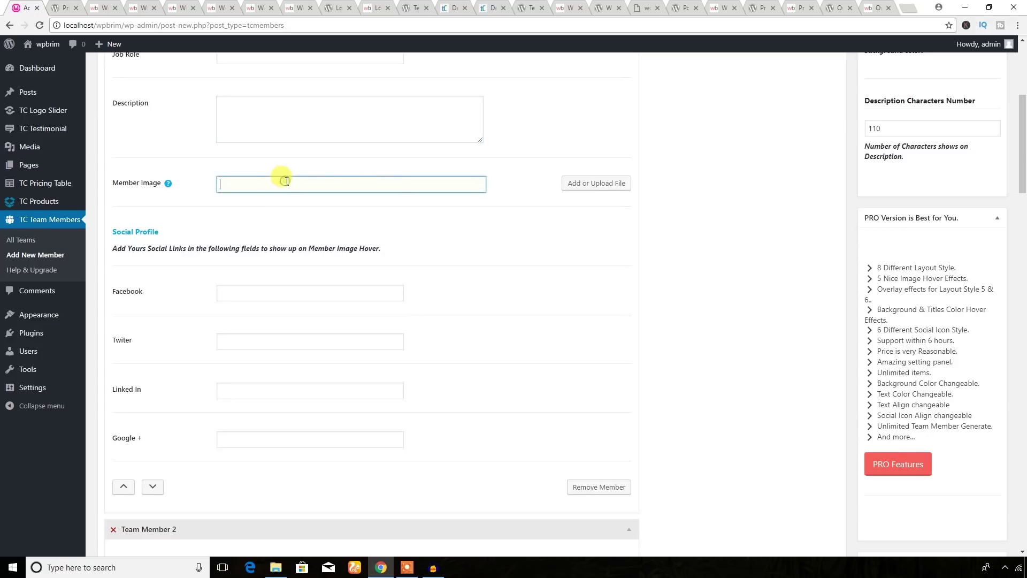
left_click(571, 182)
key("Escape")
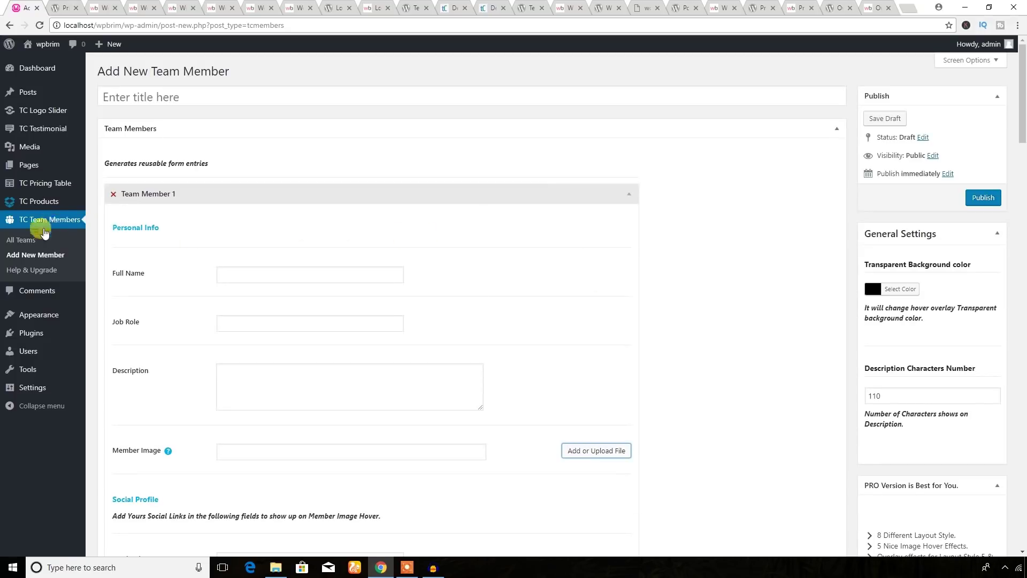
Step: Review the All Teams list
left_click(24, 242)
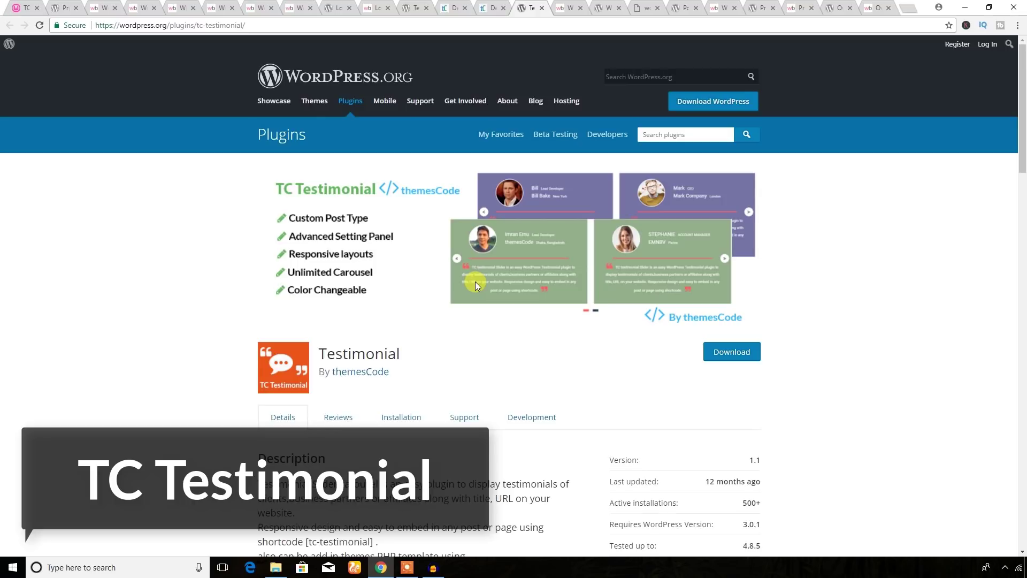
scroll(475, 282, "down", 4)
scroll(470, 282, "down", 4)
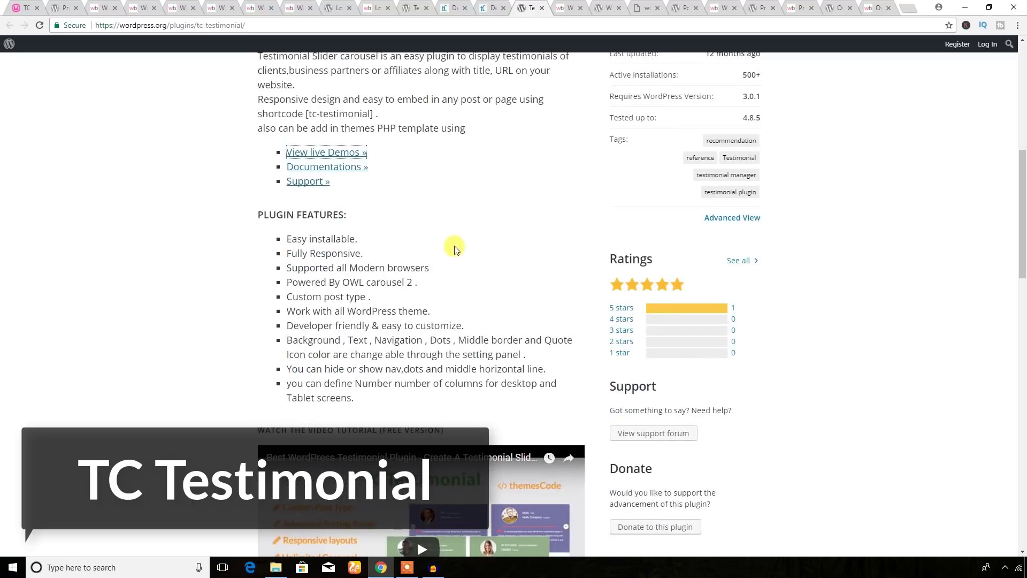
scroll(459, 246, "up", 8)
Step: Step back through the TC Testimonial demo slider, then return to the WordPress admin plugins page
left_click(564, 8)
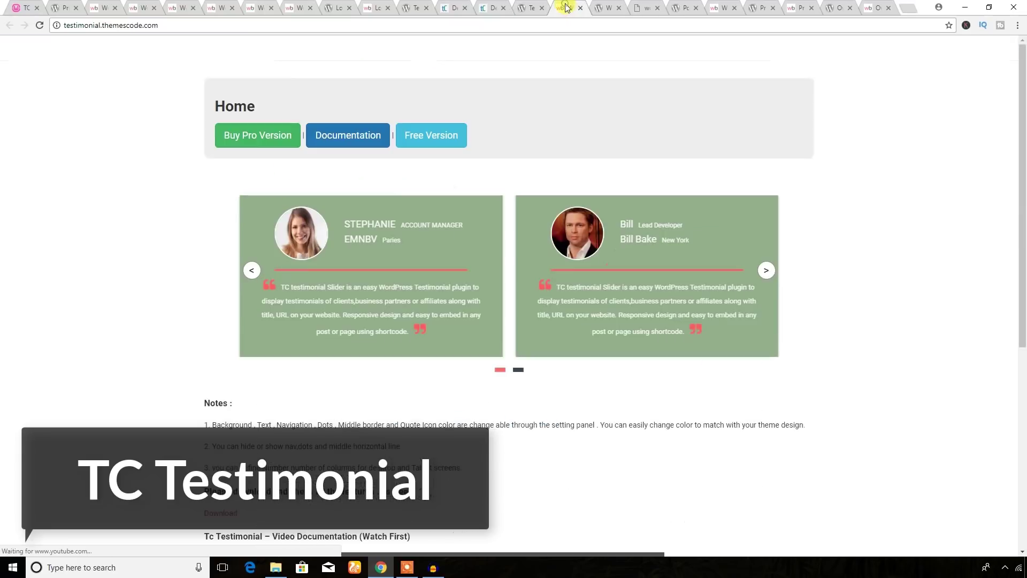
left_click(251, 271)
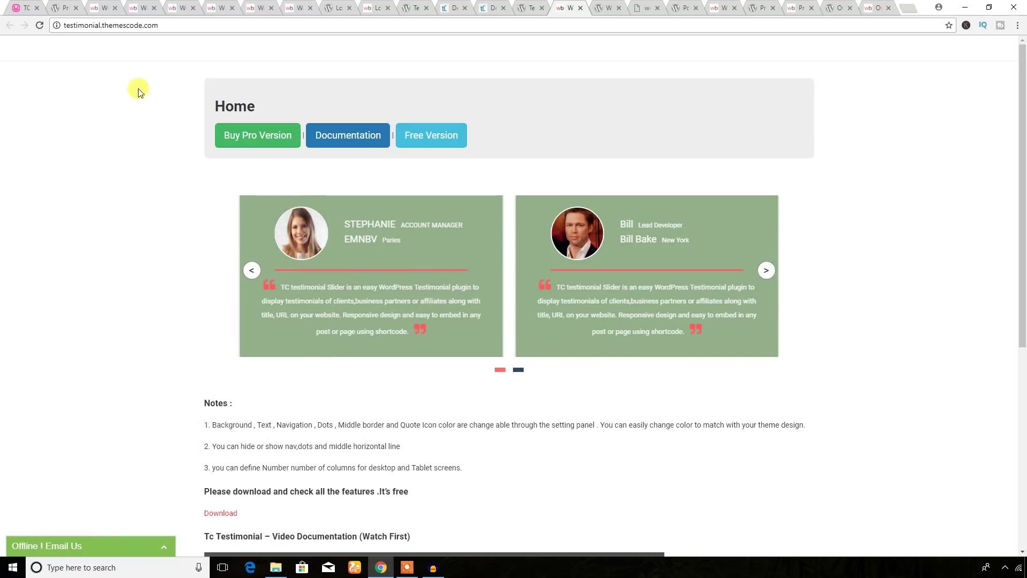
left_click(31, 12)
mouse_move(21, 129)
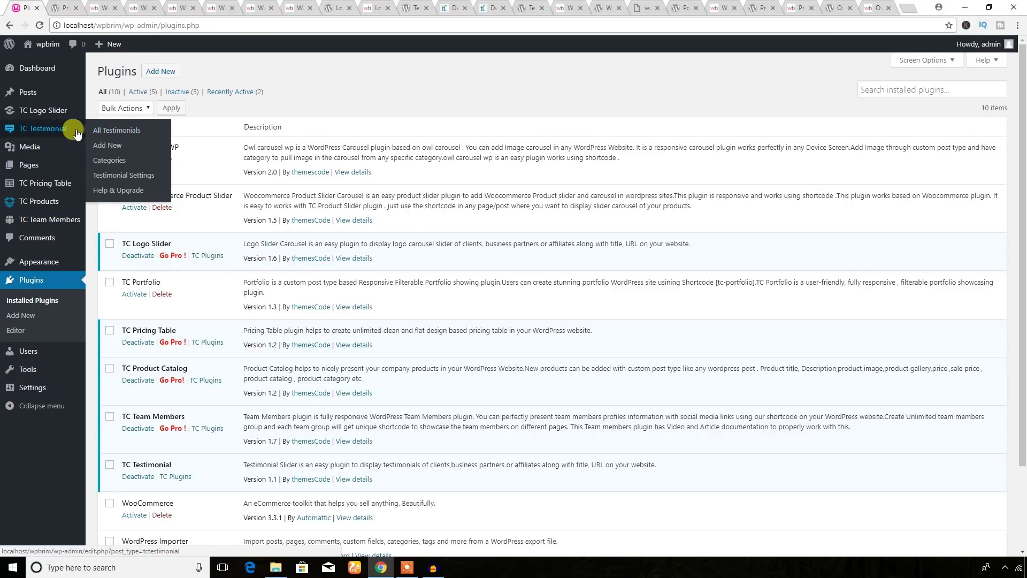
Step: Browse the TC Testimonial settings' Basic, Advanced and General Styling tabs
left_click(131, 176)
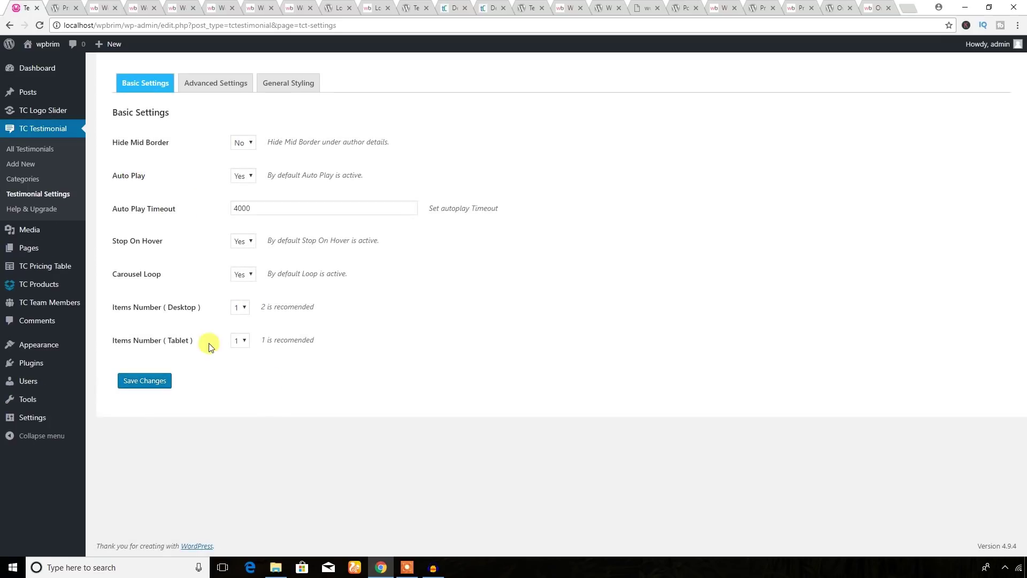
left_click(209, 88)
left_click(295, 87)
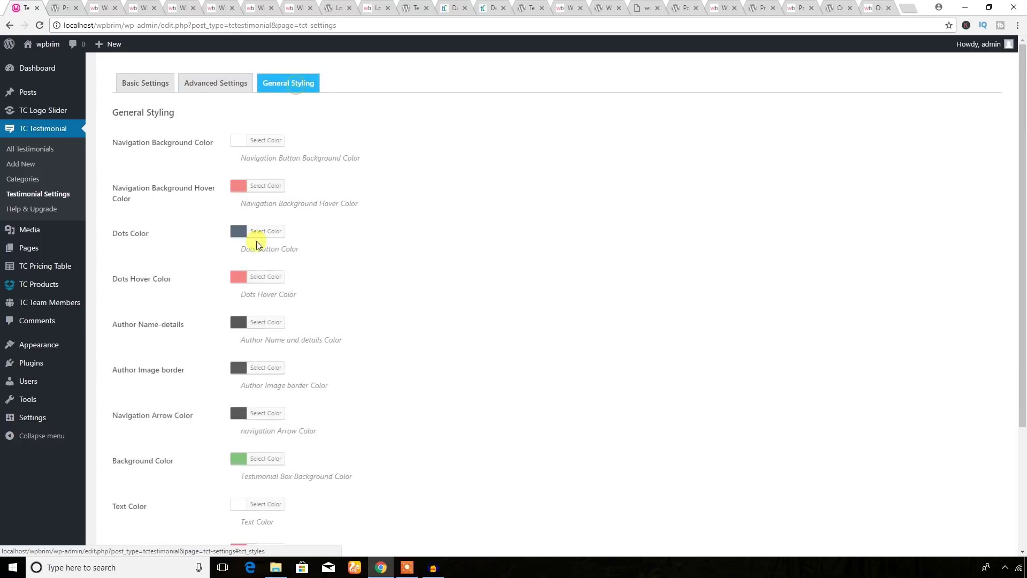
scroll(243, 289, "down", 3)
scroll(238, 308, "up", 3)
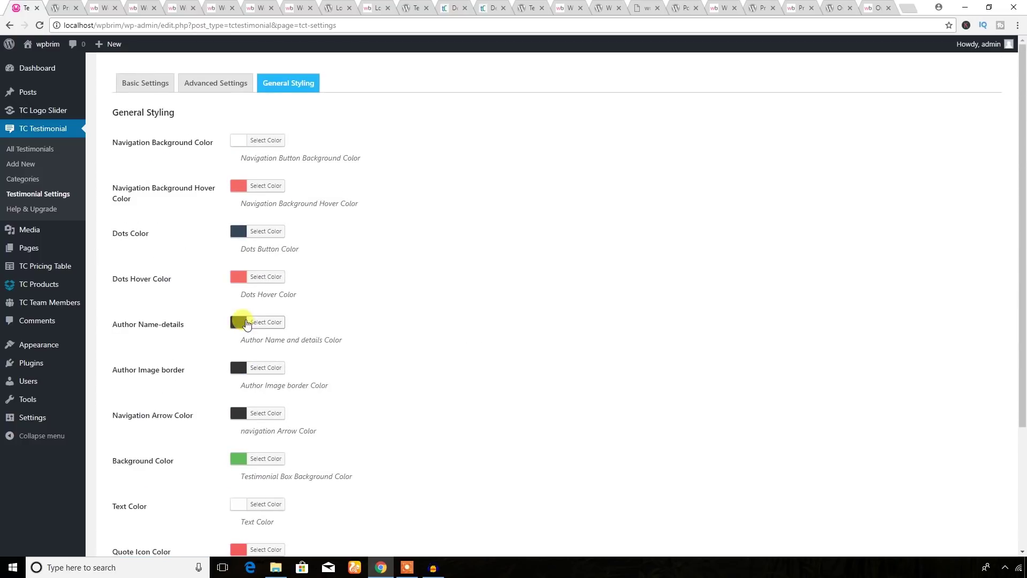
scroll(246, 323, "down", 3)
scroll(246, 324, "up", 3)
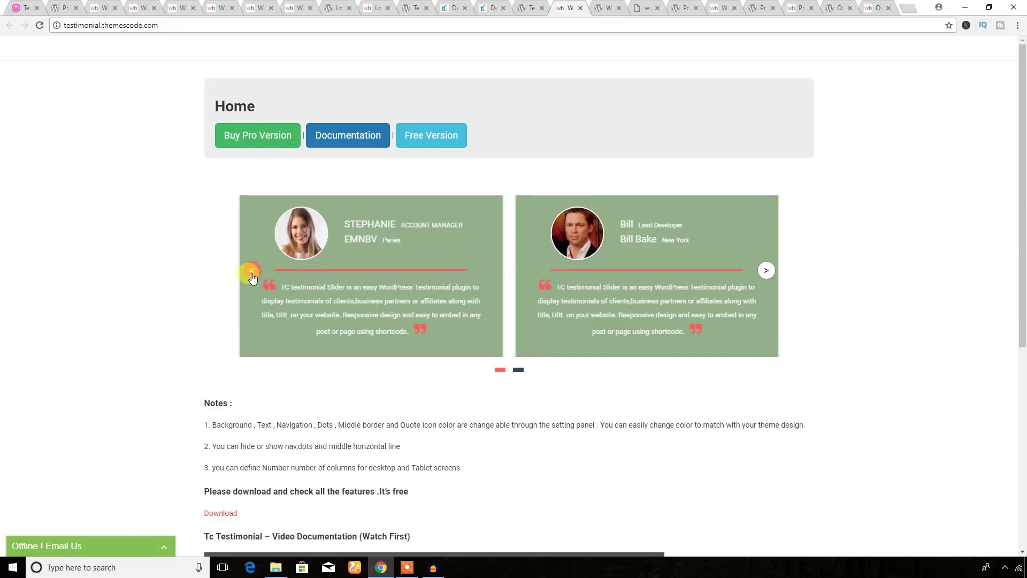
Step: Step the demo carousel back four slides, then revisit the Advanced and Basic settings tabs
left_click(252, 275)
left_click(251, 275)
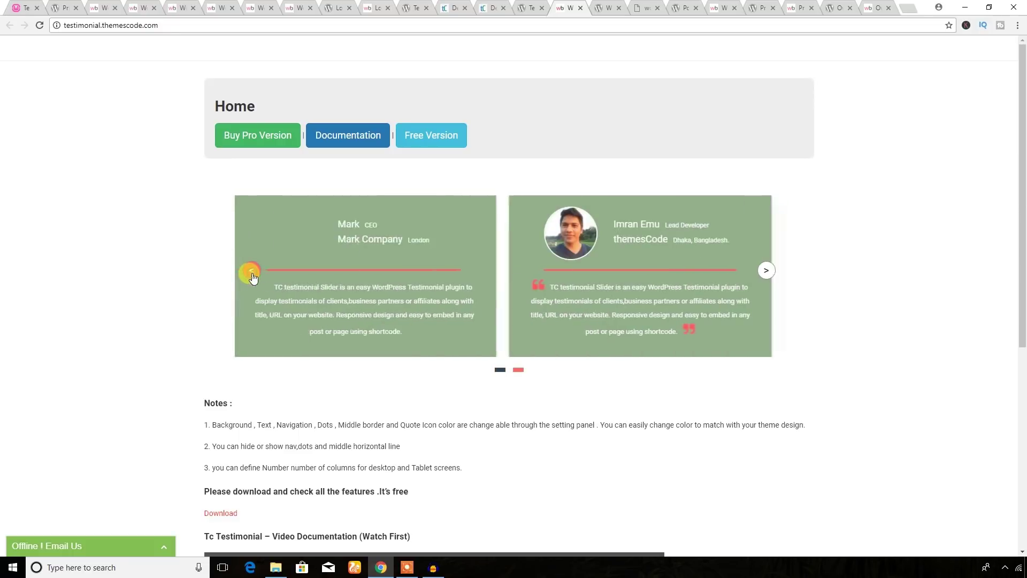
left_click(252, 275)
left_click(252, 275)
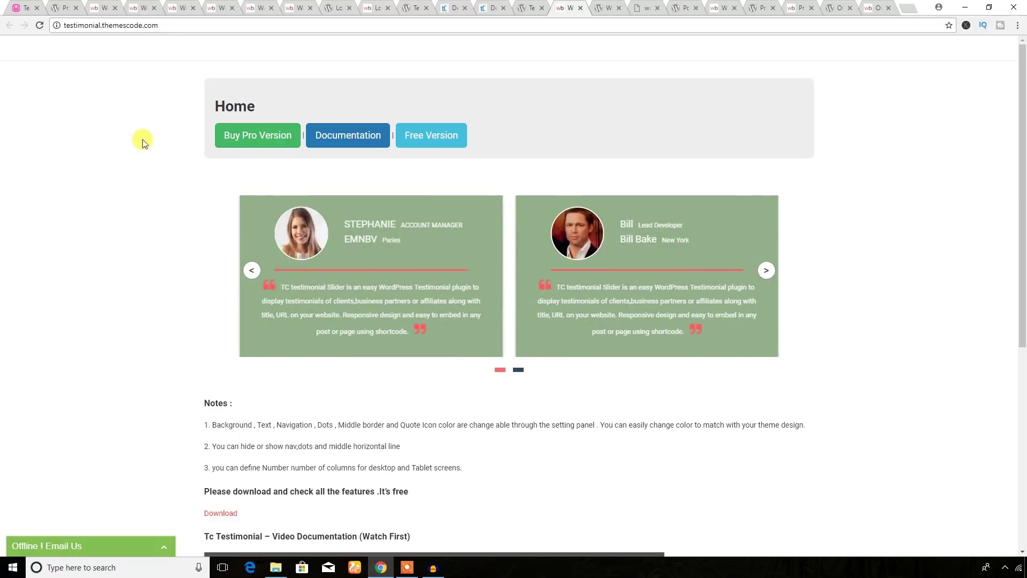
left_click(29, 6)
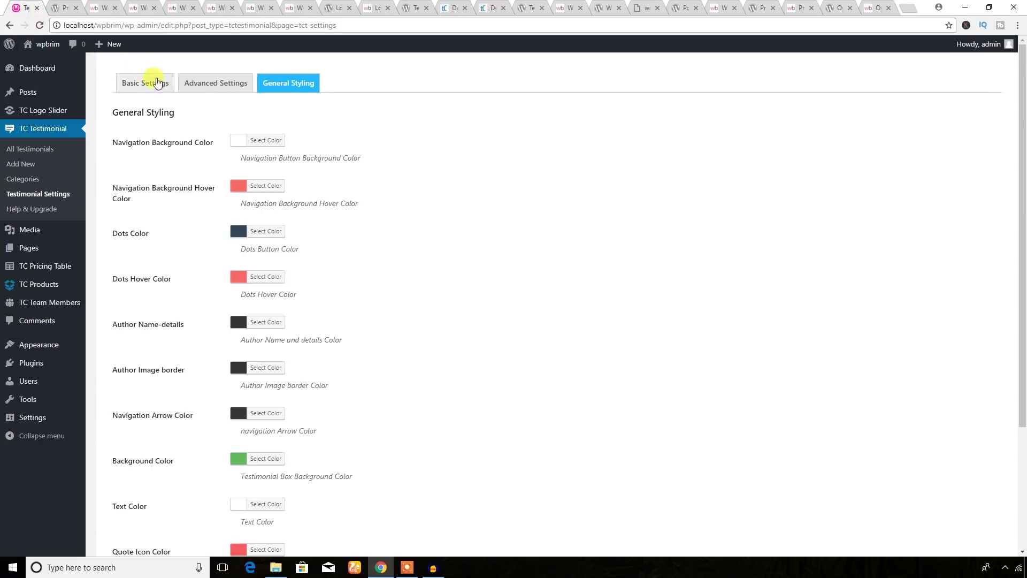
left_click(199, 85)
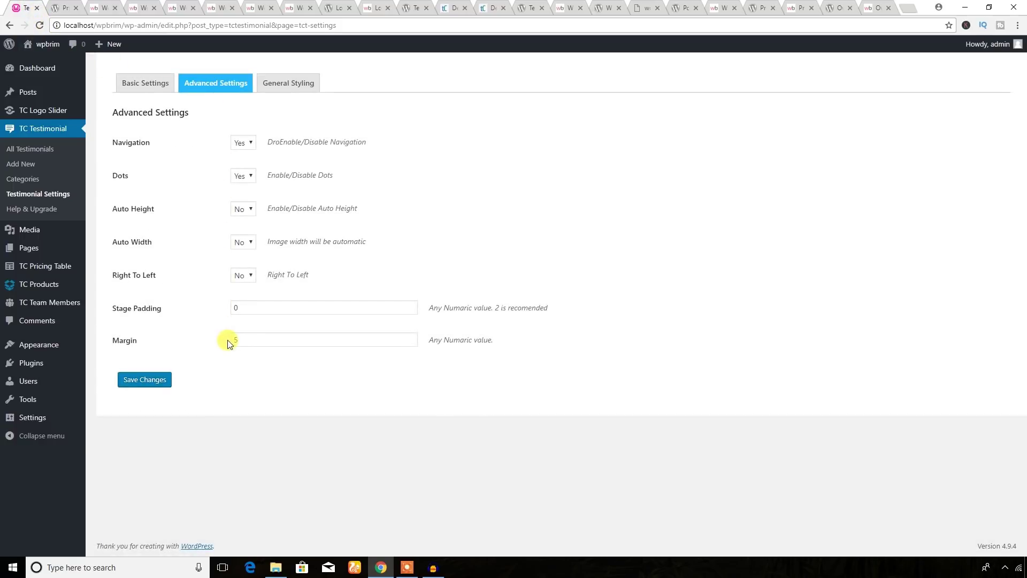
left_click(157, 91)
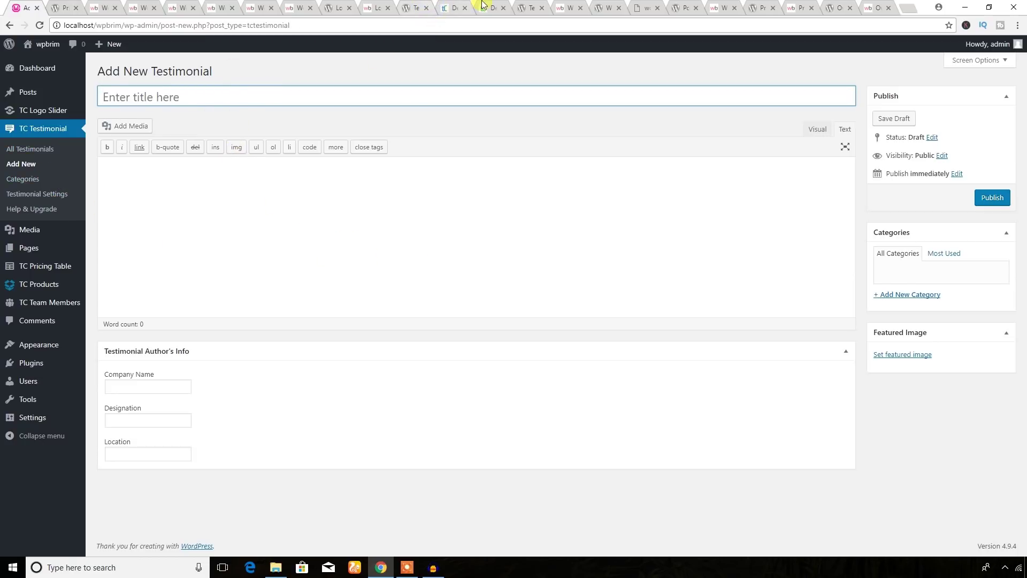
Step: Scroll the Testimonial plugin's wordpress.org page and screenshots, then switch to WooCommerce Product Slider
left_click(532, 6)
scroll(406, 320, "down", 13)
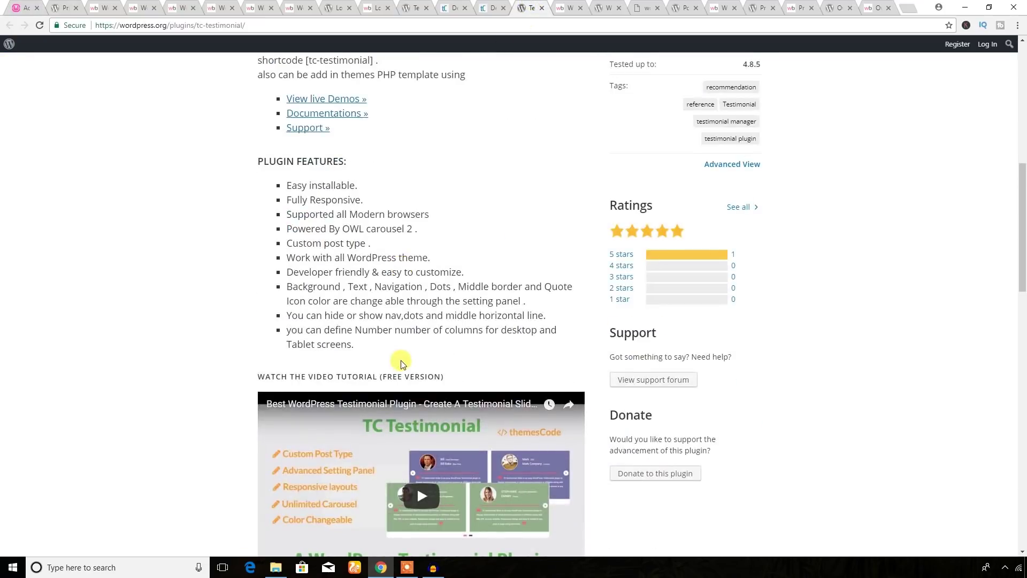
scroll(400, 364, "down", 4)
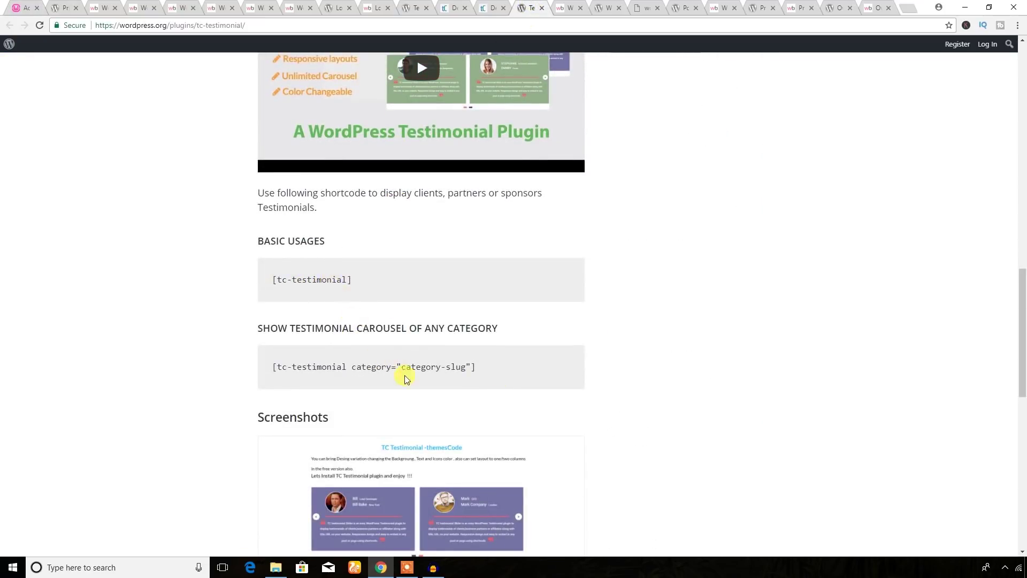
scroll(417, 374, "down", 3)
scroll(481, 347, "down", 3)
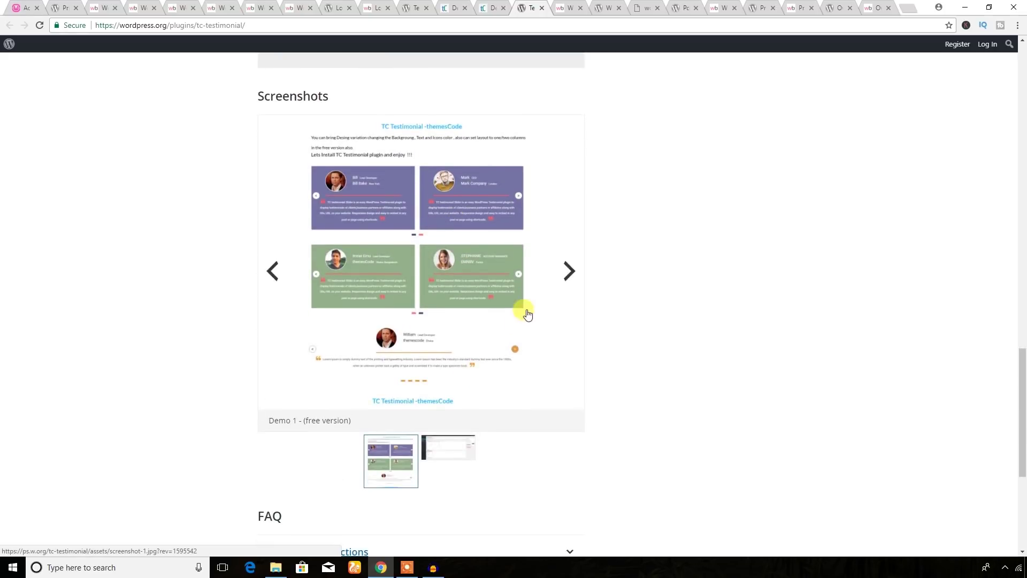
left_click(565, 277)
scroll(817, 430, "up", 1)
scroll(482, 286, "up", 8)
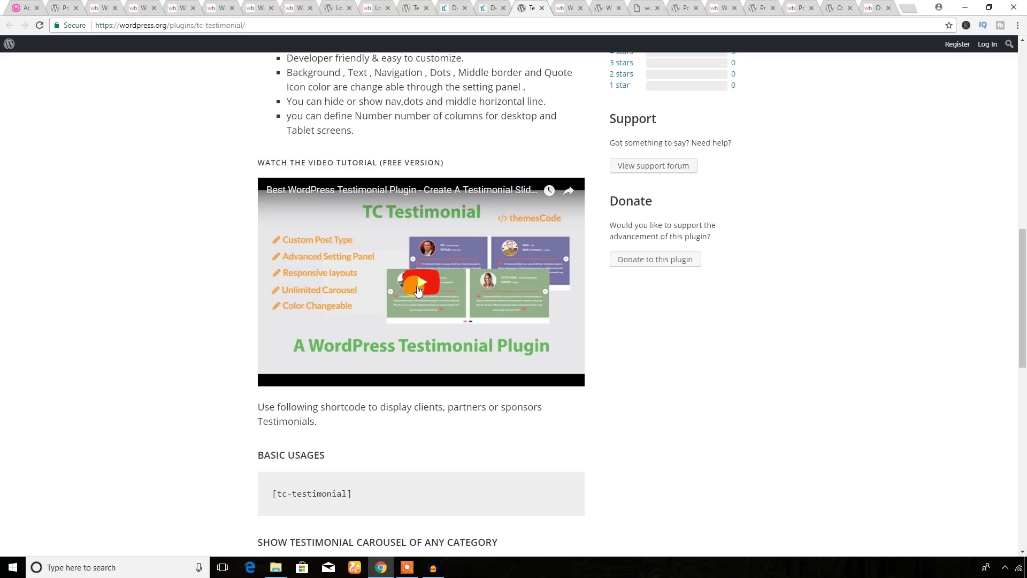
scroll(455, 289, "up", 10)
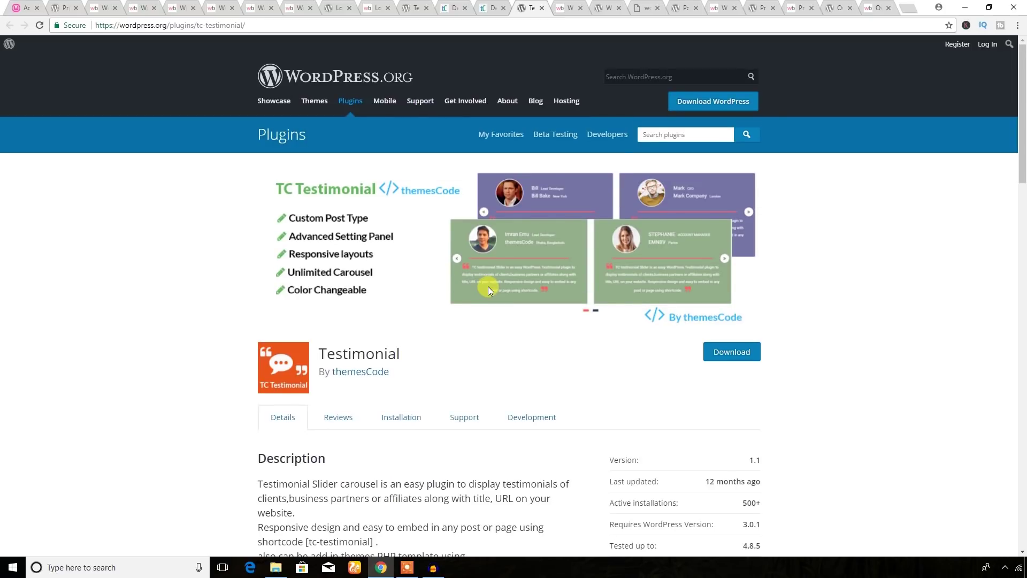
left_click(607, 8)
scroll(440, 224, "up", 4)
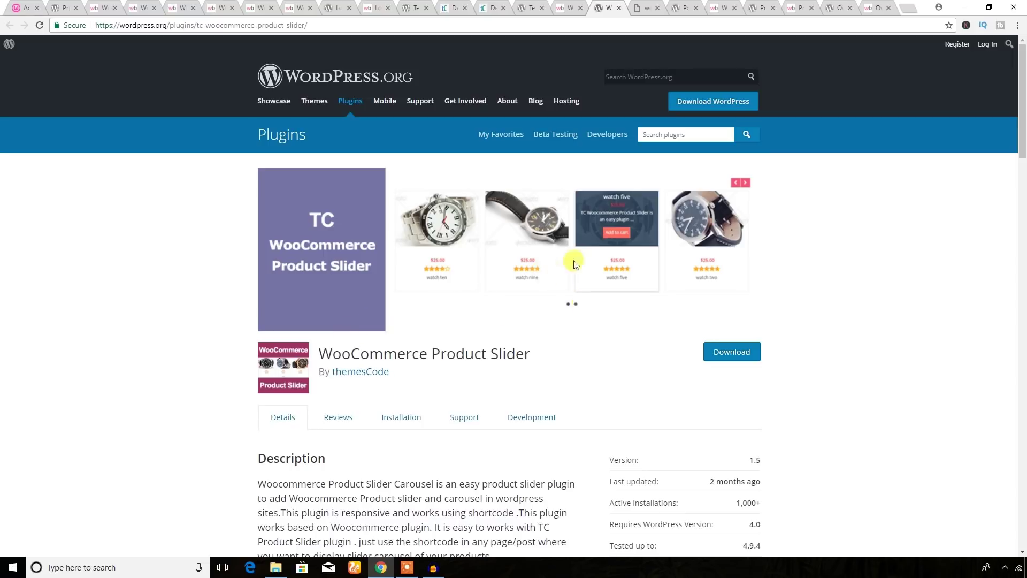
scroll(452, 336, "down", 2)
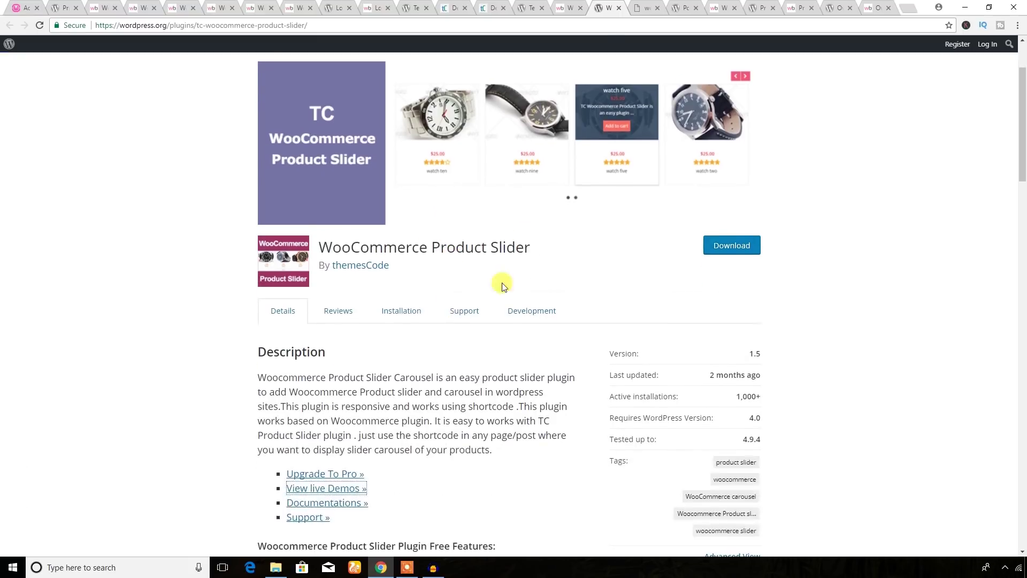
left_click(634, 9)
scroll(515, 262, "down", 4)
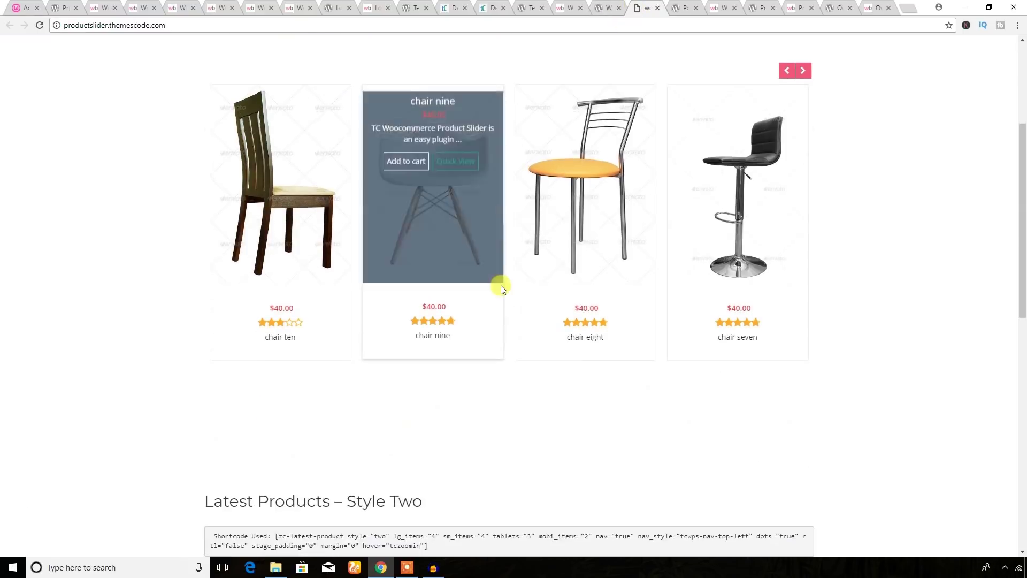
scroll(500, 284, "up", 2)
left_click(799, 176)
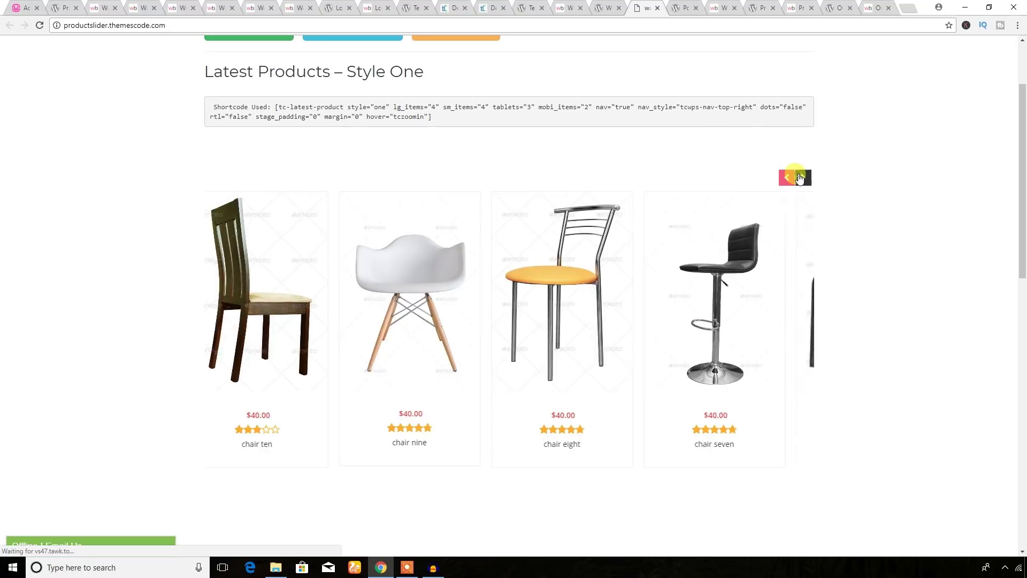
left_click(799, 176)
left_click(799, 177)
left_click(799, 178)
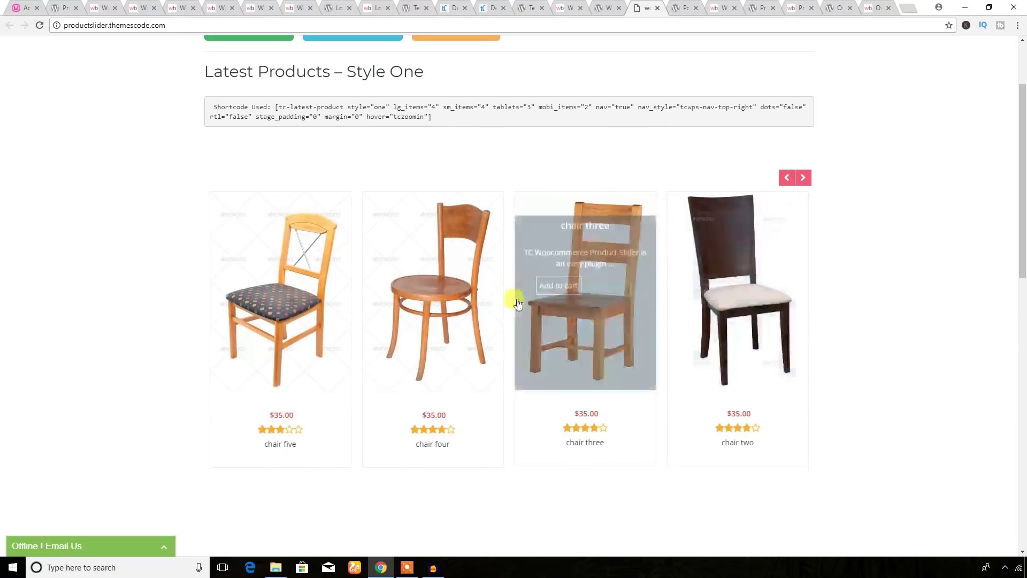
scroll(289, 310, "down", 4)
scroll(332, 320, "down", 4)
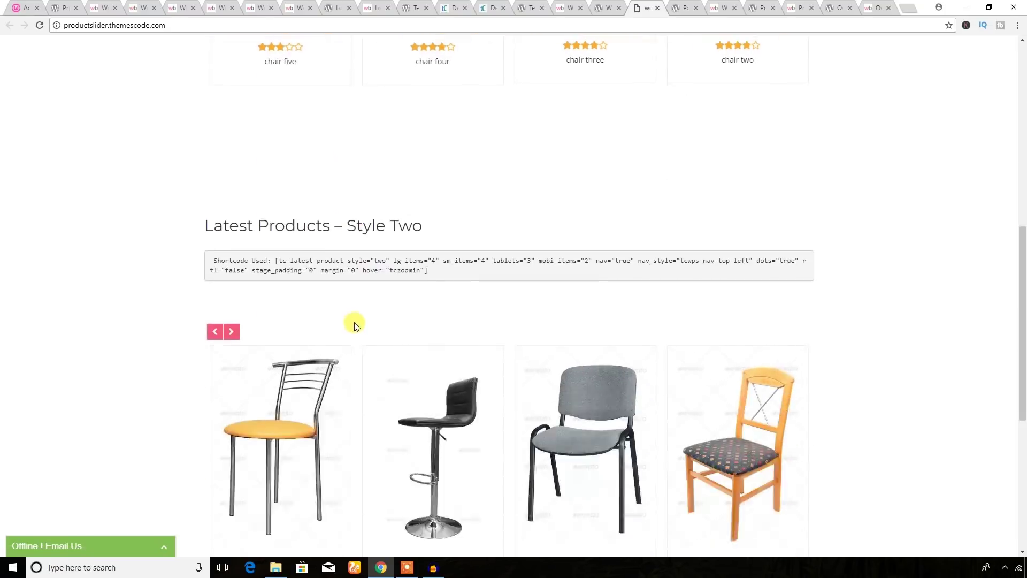
scroll(642, 369, "down", 5)
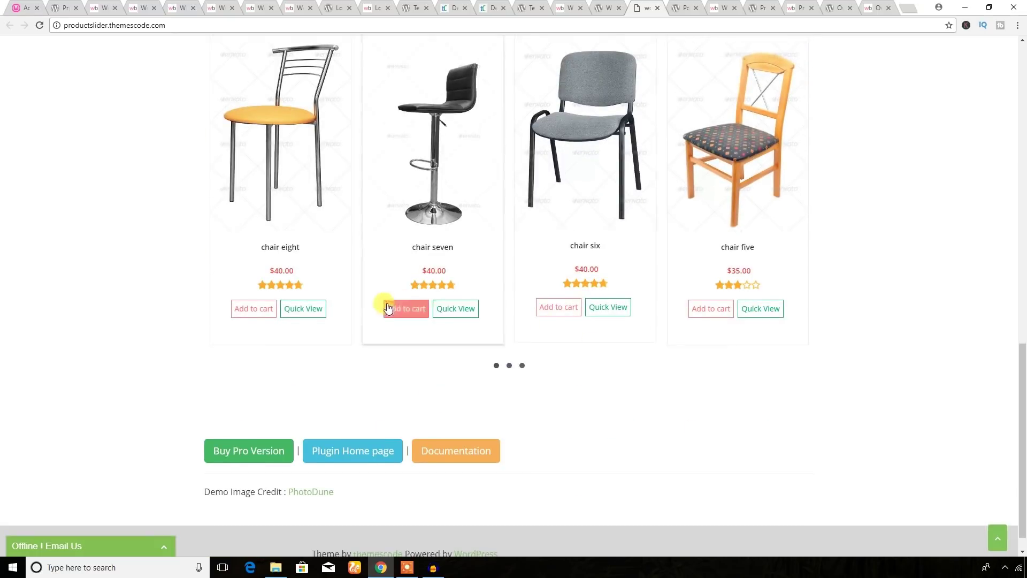
scroll(320, 297, "down", 1)
scroll(391, 281, "up", 10)
scroll(422, 288, "up", 6)
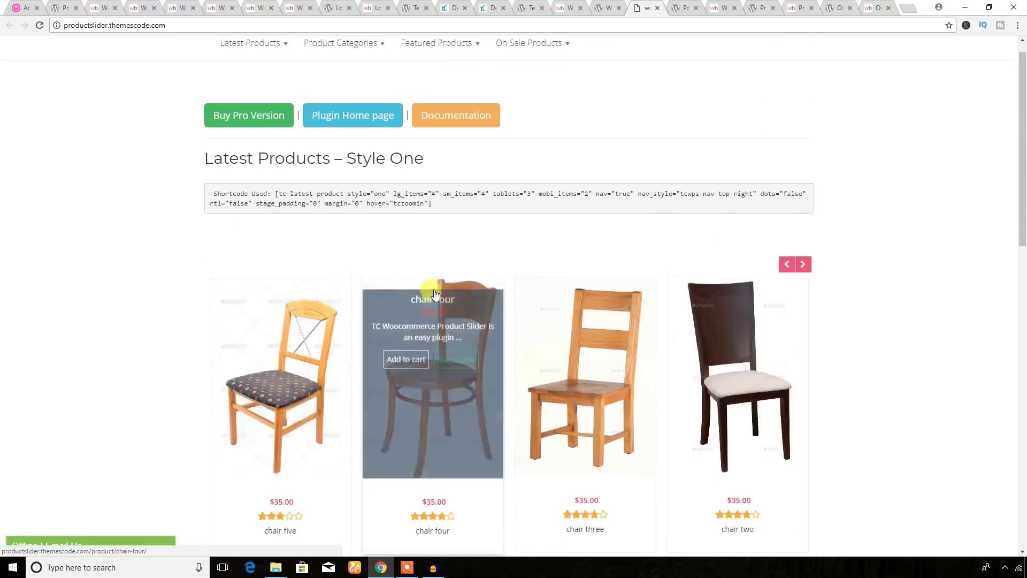
left_click(614, 6)
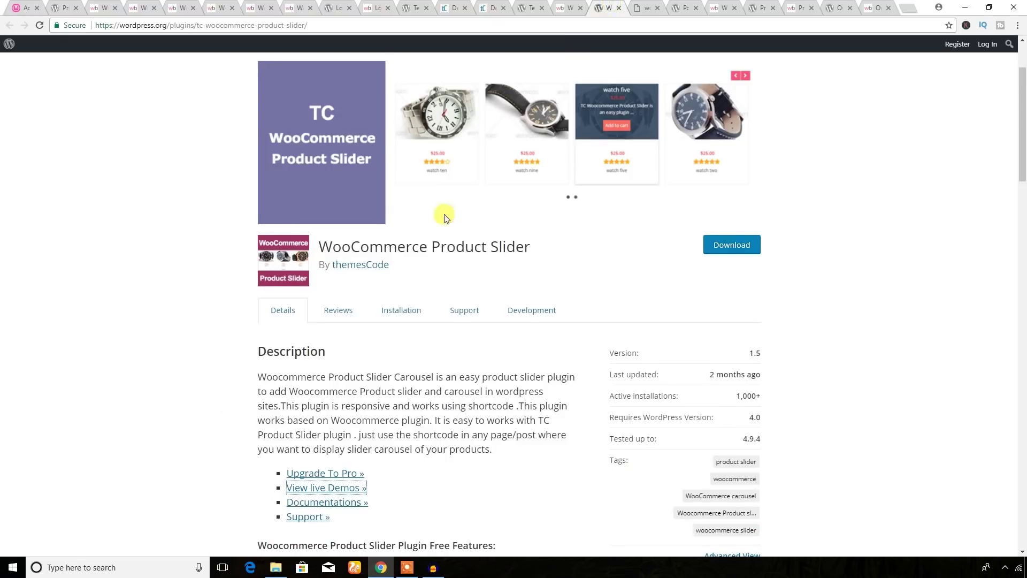
scroll(444, 217, "up", 2)
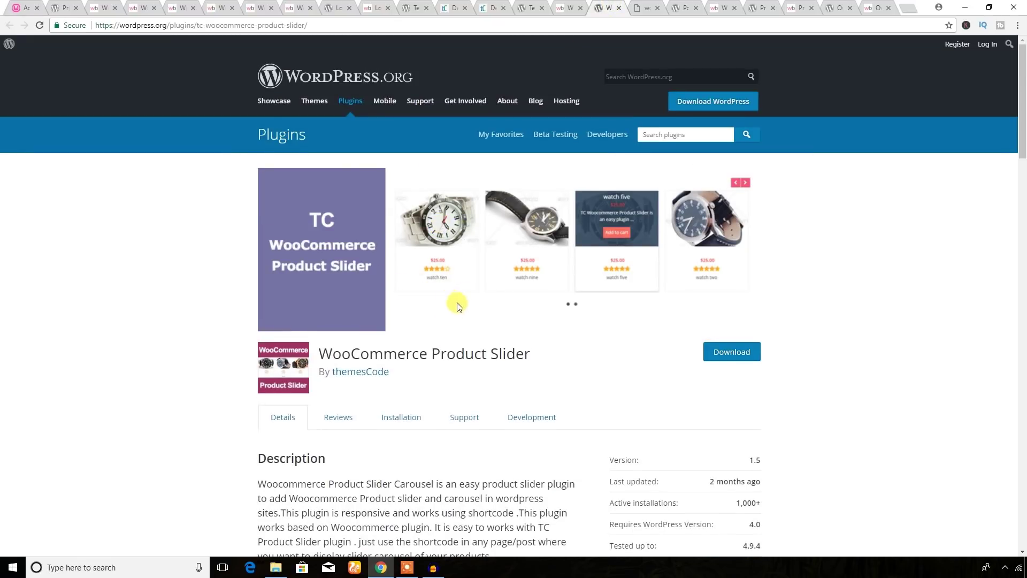
Step: Review the TC WPS Basic, Advanced, Show/Hide and Colour Styling tabs, ending on Show/Hide
left_click(25, 5)
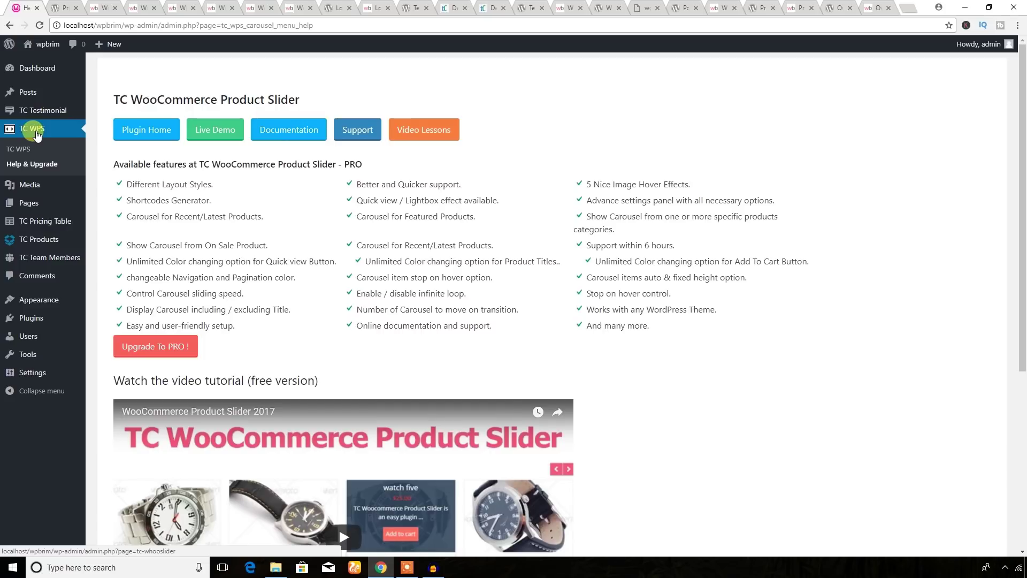
left_click(20, 154)
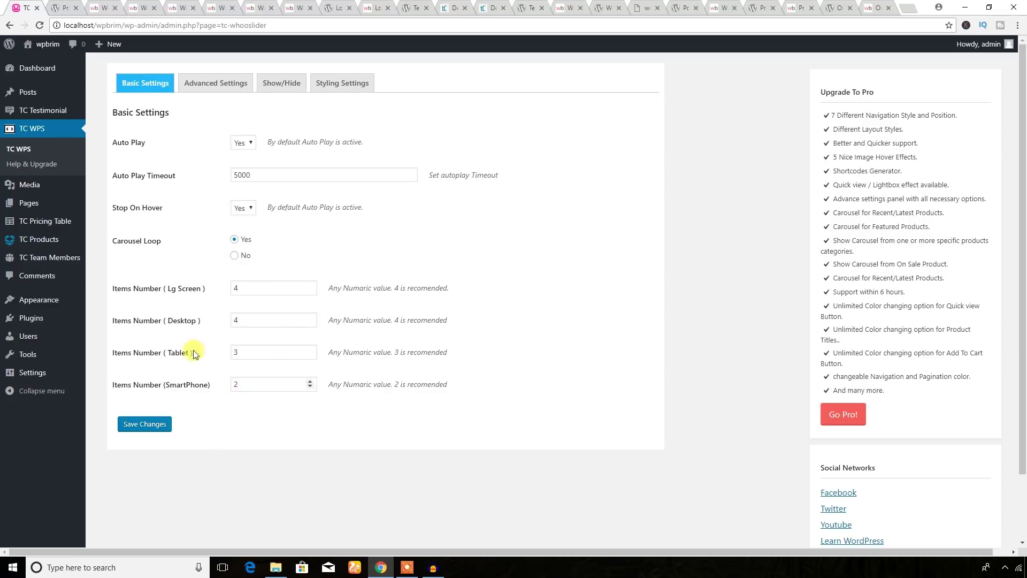
left_click(211, 92)
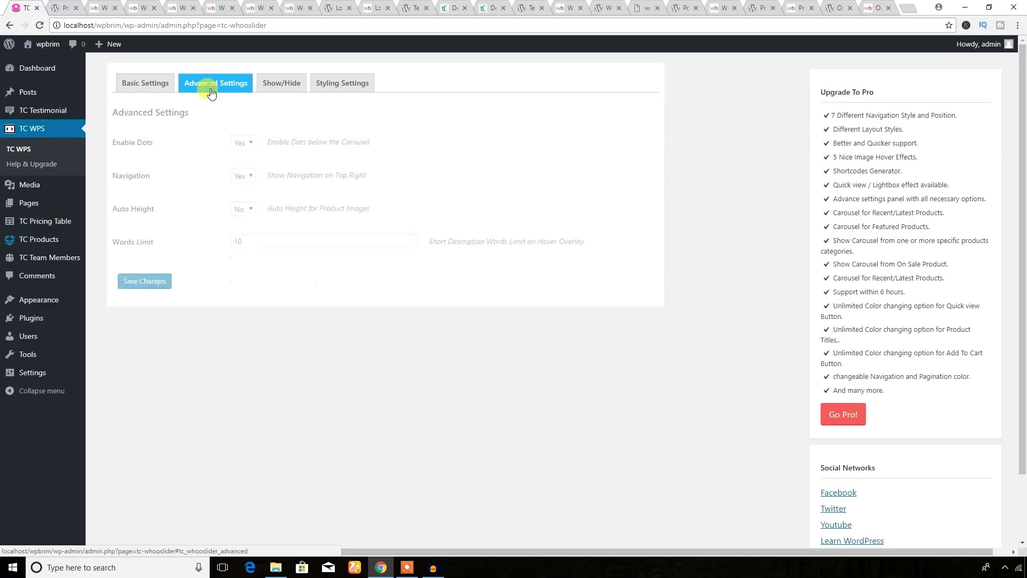
left_click(294, 89)
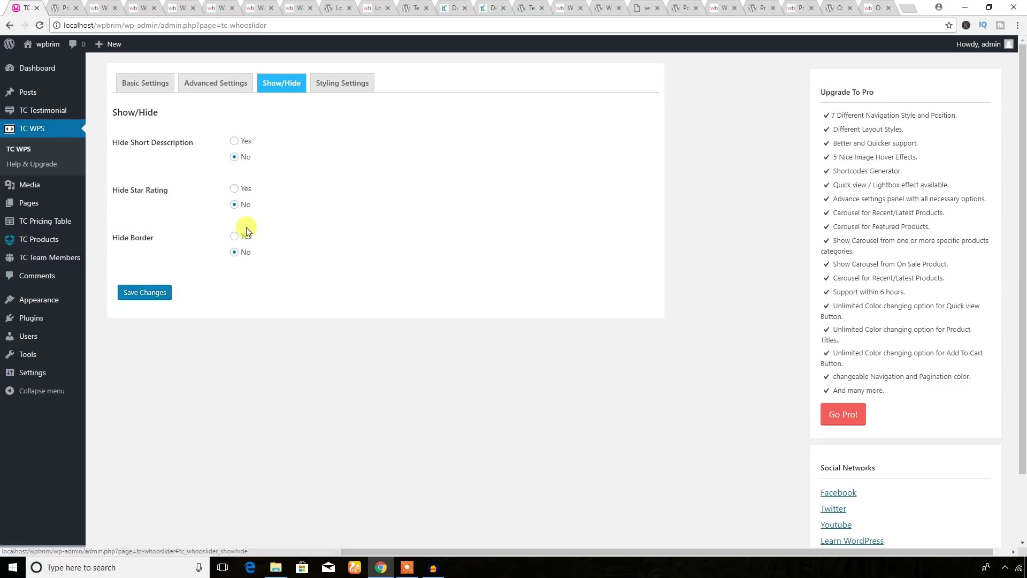
left_click(355, 84)
scroll(253, 211, "down", 5)
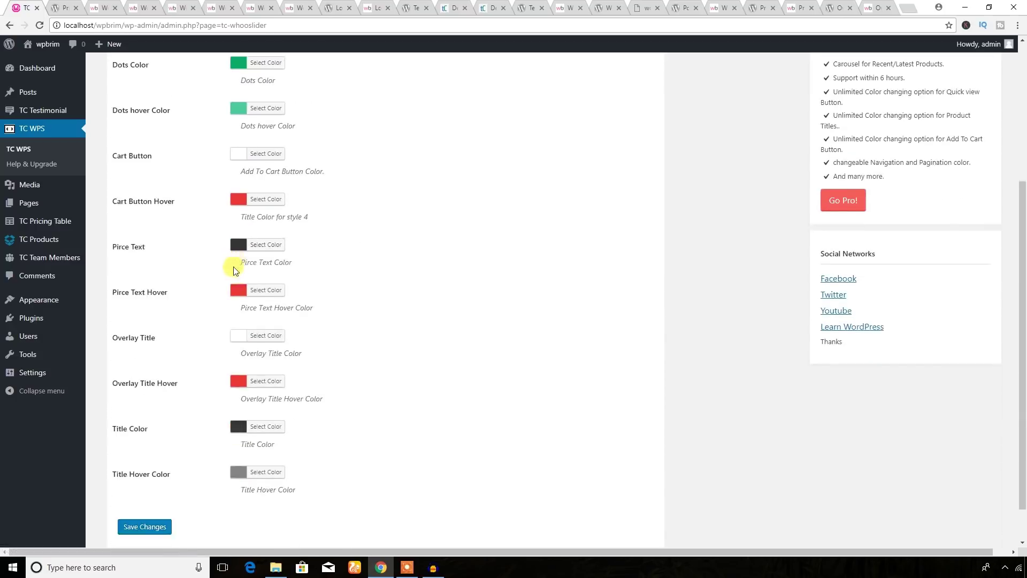
scroll(237, 365, "up", 5)
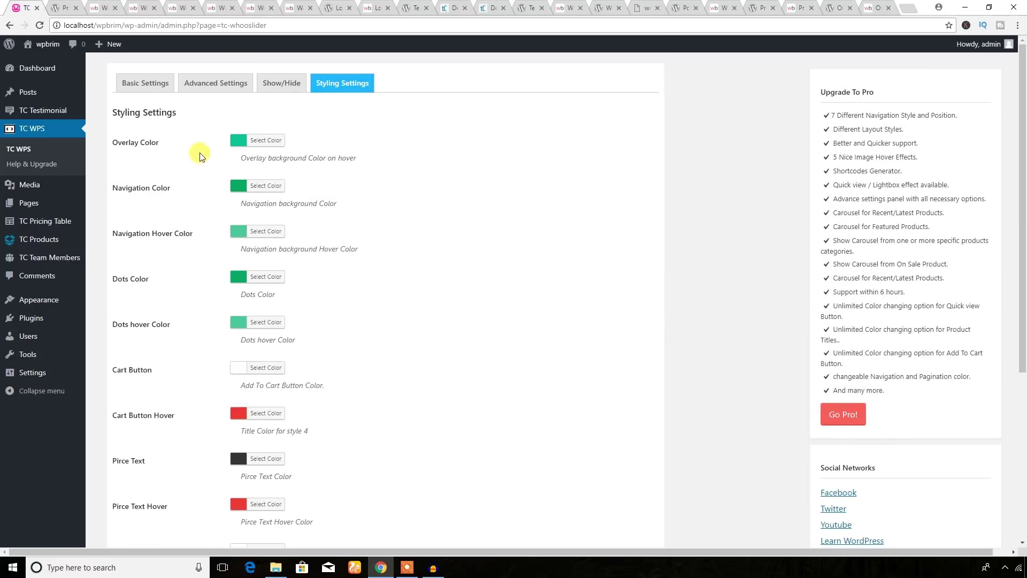
left_click(148, 85)
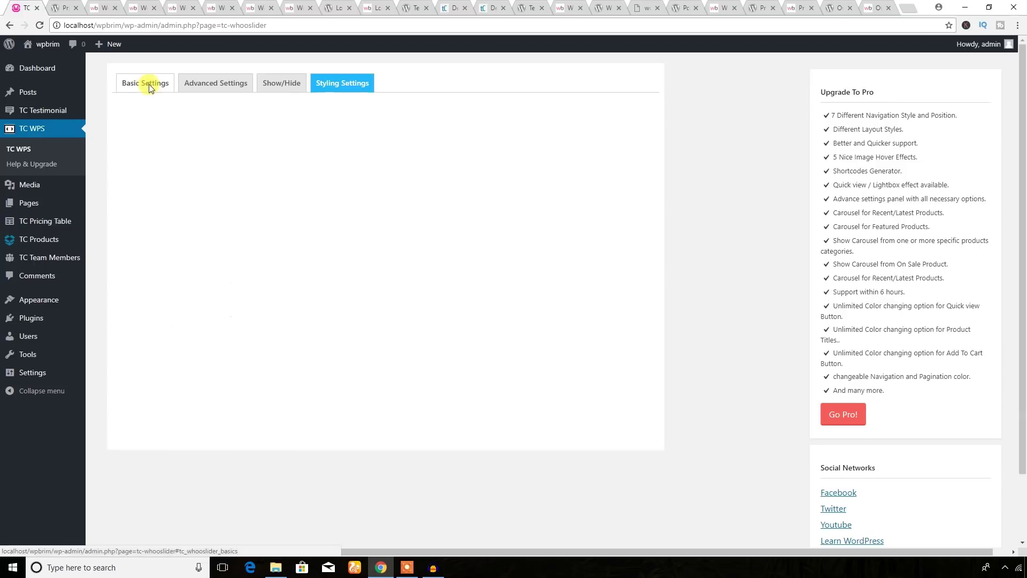
left_click(198, 85)
left_click(274, 87)
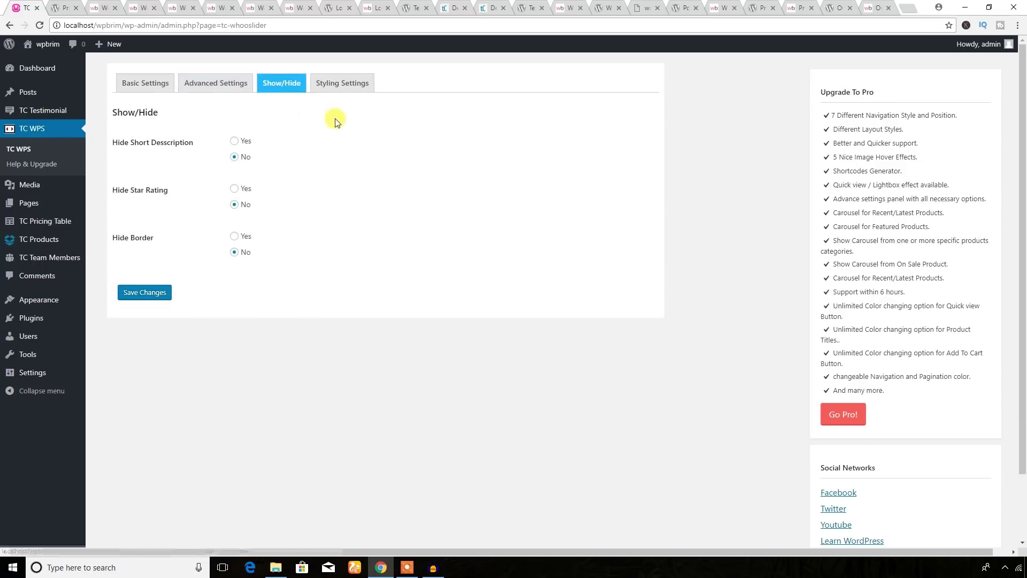
Step: Compare the Portfolio and WooCommerce Product Slider pages, scroll Portfolio's details, then open the TC Portfolio demo
left_click(679, 9)
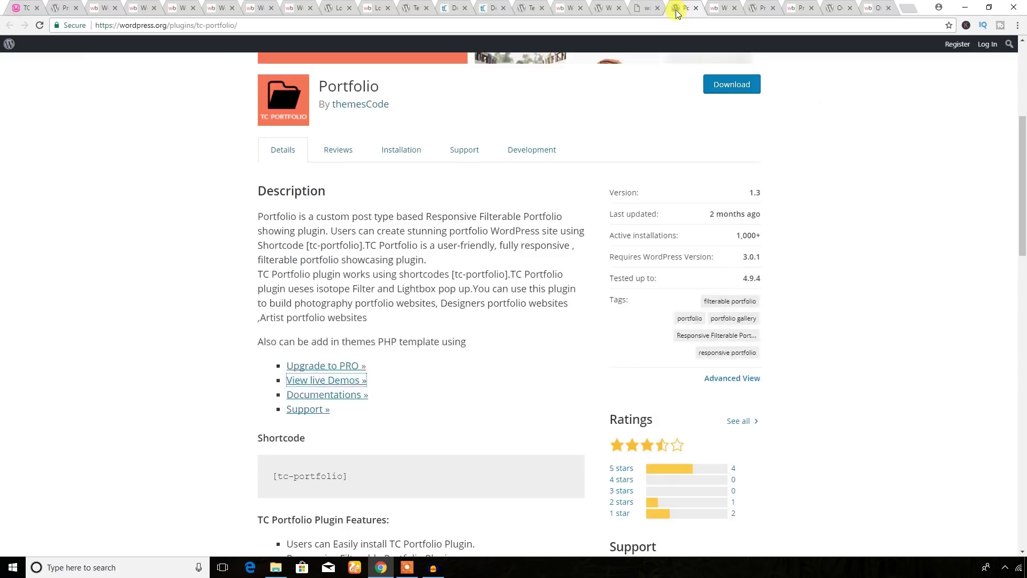
scroll(473, 278, "up", 5)
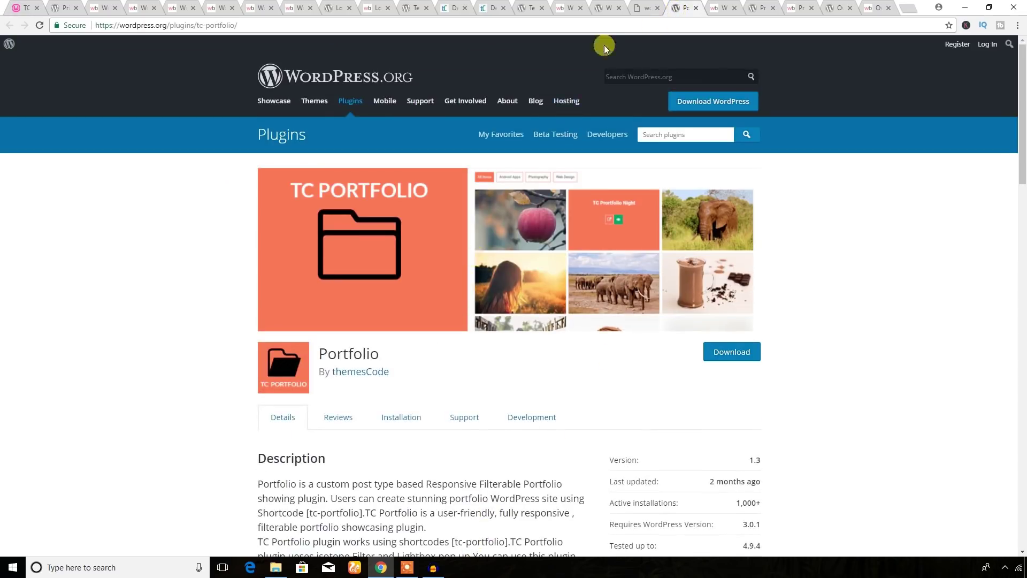
left_click(608, 12)
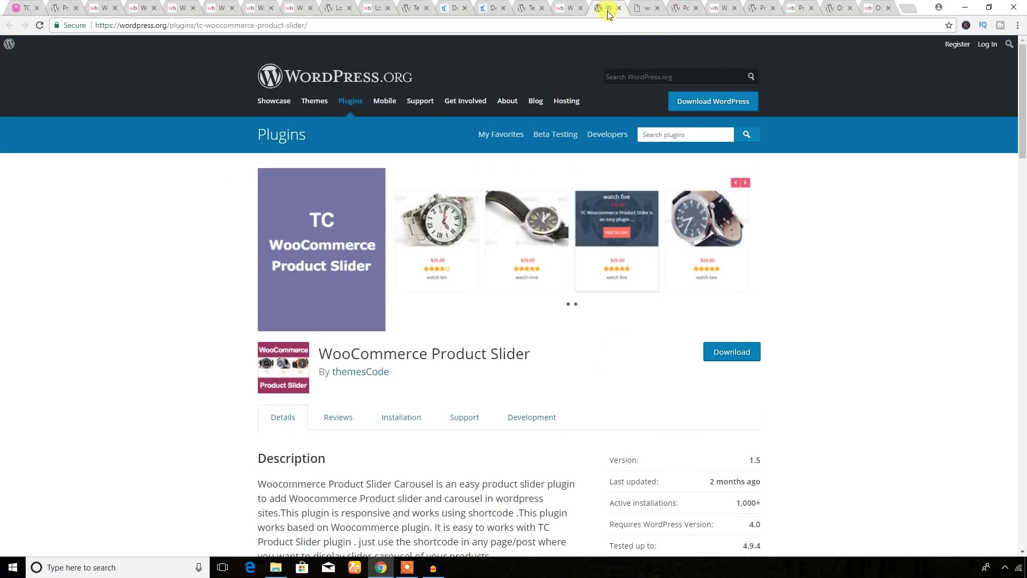
left_click(680, 8)
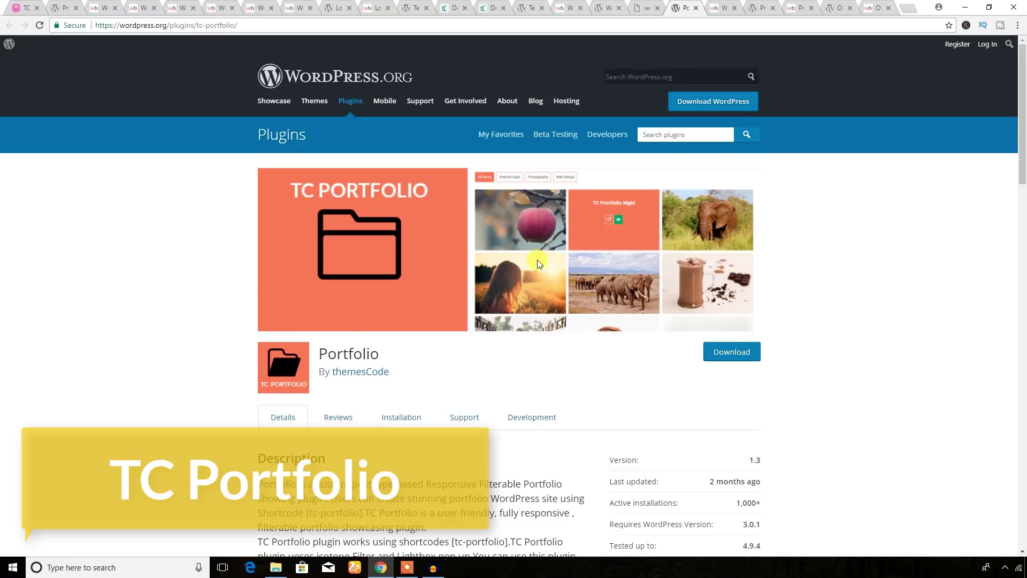
scroll(538, 263, "down", 9)
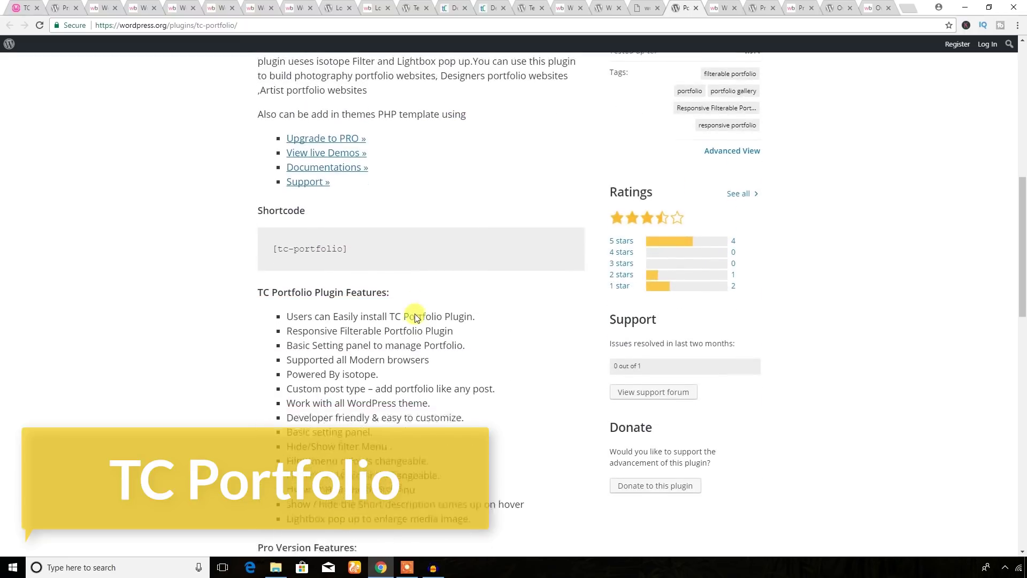
scroll(412, 314, "down", 7)
scroll(422, 326, "up", 13)
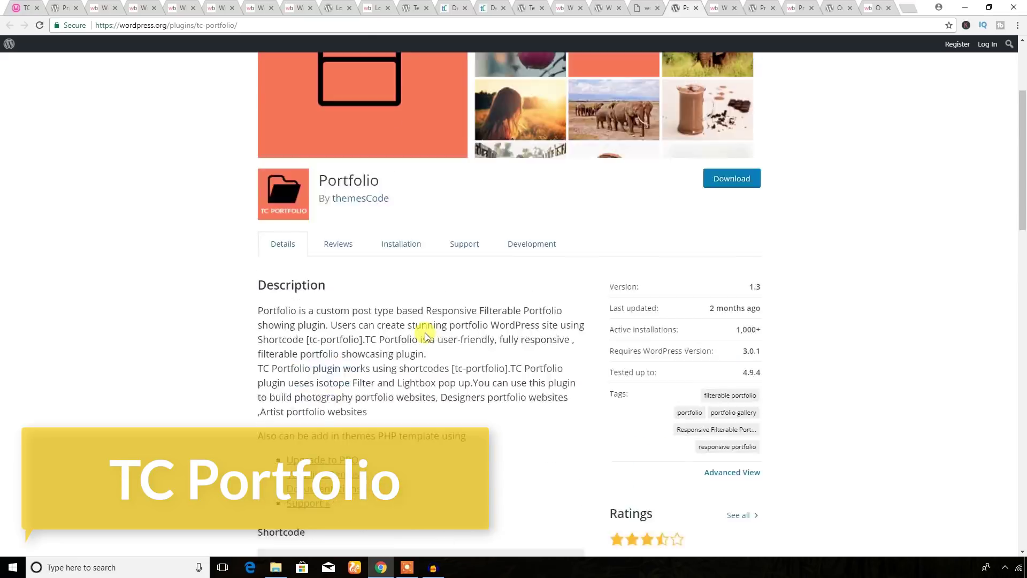
scroll(425, 335, "up", 3)
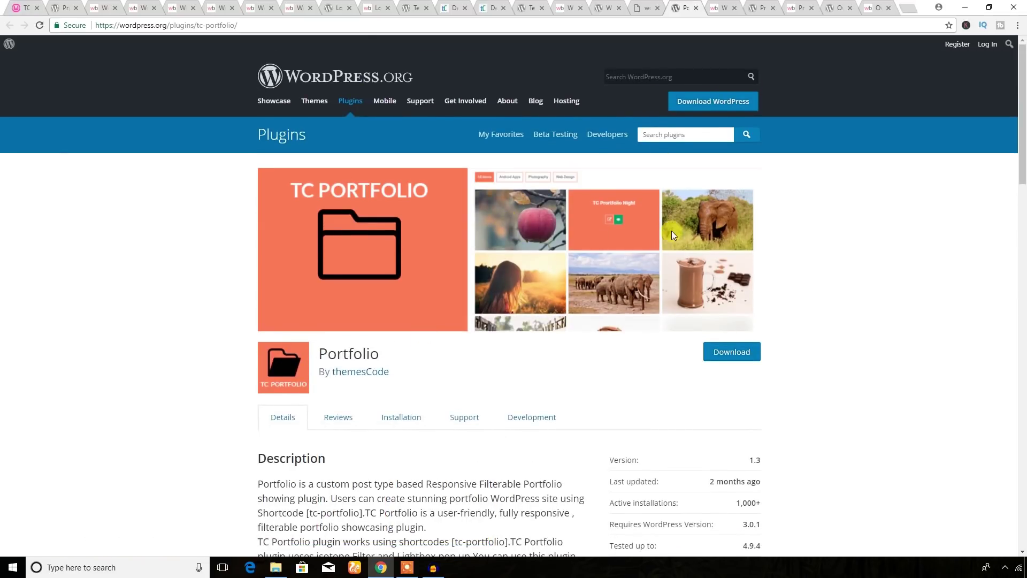
left_click(715, 11)
mouse_move(322, 336)
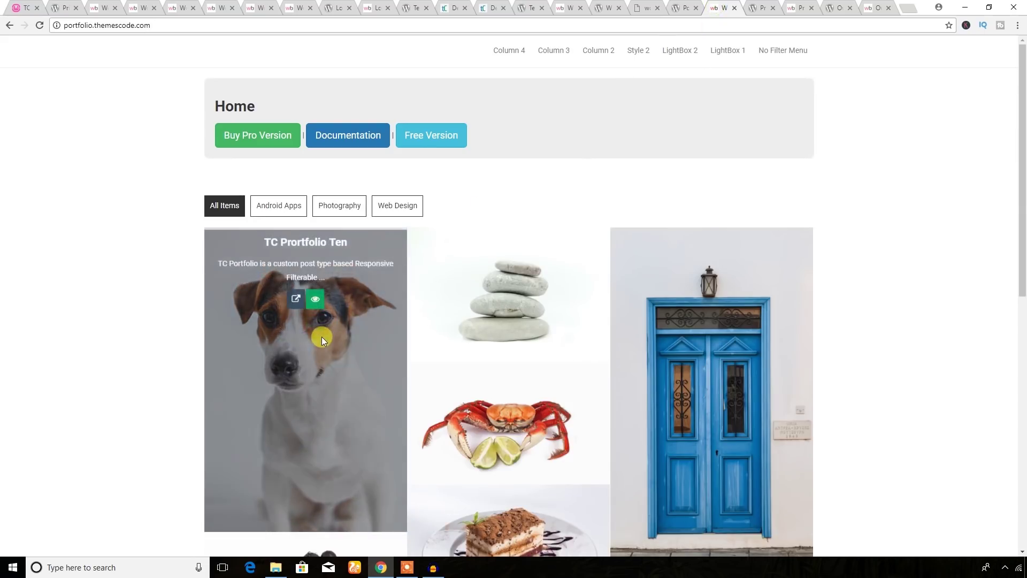
left_click(315, 298)
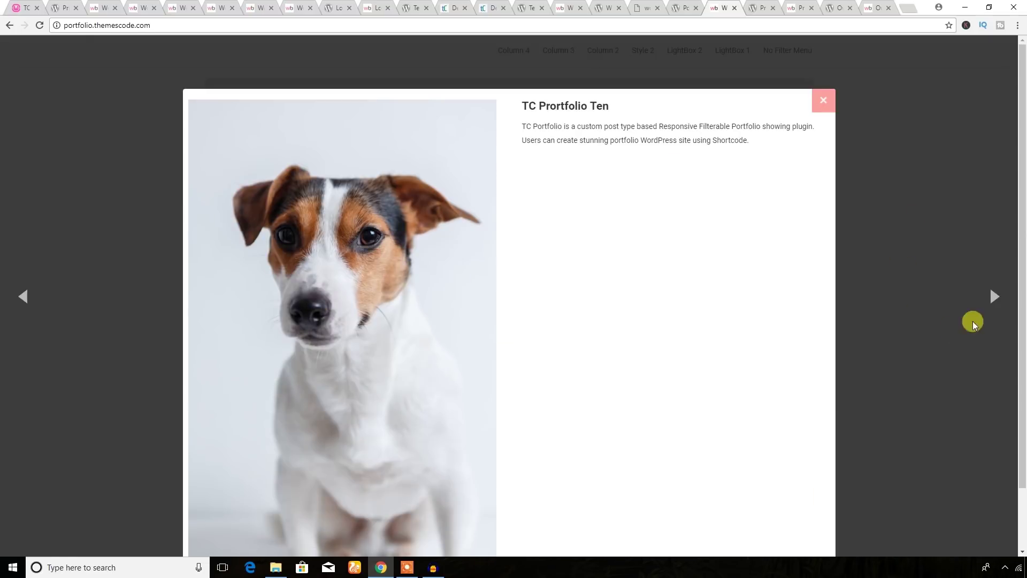
left_click(987, 302)
left_click(987, 302)
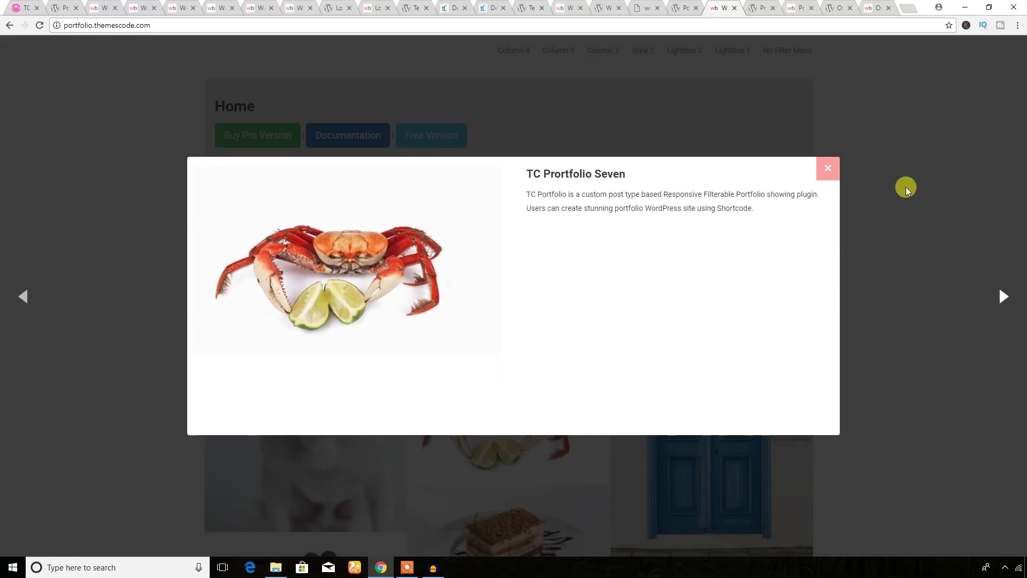
left_click(829, 169)
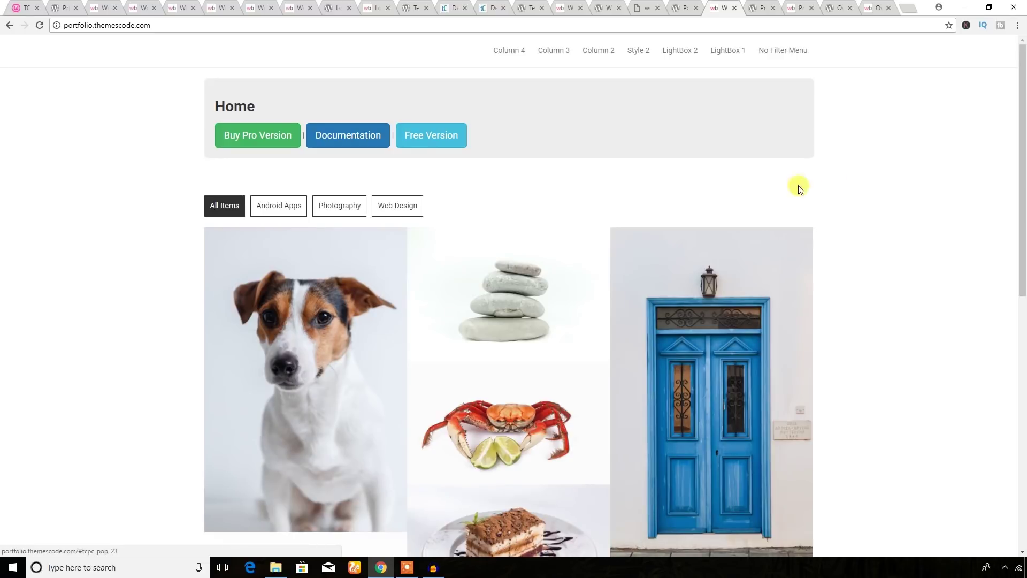
scroll(428, 353, "down", 10)
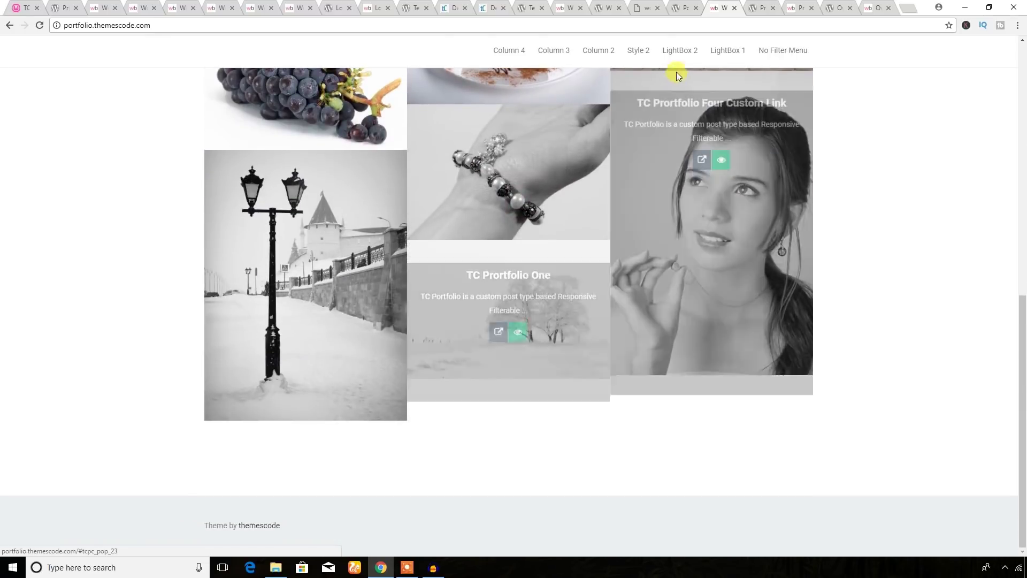
left_click(692, 6)
scroll(423, 314, "down", 5)
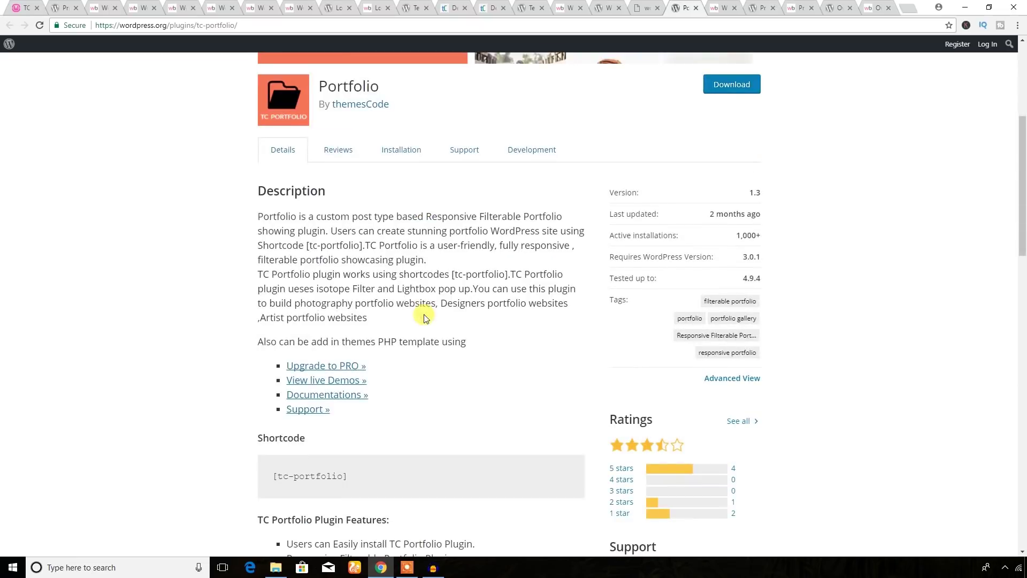
scroll(379, 264, "up", 5)
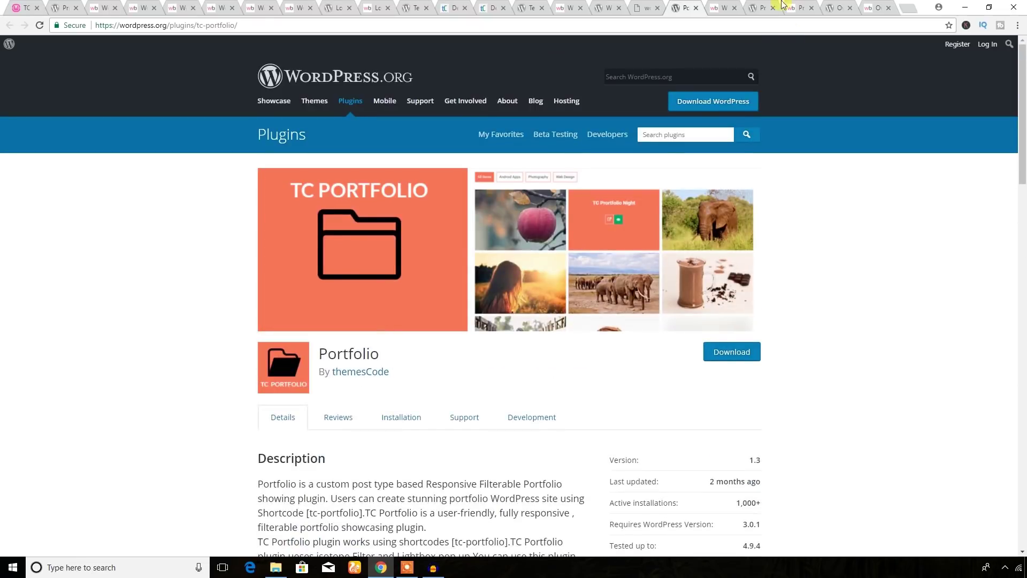
left_click(730, 5)
scroll(471, 241, "up", 10)
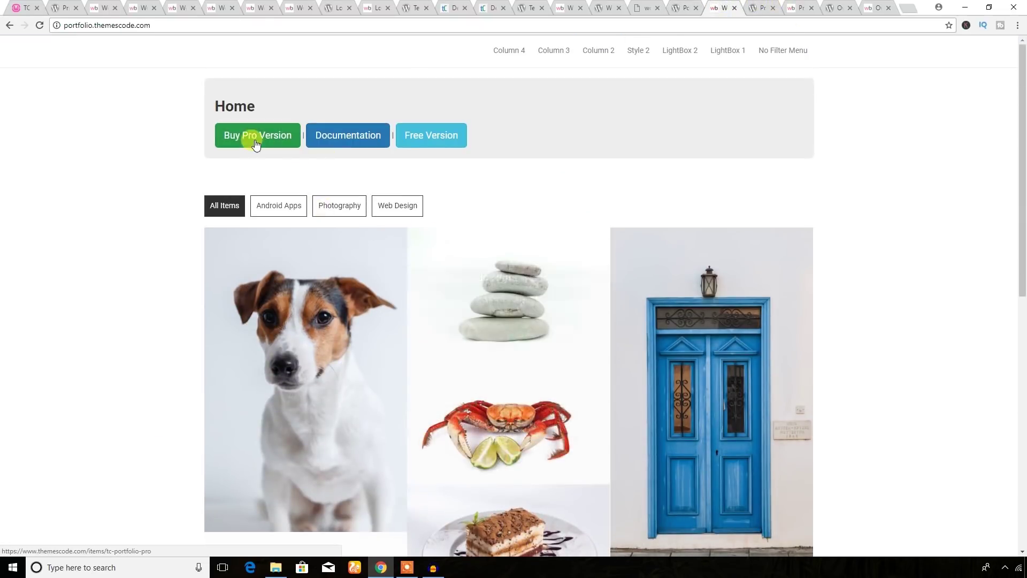
left_click(262, 204)
left_click(330, 206)
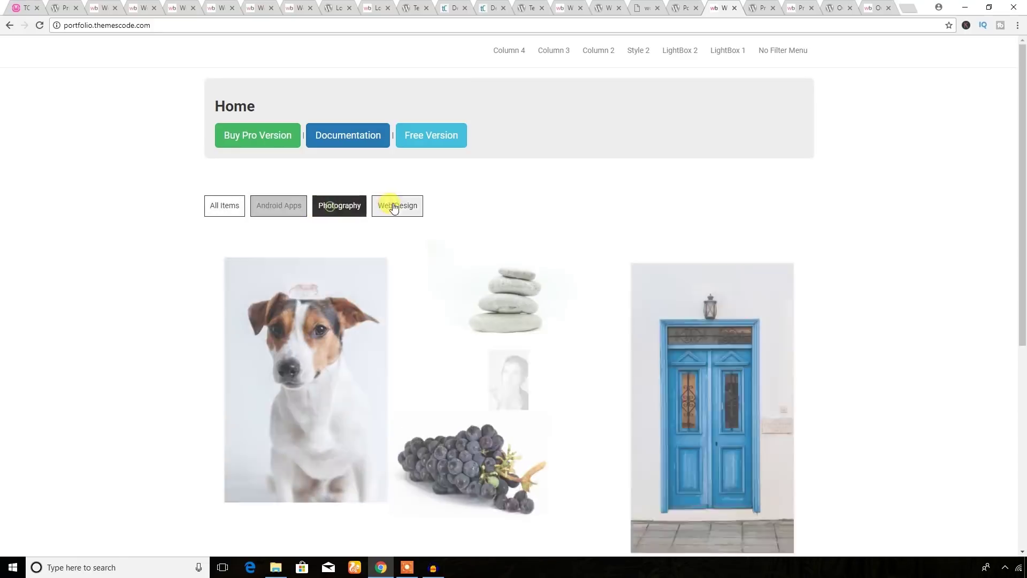
left_click(394, 207)
left_click(337, 205)
left_click(290, 205)
left_click(237, 208)
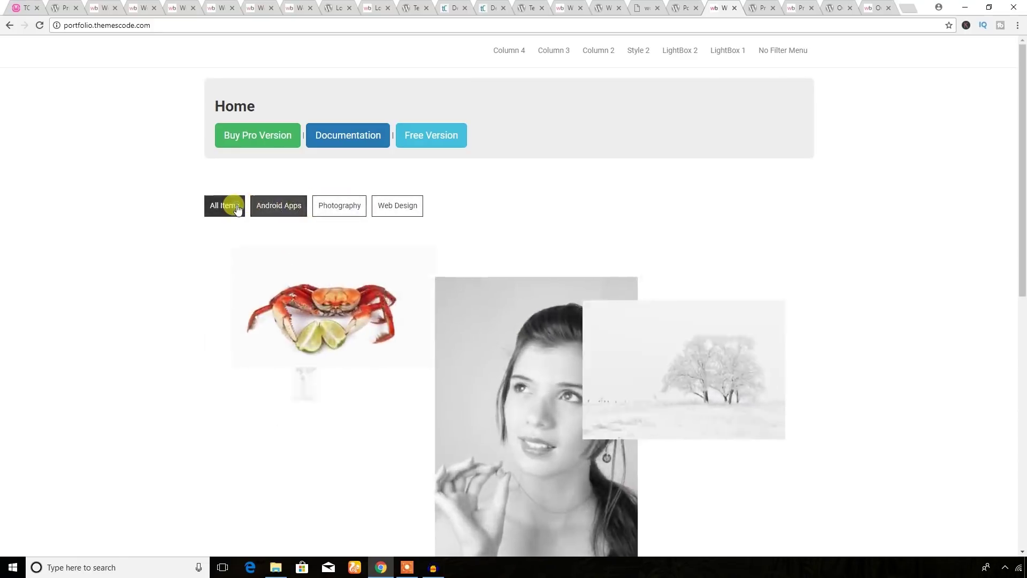
left_click(24, 8)
Step: View TC Portfolio Help & Upgrade, then try a new portfolio's title, content and image picker
left_click(37, 254)
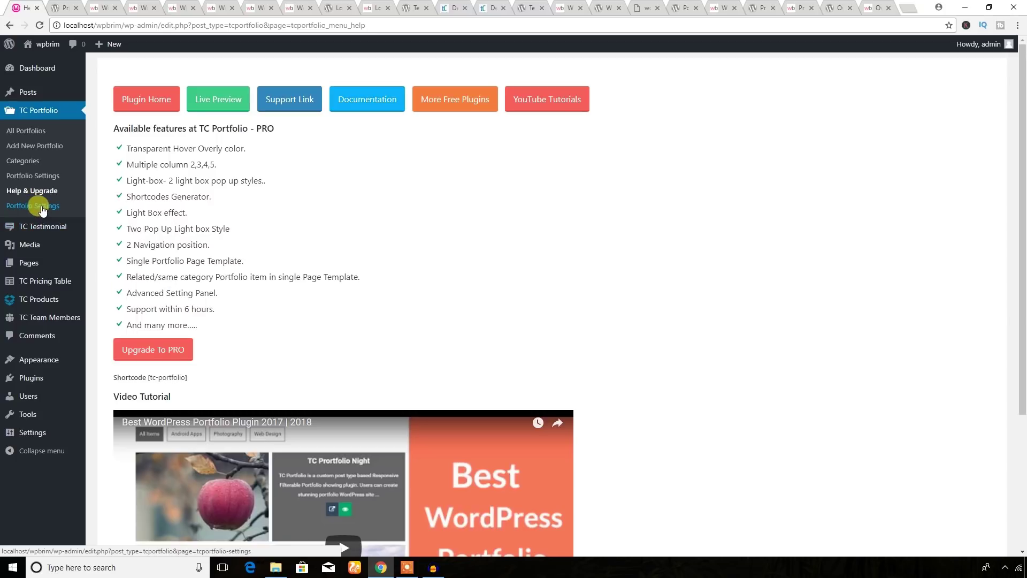
left_click(32, 146)
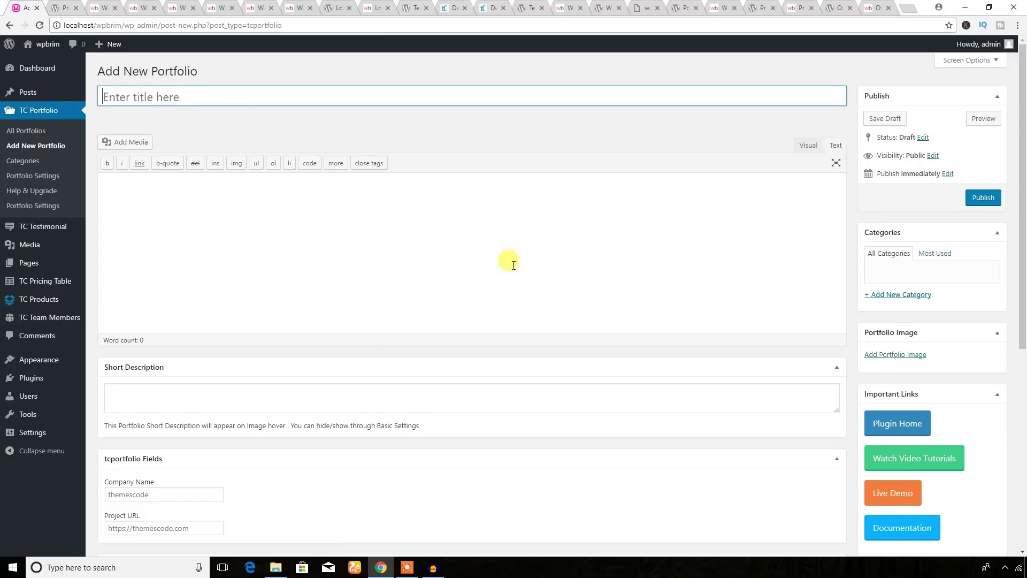
left_click(118, 99)
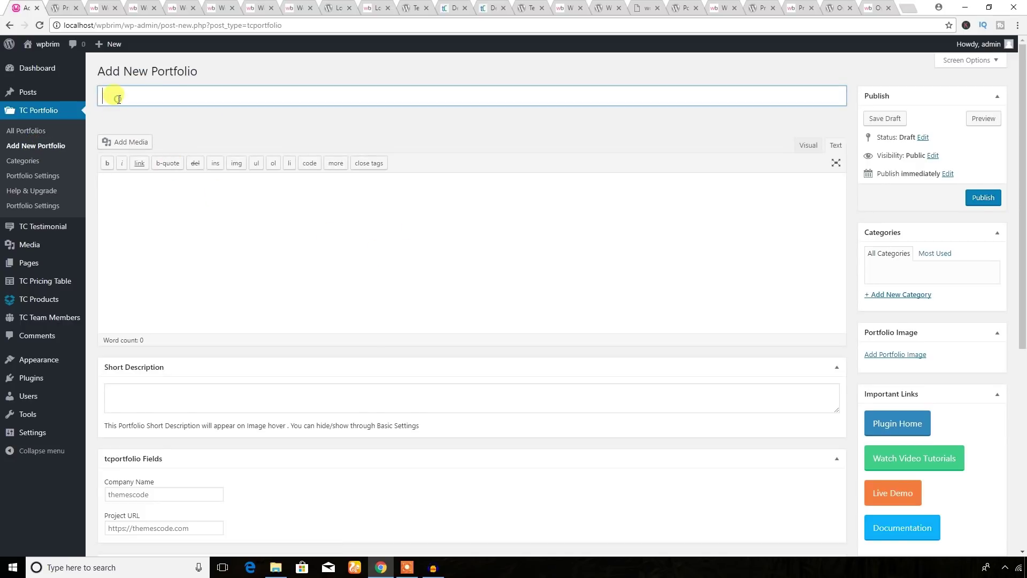
left_click(132, 230)
scroll(145, 321, "down", 3)
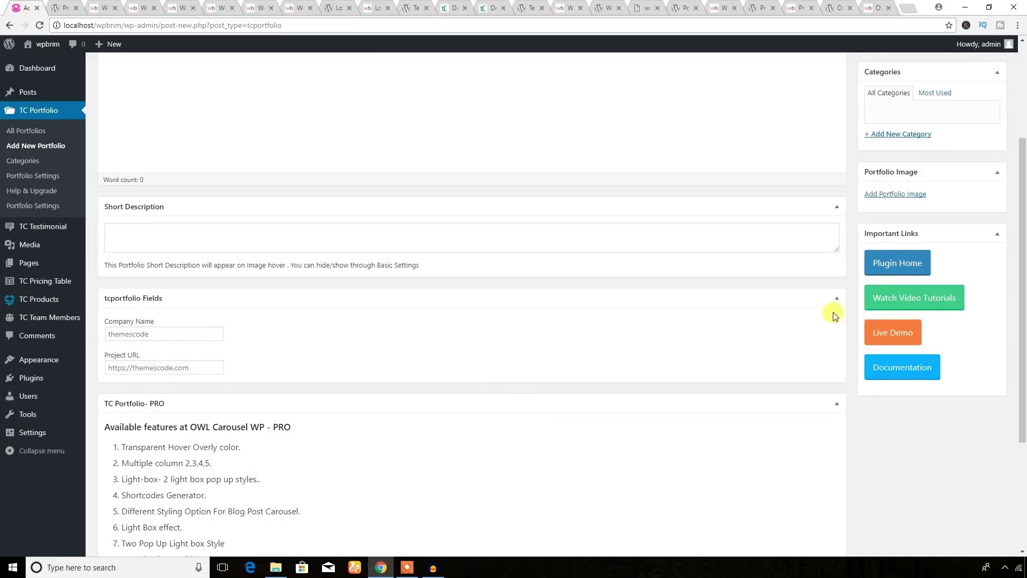
scroll(877, 298, "up", 3)
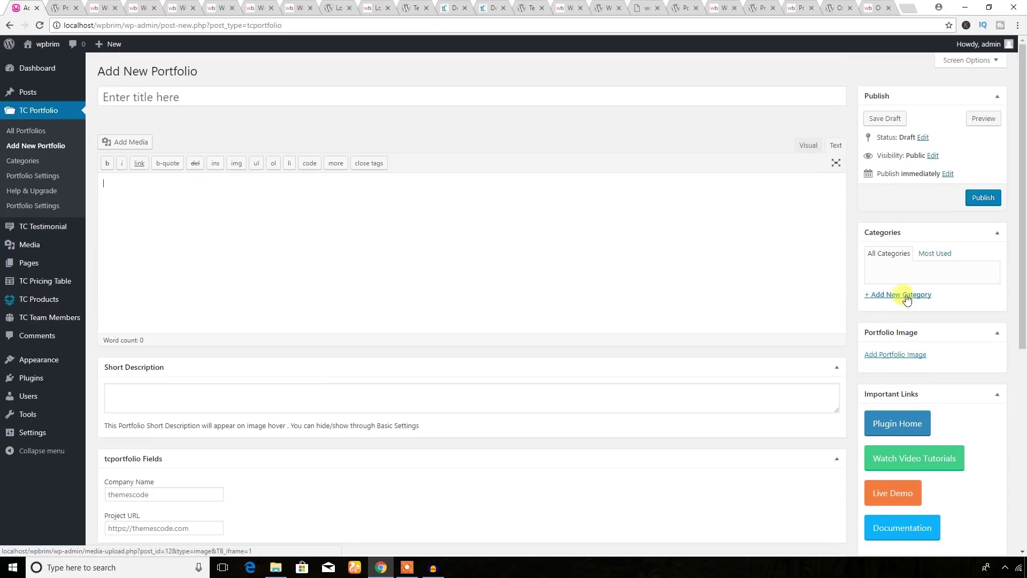
left_click(898, 362)
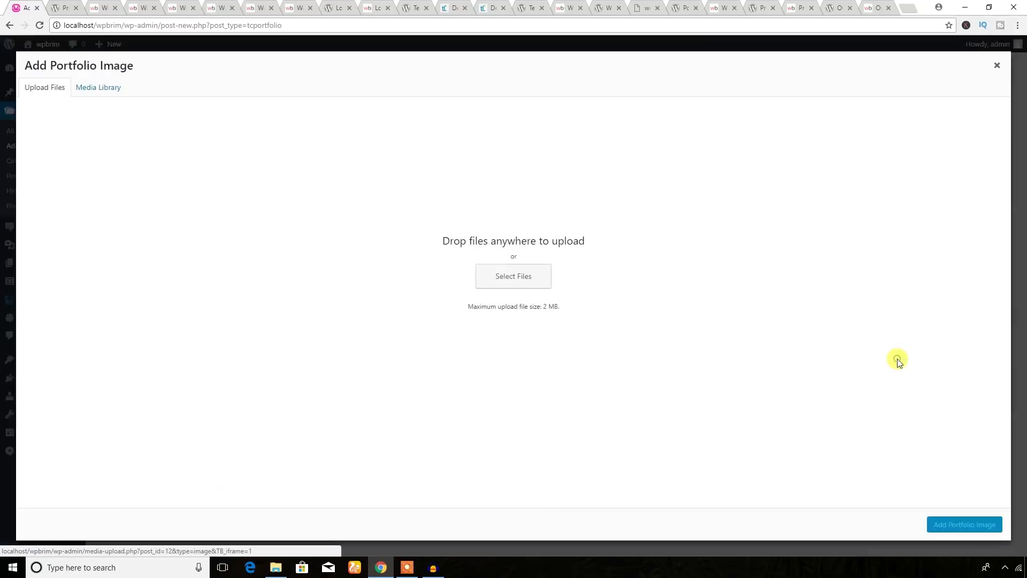
left_click(995, 68)
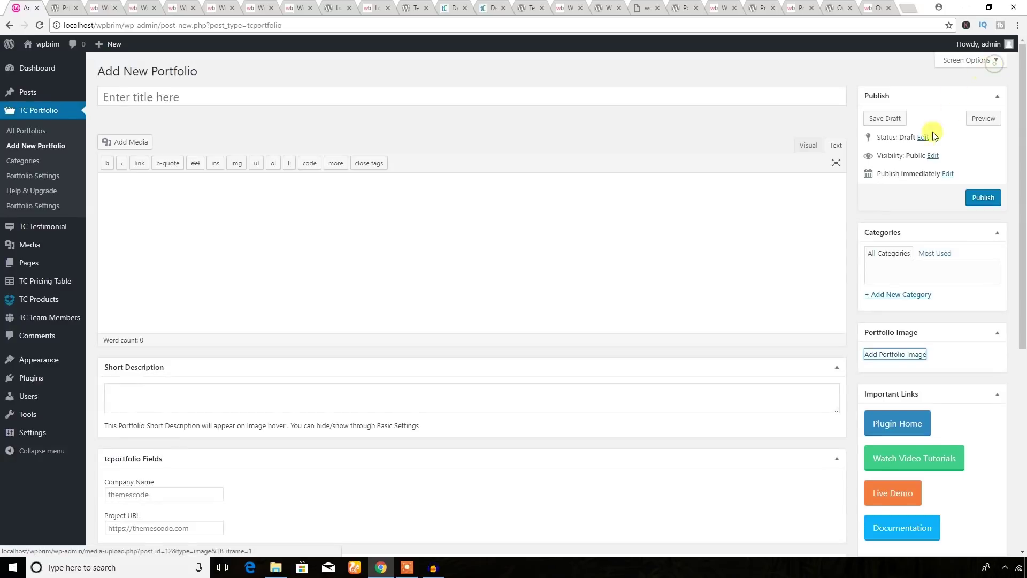
Step: Check All Portfolios and the Portfolio Settings basic and style tabs, then return to WordPress.org
left_click(27, 132)
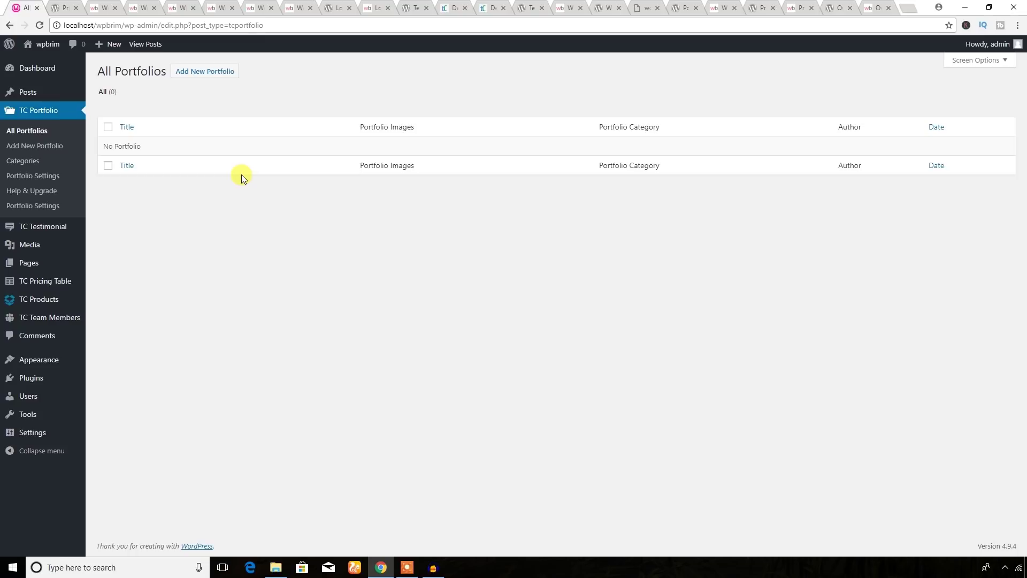
left_click(37, 175)
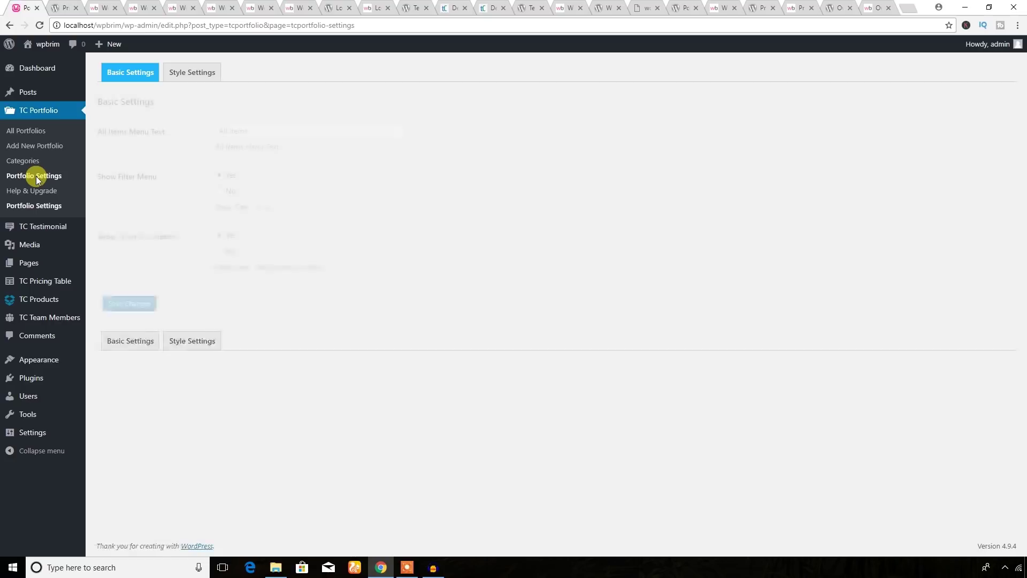
left_click(186, 77)
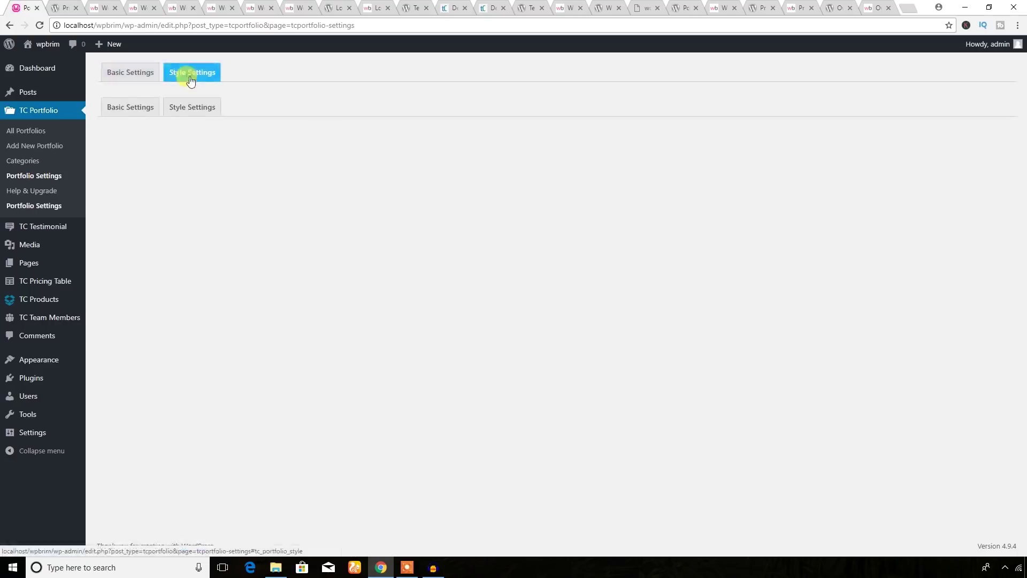
left_click(143, 78)
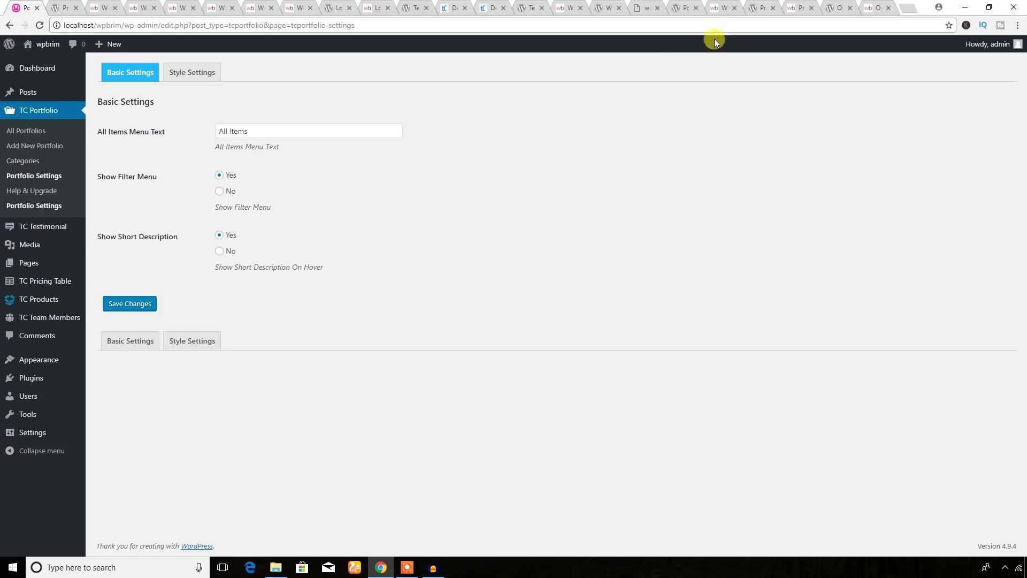
left_click(681, 5)
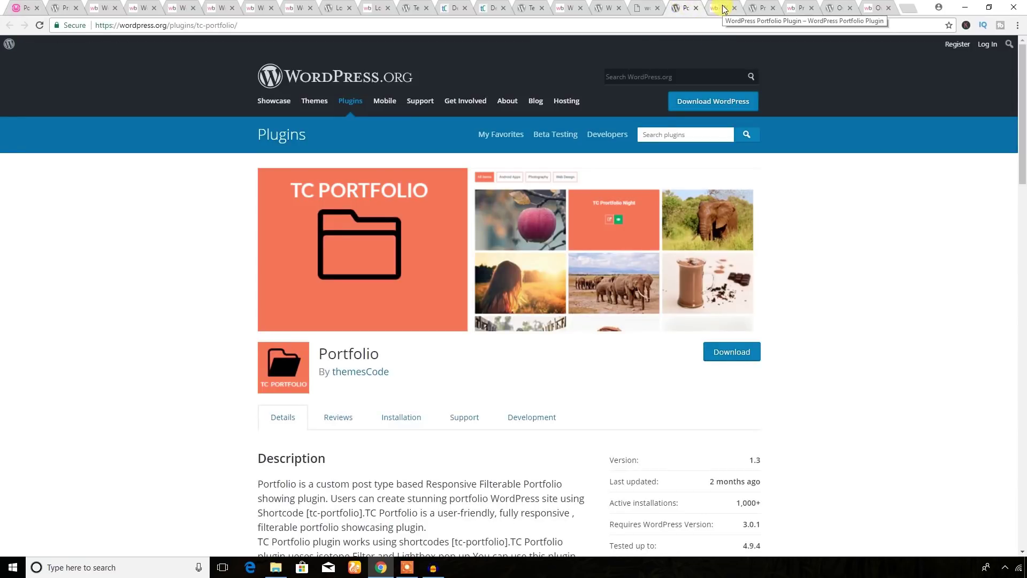
Step: Scroll through the TC Product Catalog plugin's description and shortcodes
left_click(757, 8)
scroll(551, 193, "up", 3)
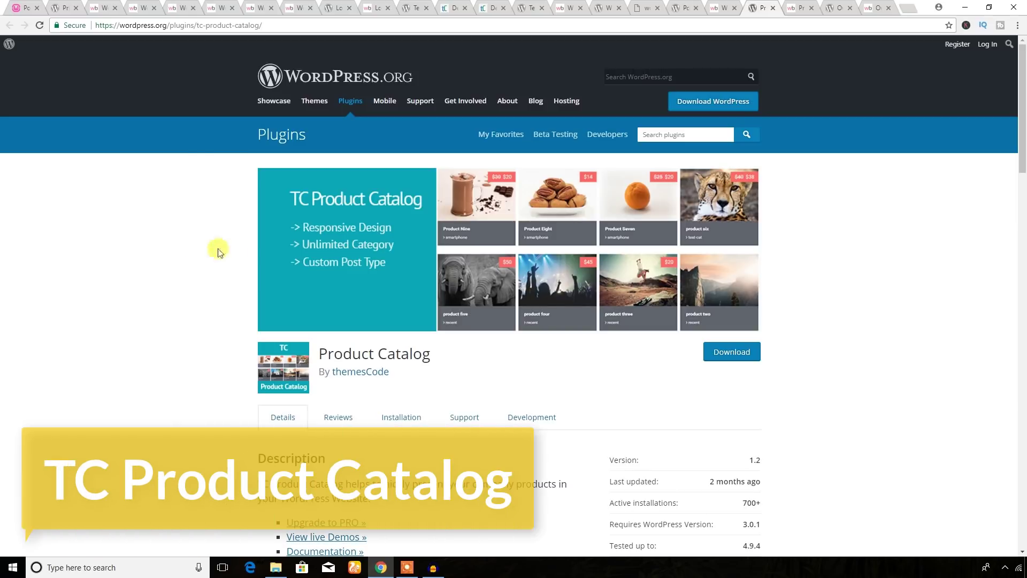
scroll(382, 286, "down", 6)
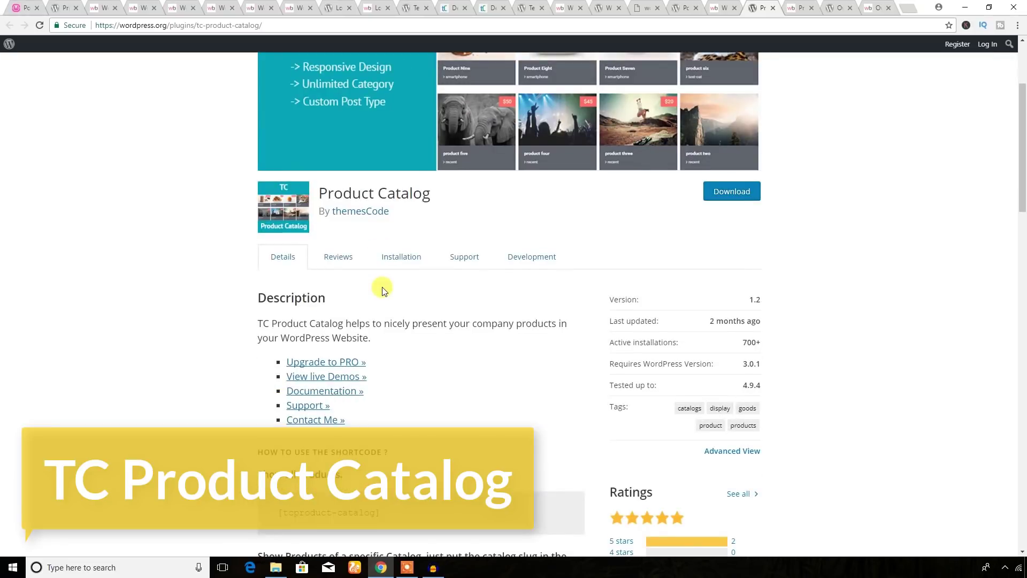
scroll(384, 287, "down", 10)
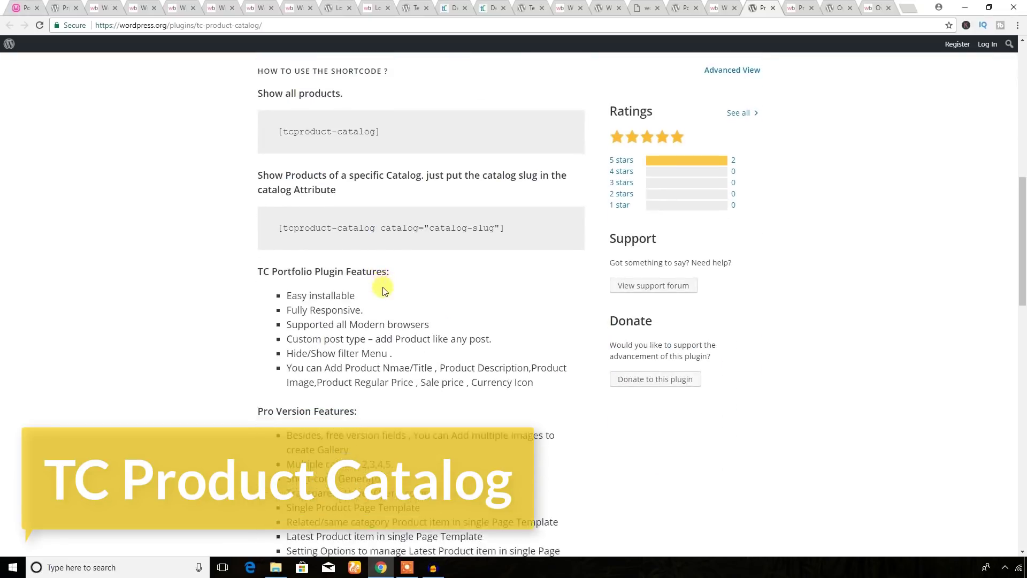
scroll(553, 280, "up", 9)
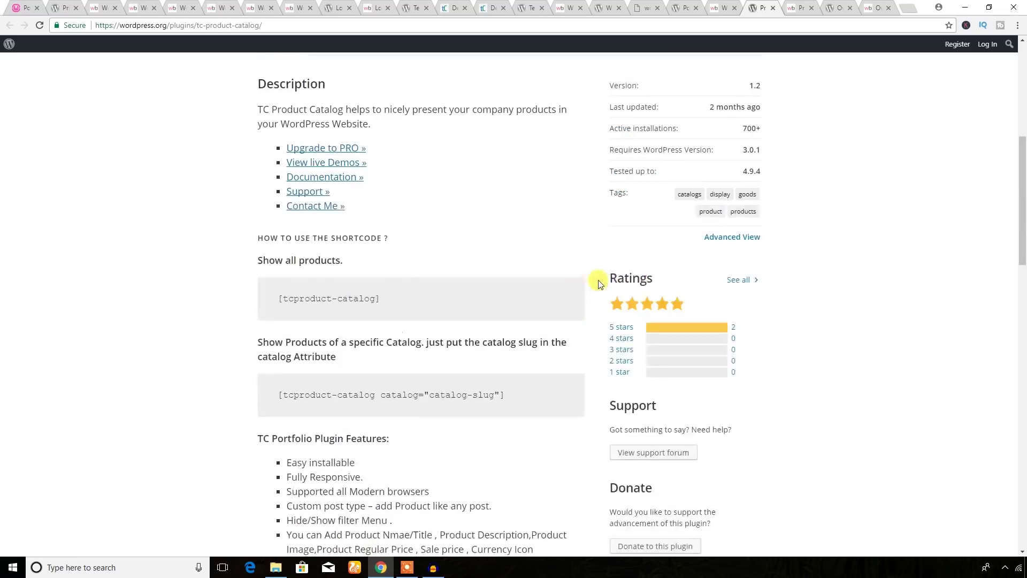
Step: Scroll the Column 3 product catalog demo, then go back to the local WordPress admin
left_click(792, 9)
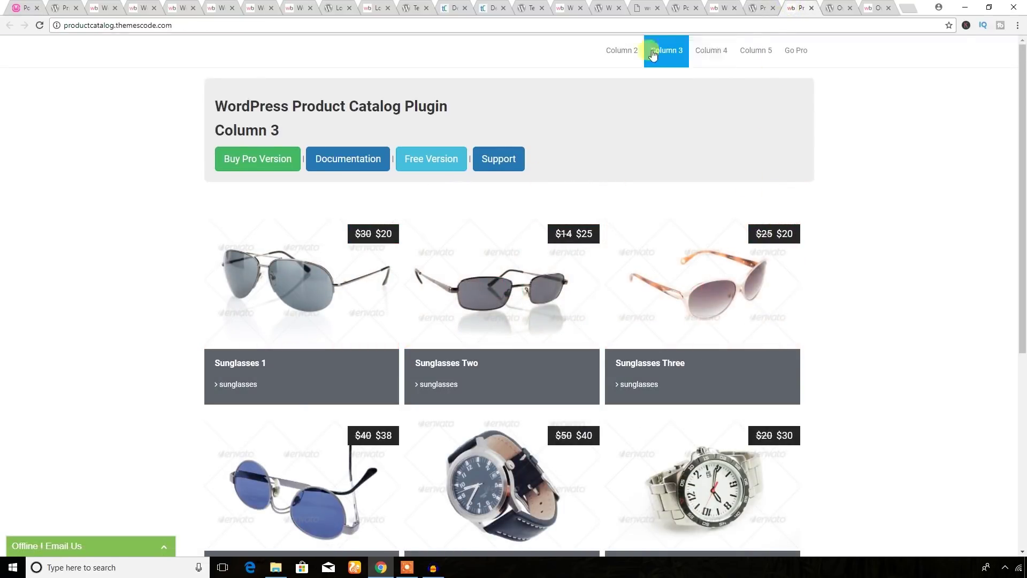
scroll(363, 311, "down", 6)
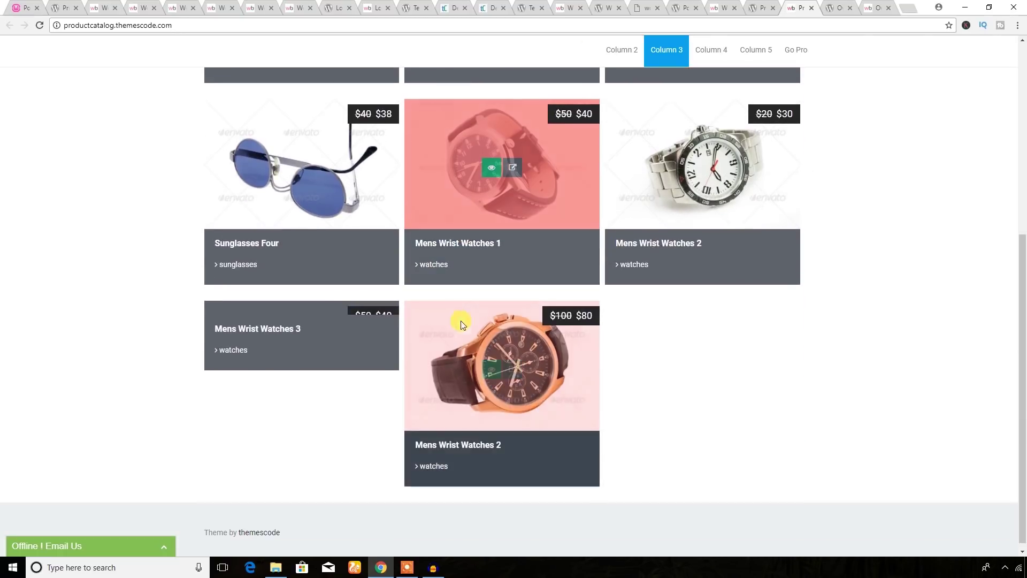
scroll(529, 380, "up", 6)
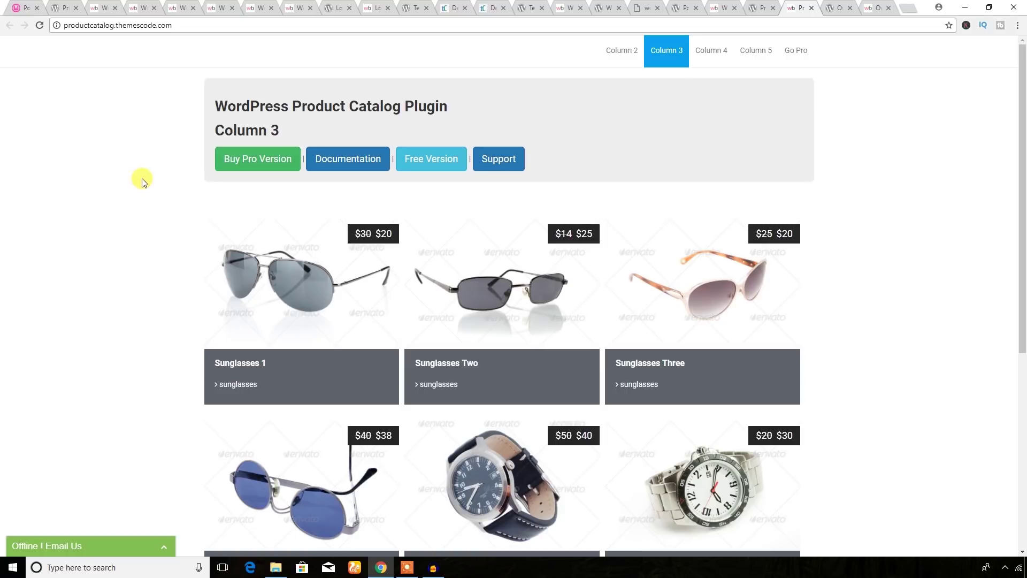
left_click(36, 5)
Step: Open the TC Products Add New Product screen, then return to the Product Catalog demo
left_click(55, 278)
mouse_move(69, 185)
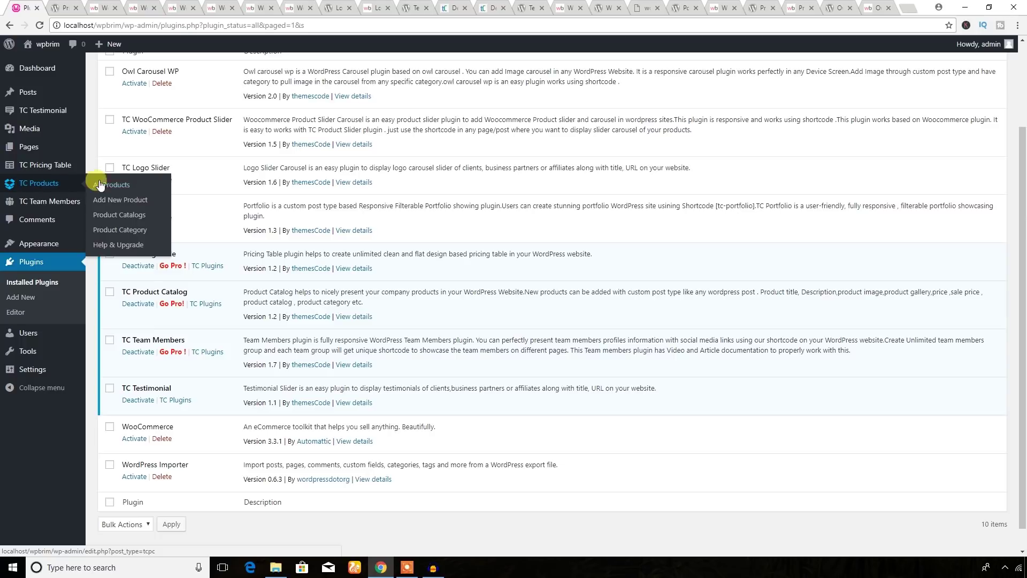
left_click(122, 200)
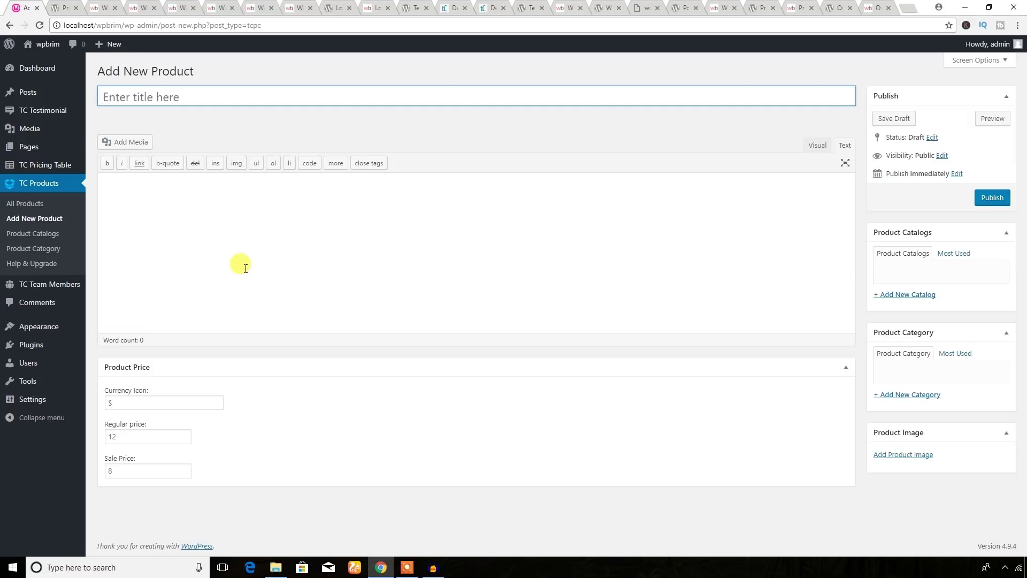
left_click(797, 7)
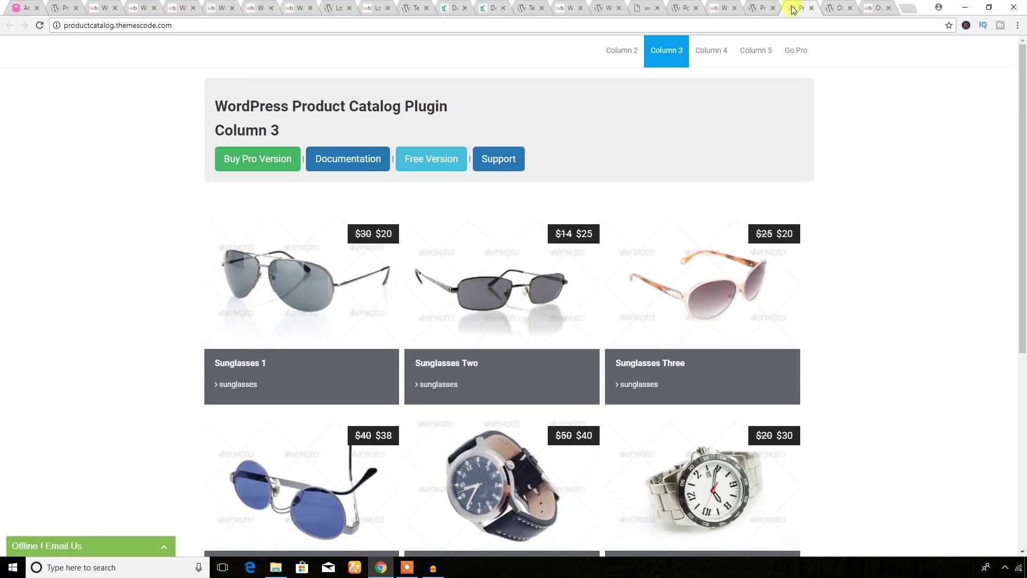
Step: Bring up the Owl Carousel WP plugin page and highlight its title
left_click(832, 12)
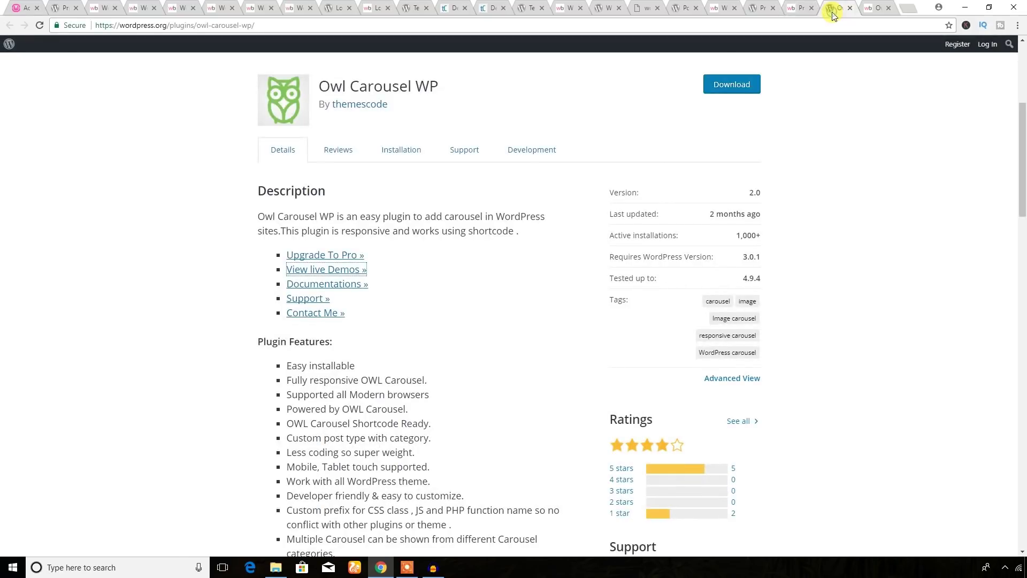
scroll(486, 356, "up", 5)
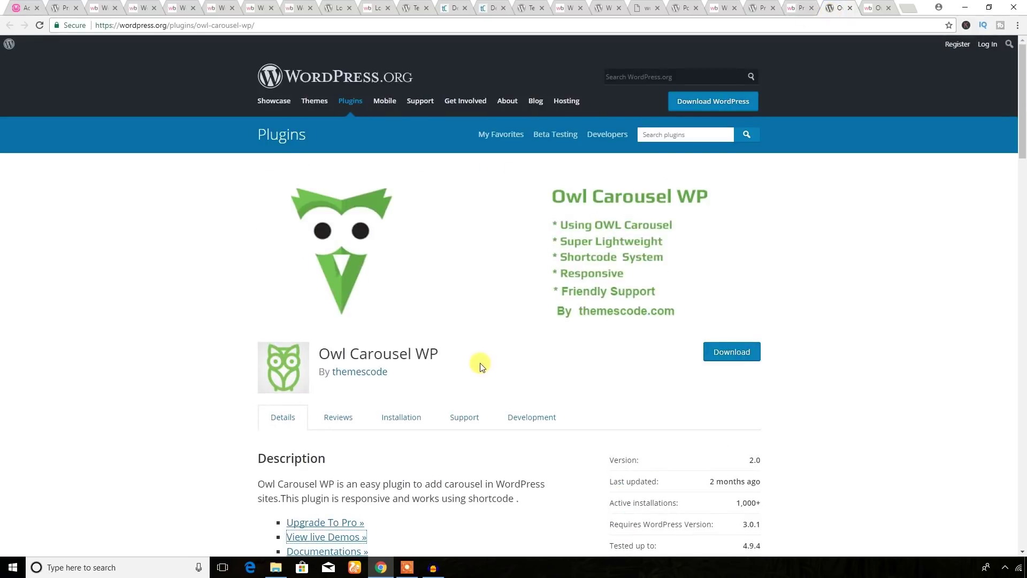
left_click_drag(443, 354, 310, 358)
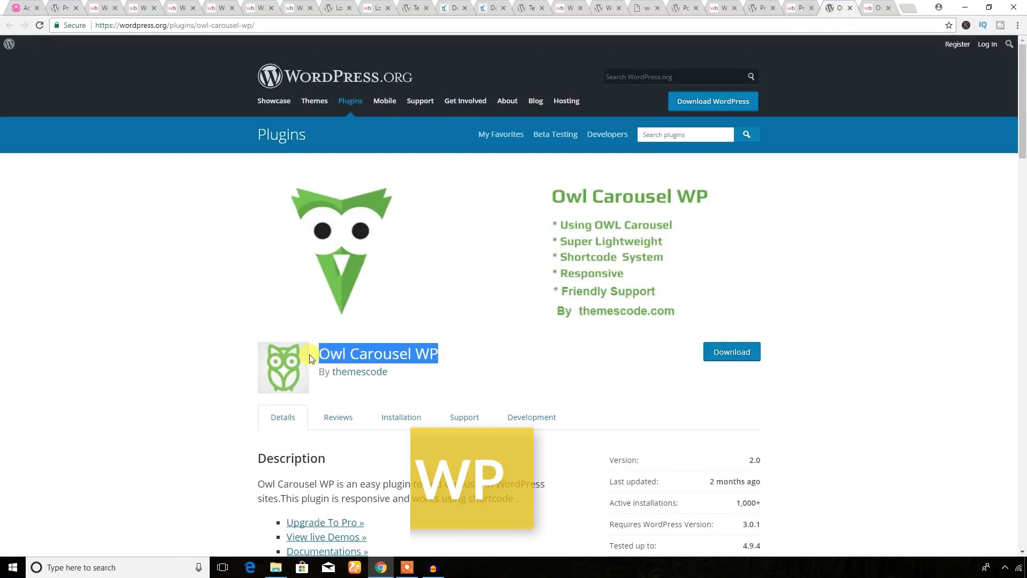
left_click(528, 368)
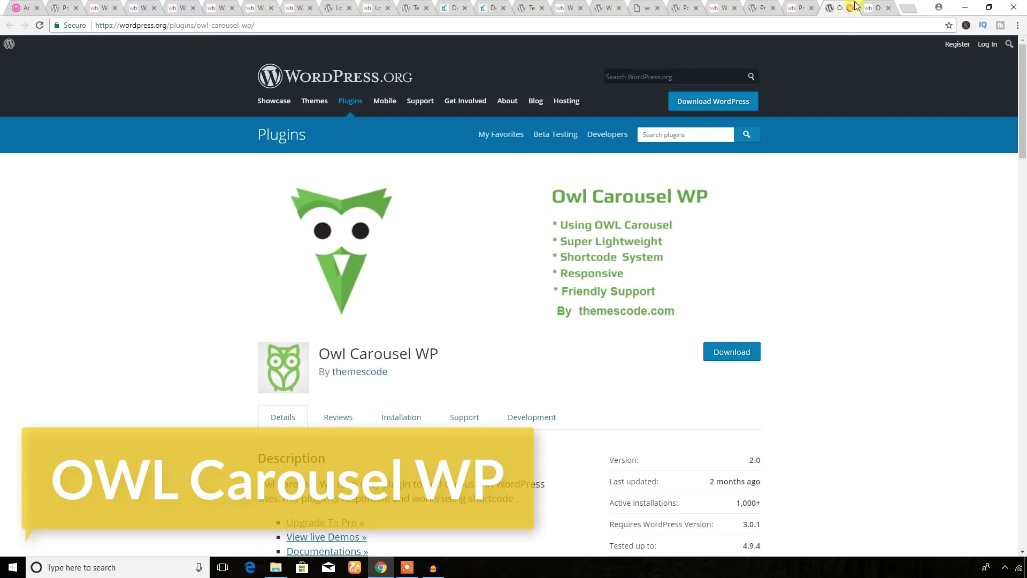
Step: In the Owl Carousel live demo, slide back two images and forward one
left_click(874, 8)
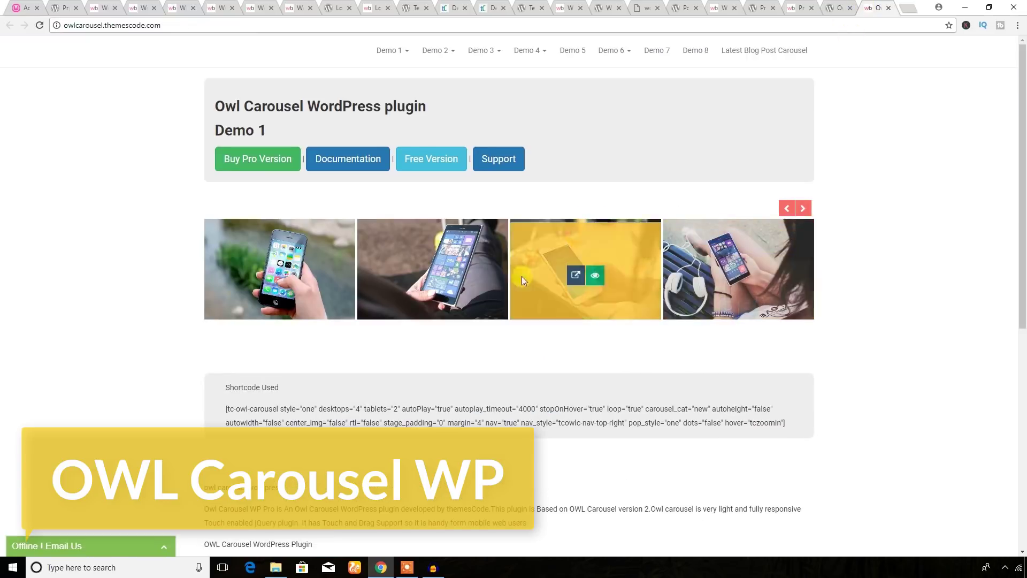
left_click(787, 208)
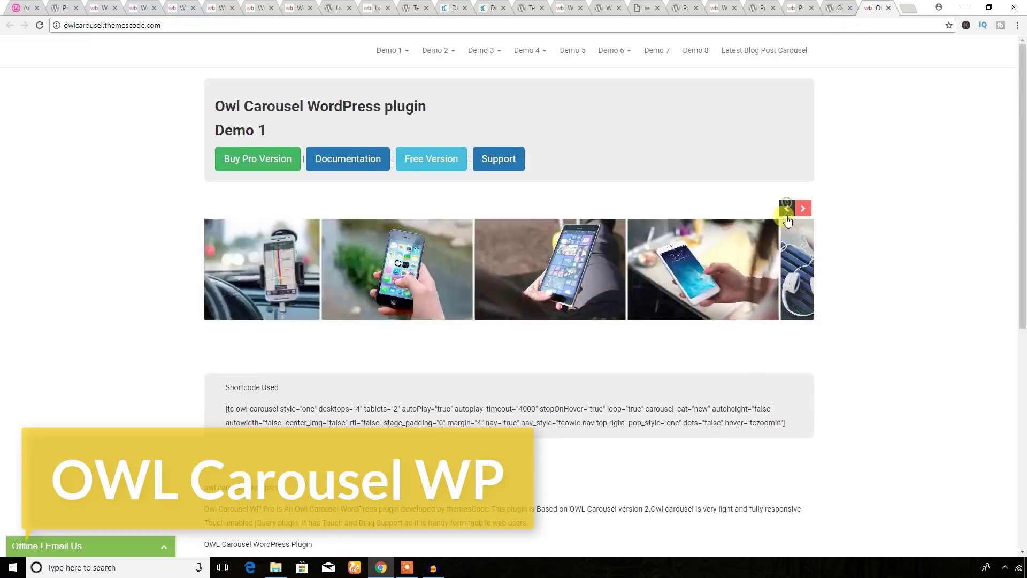
left_click(787, 207)
left_click(802, 208)
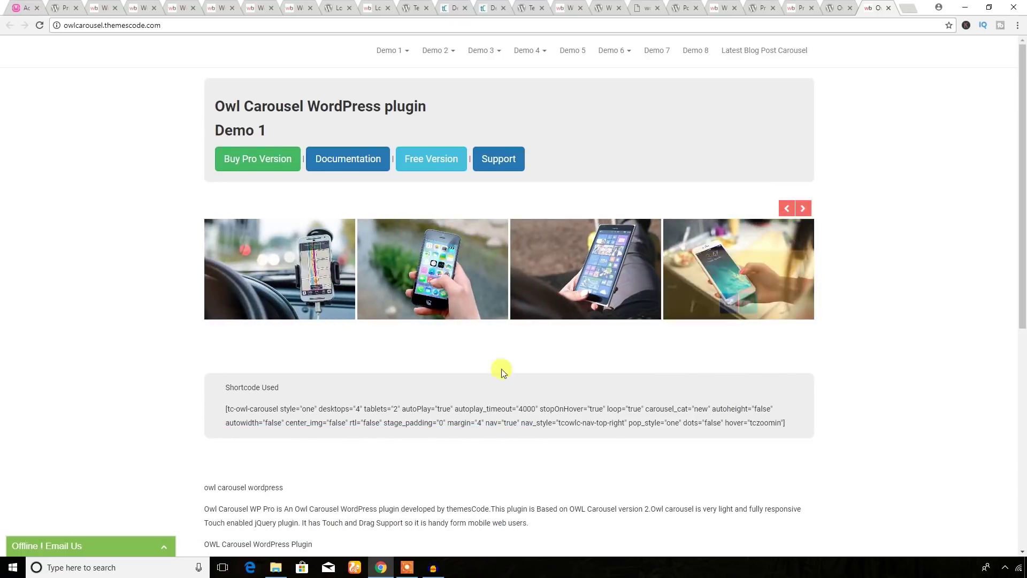
Step: Highlight the basic [tc-owl-carousel] shortcode and the ascending-order category shortcode on the plugin page
left_click(838, 6)
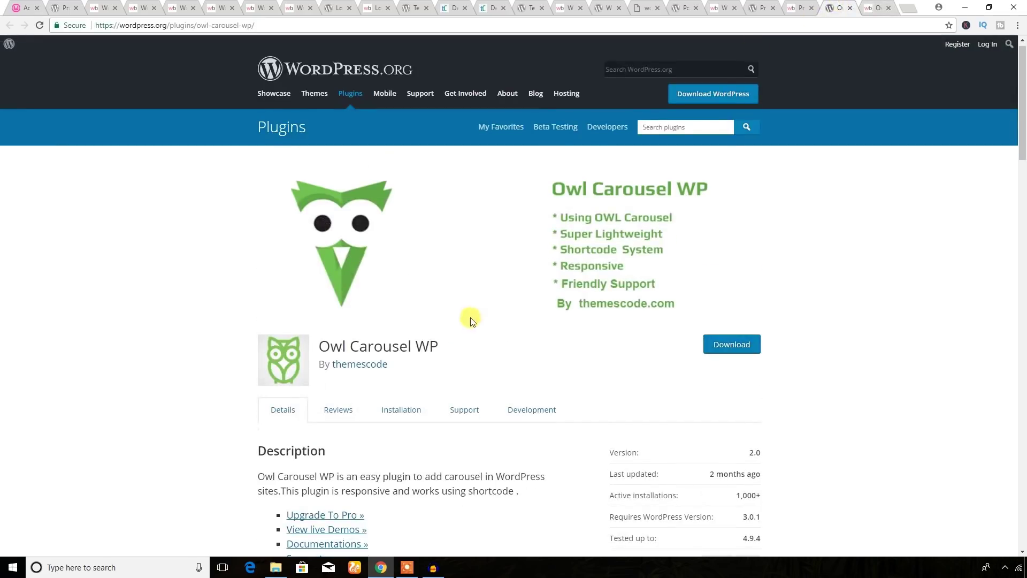
scroll(470, 319, "down", 9)
scroll(377, 334, "down", 7)
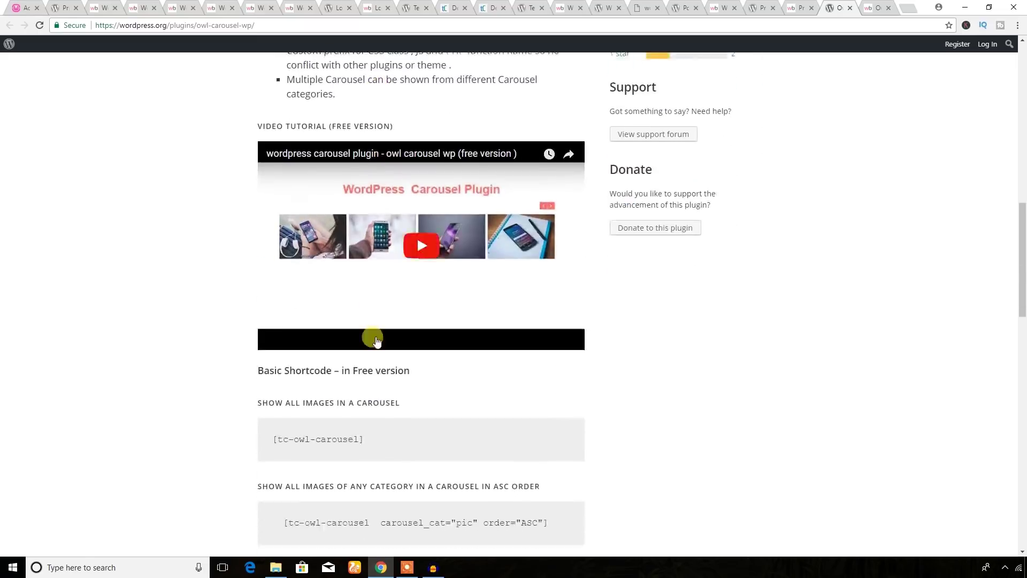
left_click_drag(369, 312, 268, 308)
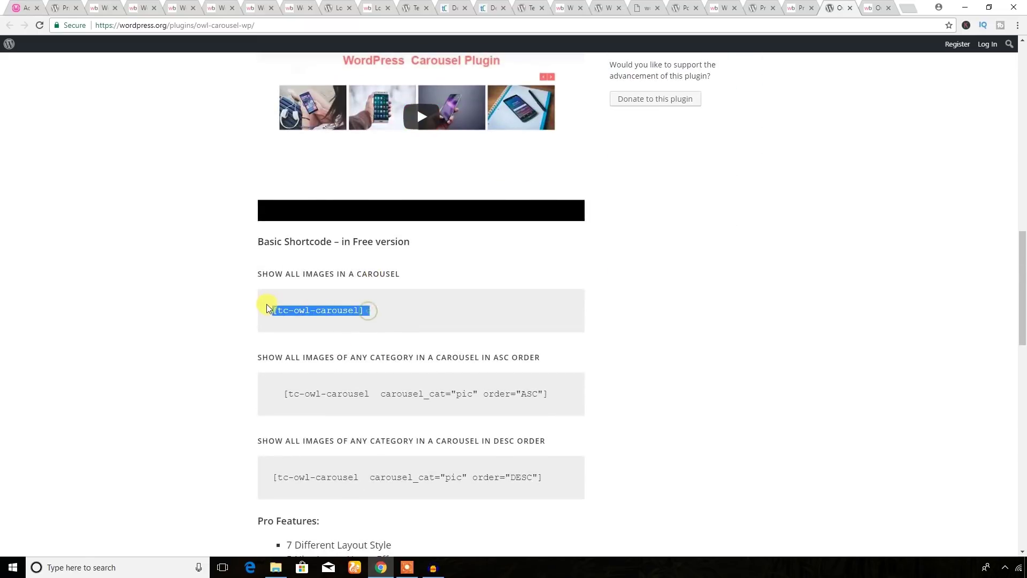
left_click_drag(551, 396, 271, 395)
Step: Highlight the 'Less coding so super weight' feature and scroll through the Pro Features list
scroll(345, 385, "up", 10)
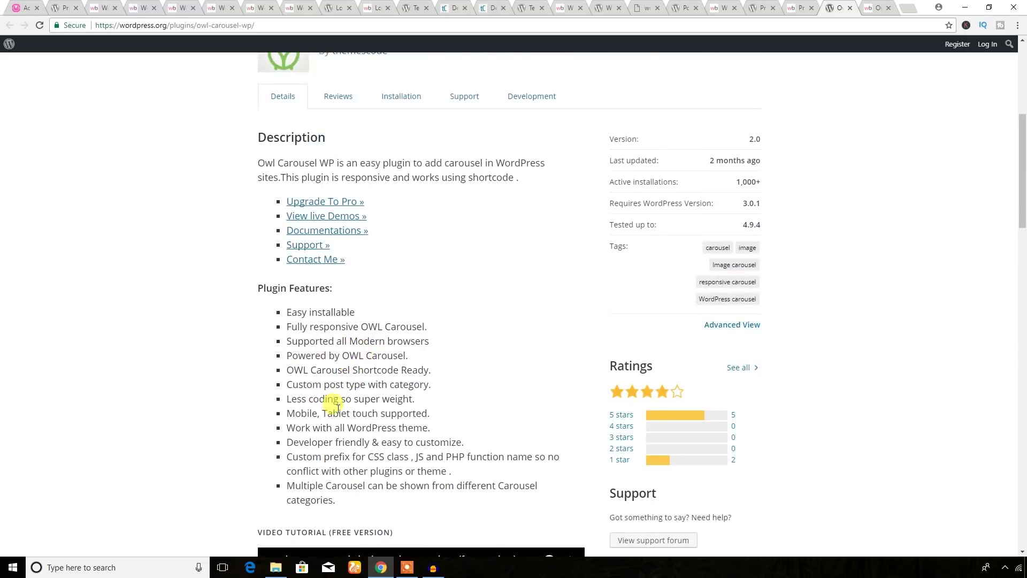
left_click_drag(417, 404, 278, 404)
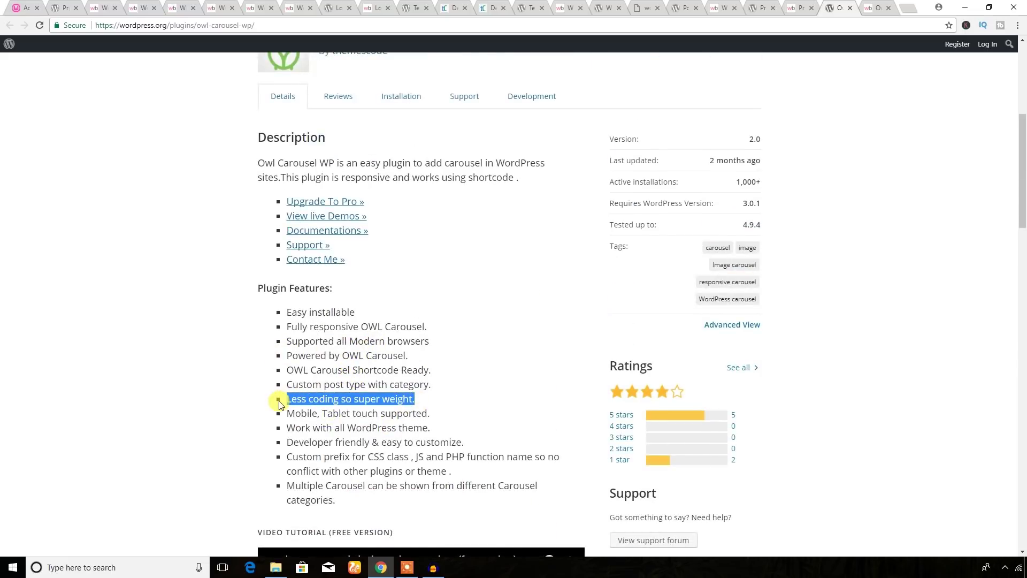
scroll(428, 417, "down", 6)
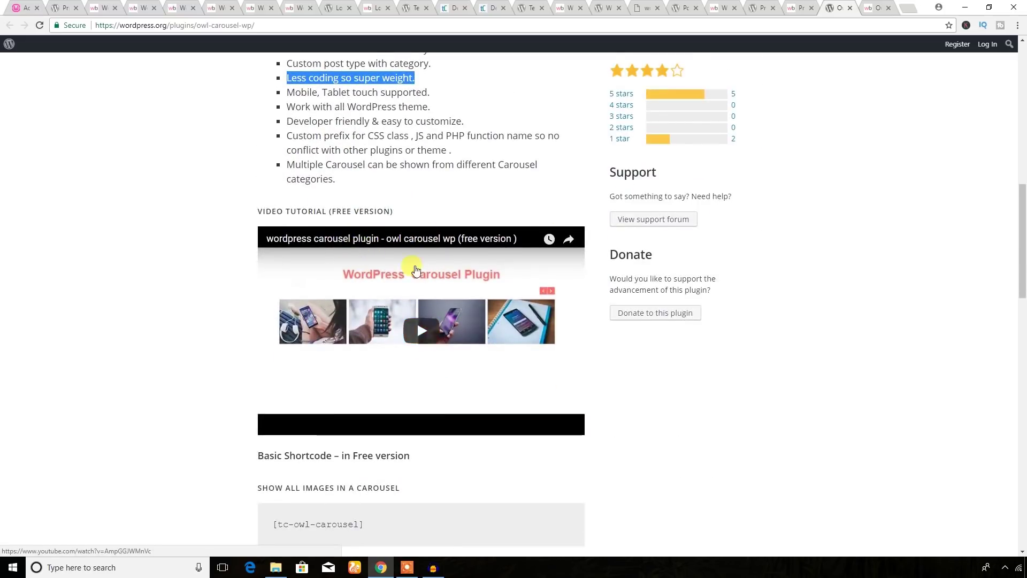
scroll(424, 321, "down", 9)
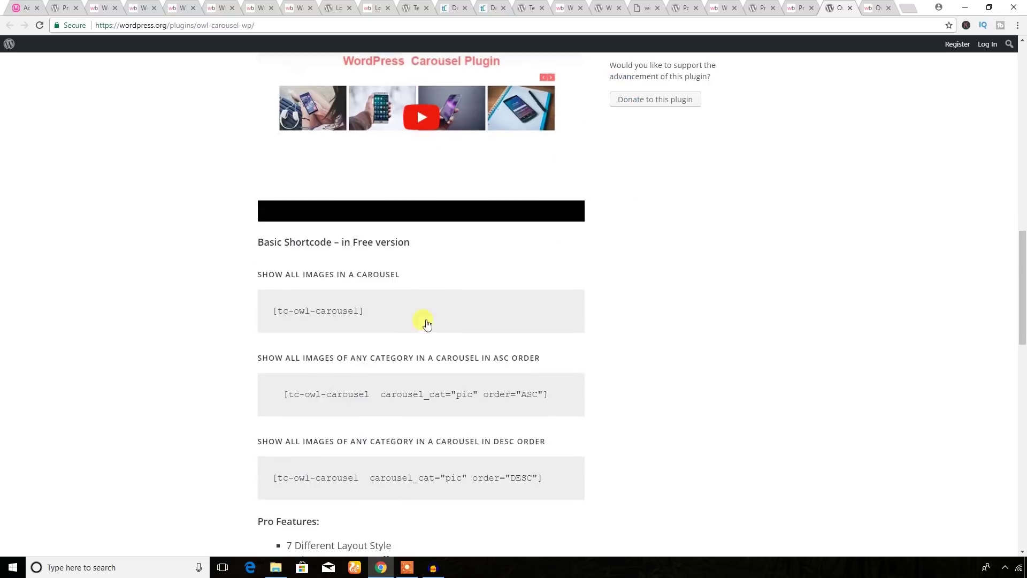
scroll(426, 321, "down", 2)
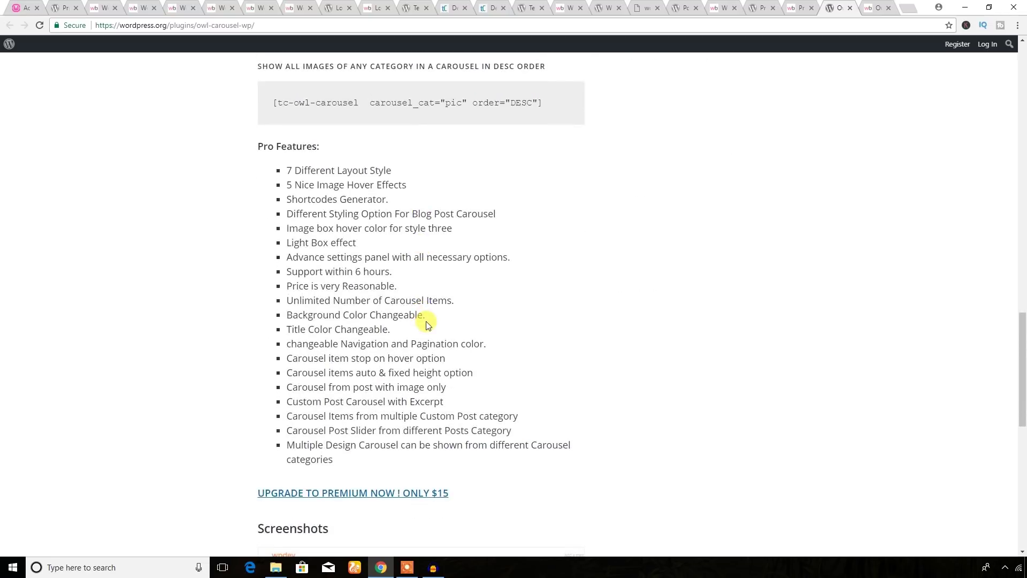